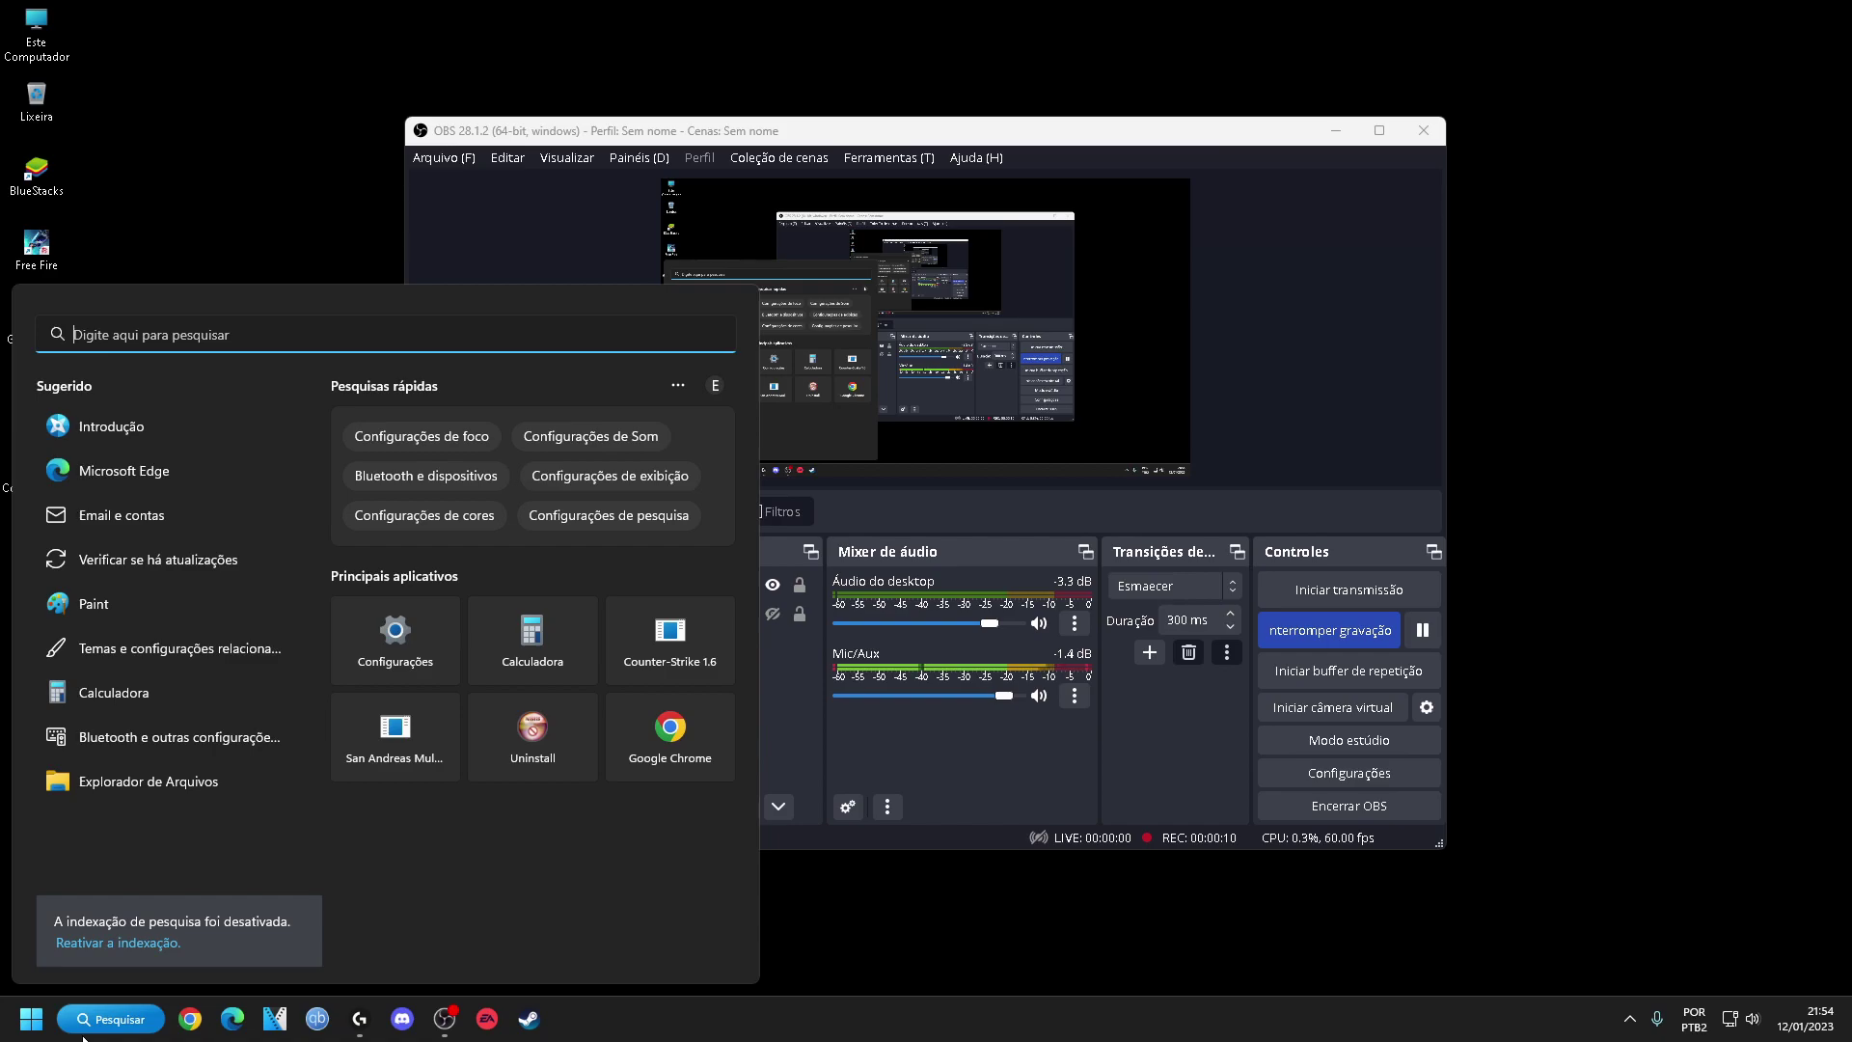
# Dismiss the search and bring the GeForce Experience window to the front
pyautogui.press('Escape')
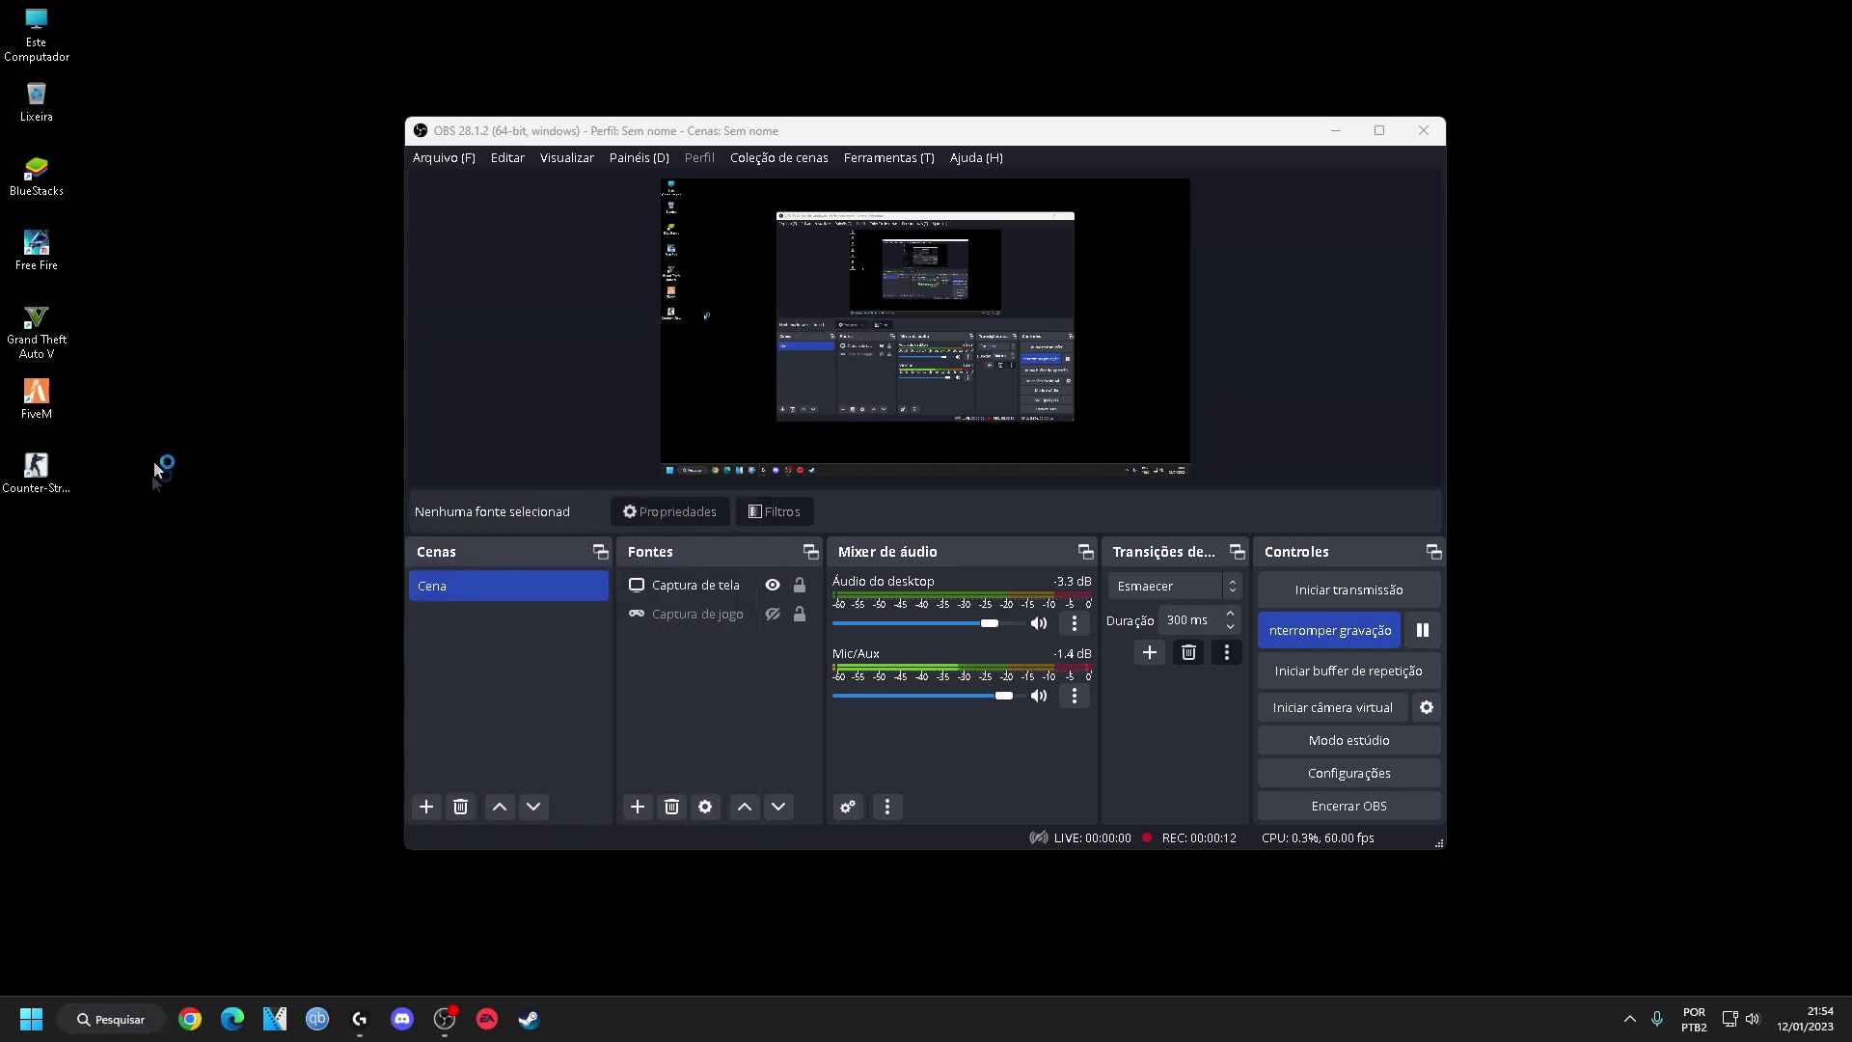
pyautogui.moveTo(19, 408); pyautogui.dragTo(116, 415)
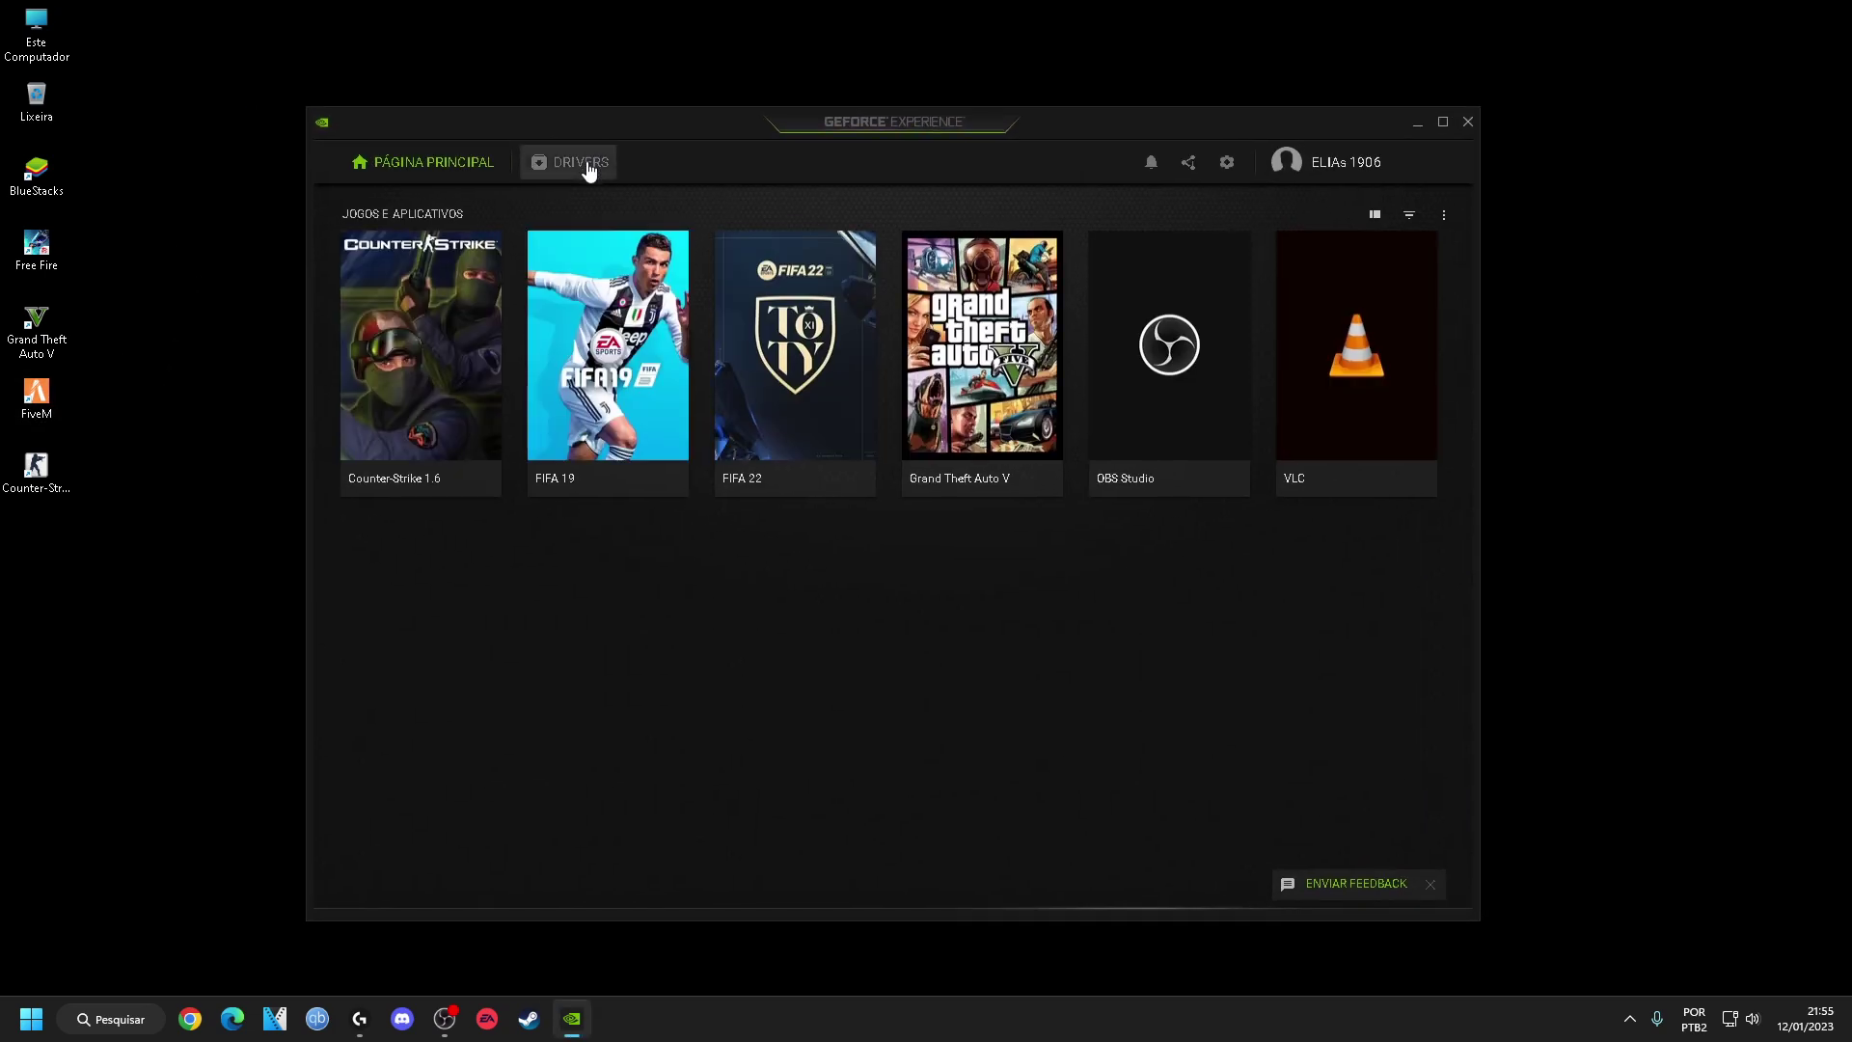
pyautogui.click(444, 1019)
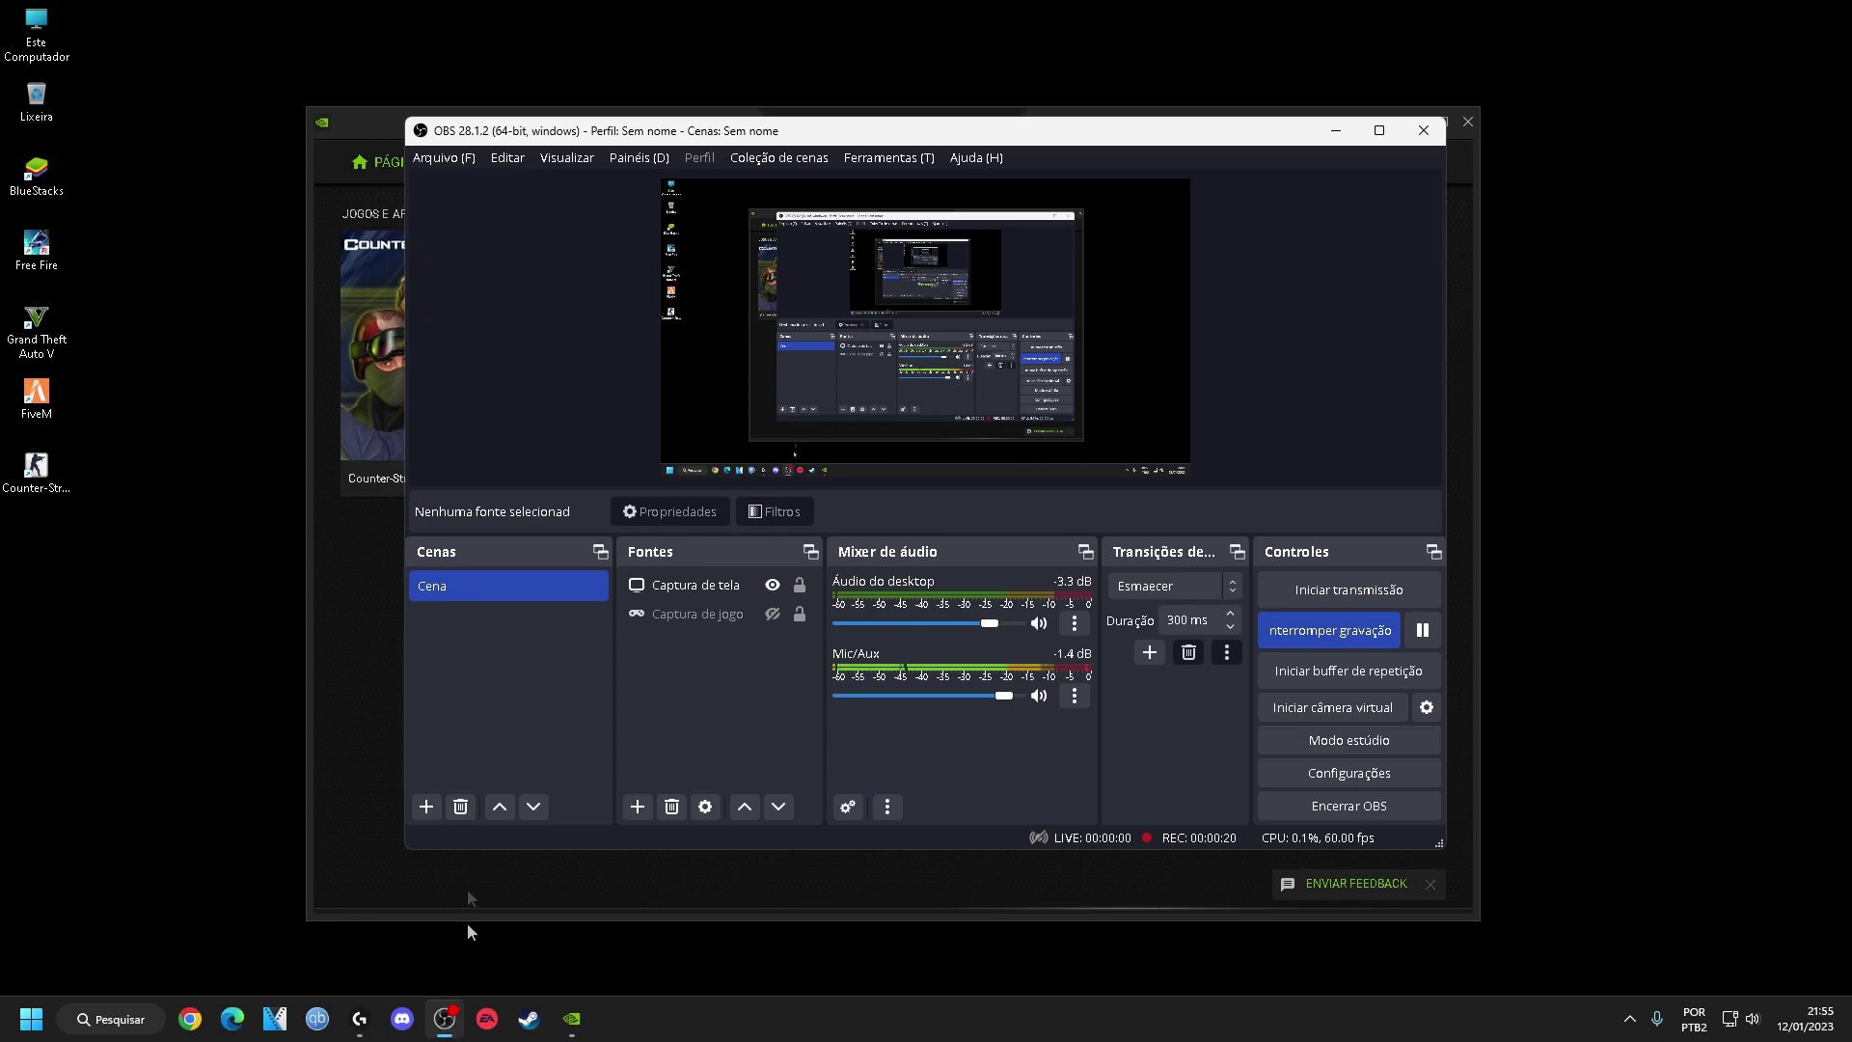
pyautogui.click(349, 558)
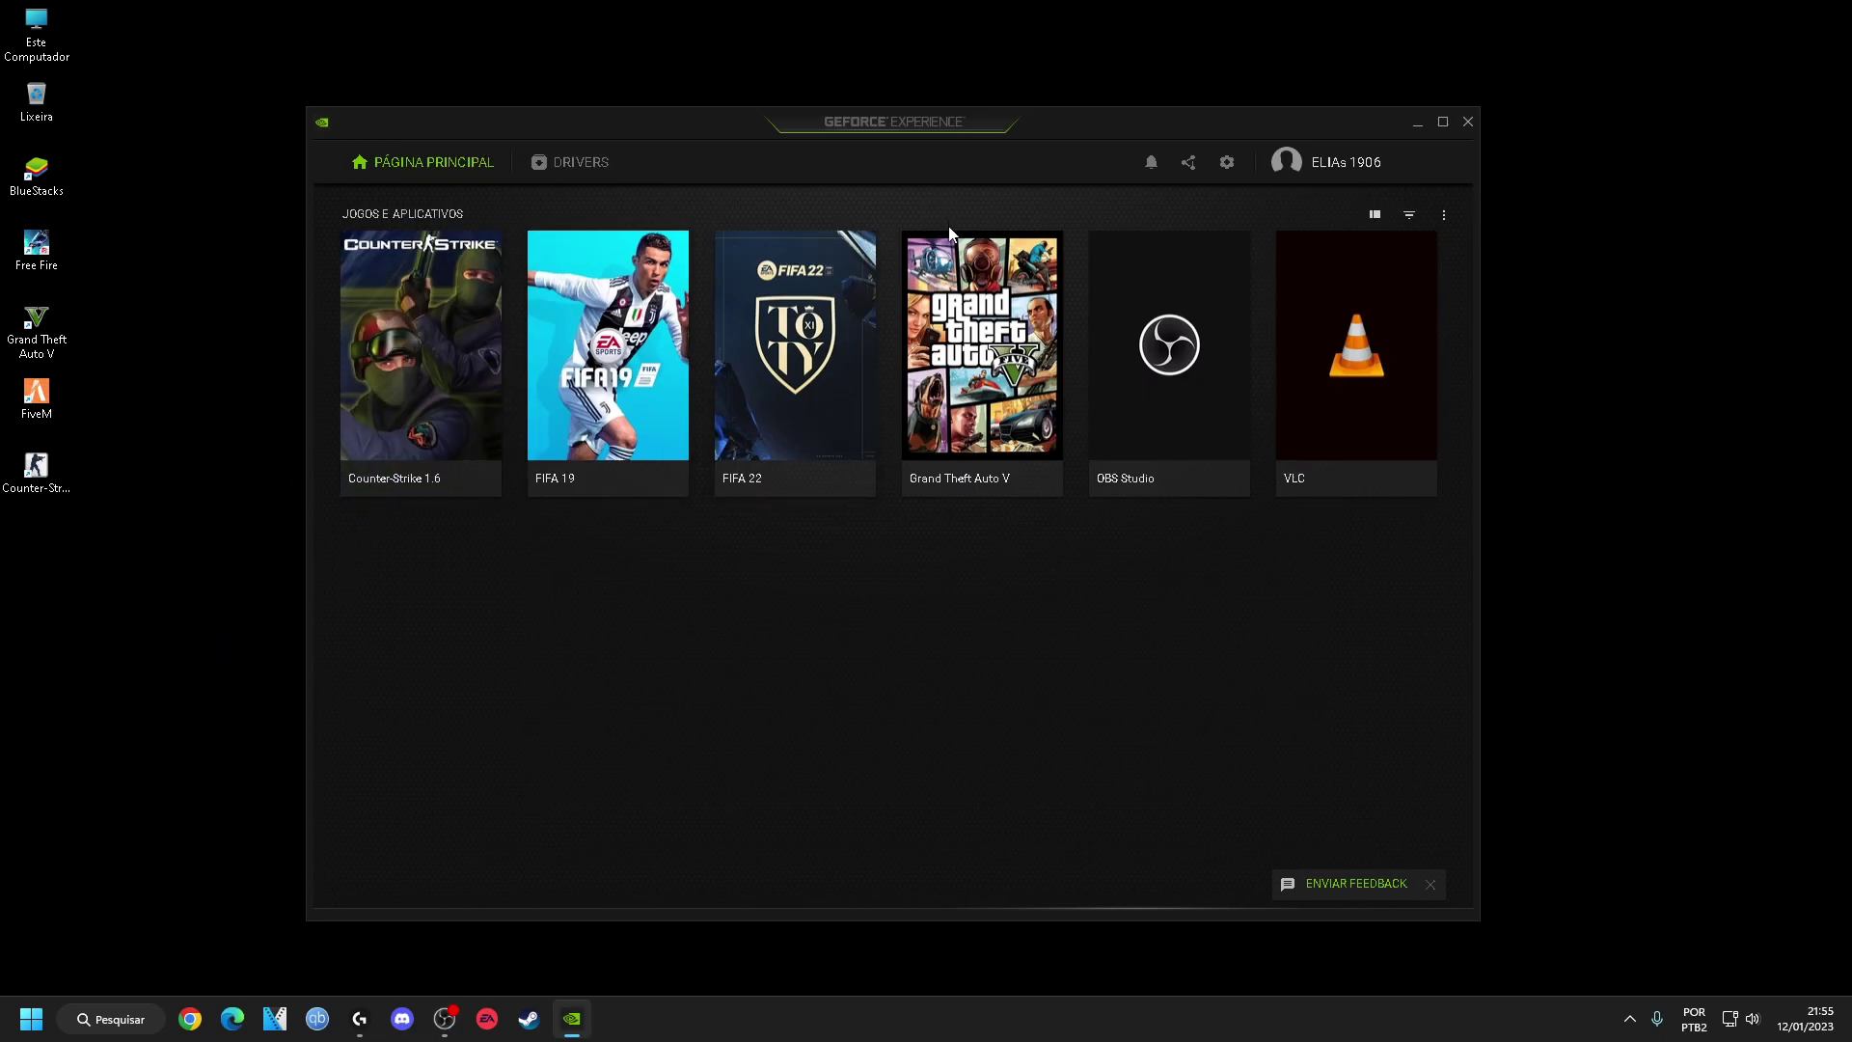
# Review the general, account, games and applications, and SHIELD settings in GeForce Experience, and close the program
pyautogui.click(1226, 162)
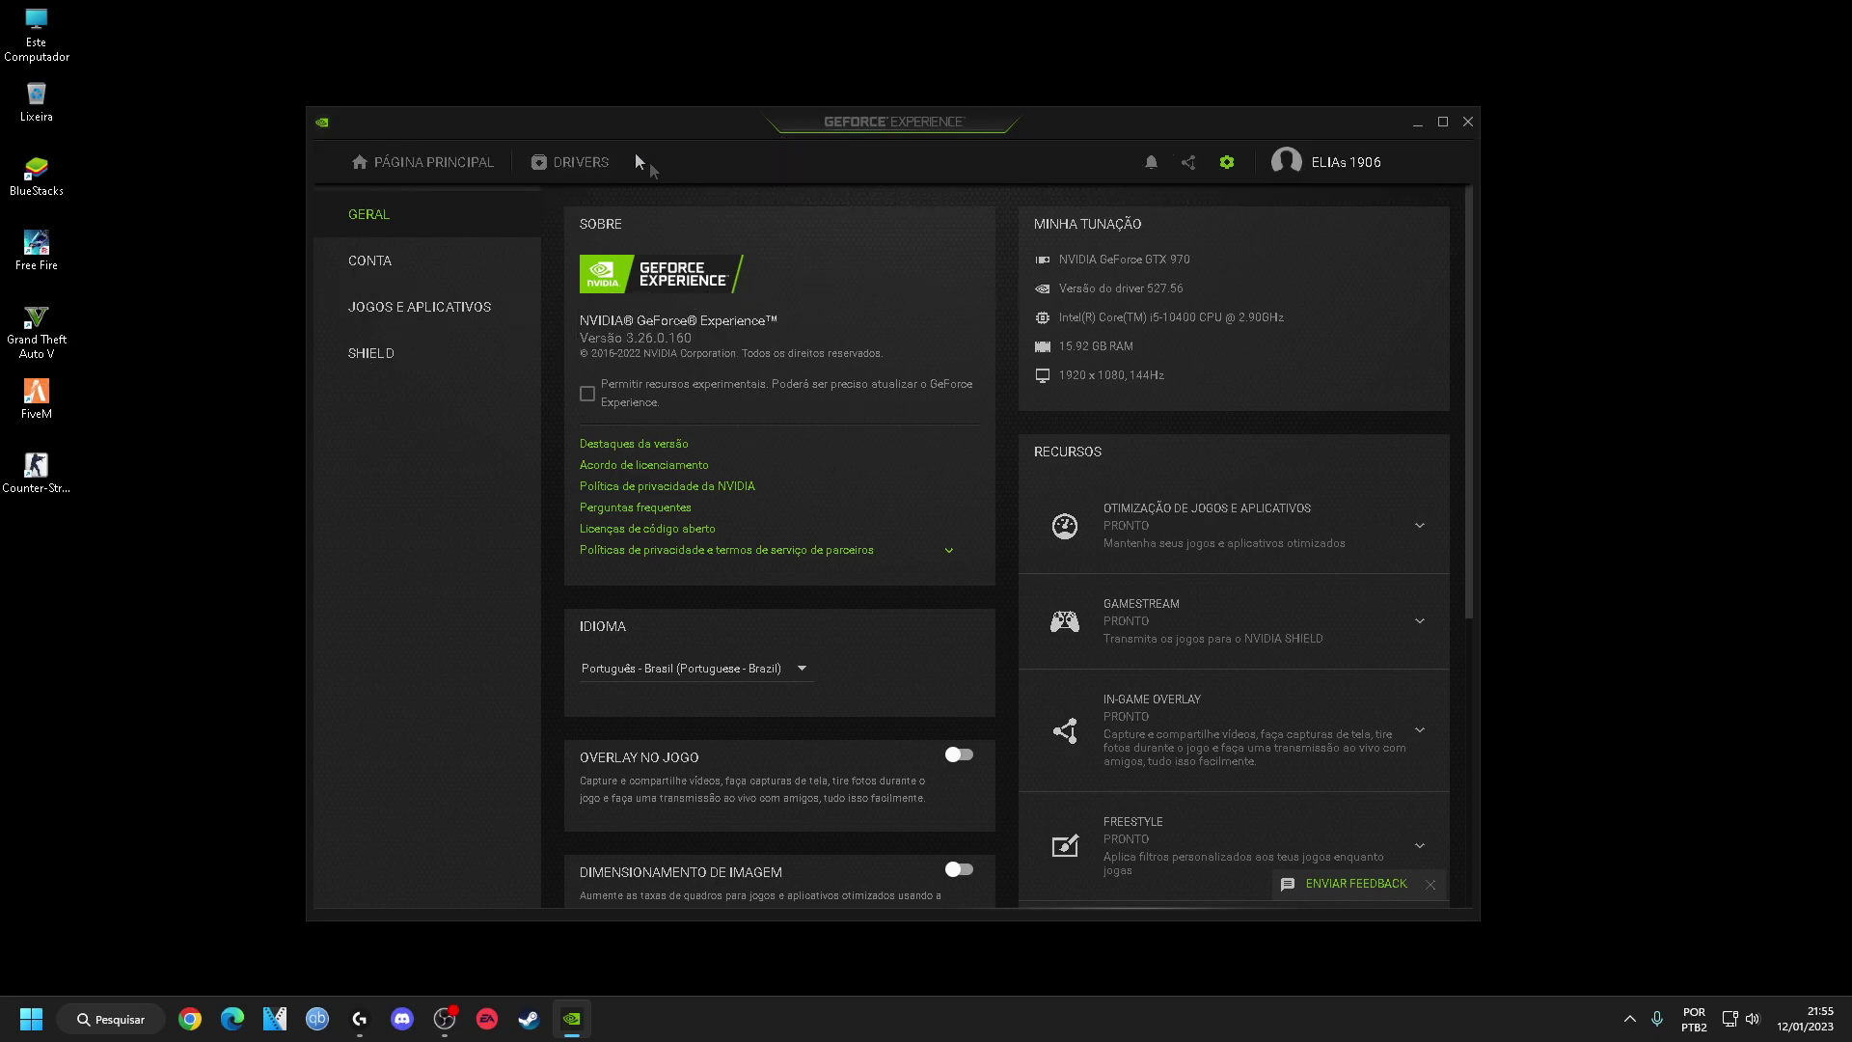
pyautogui.click(330, 277)
pyautogui.click(372, 302)
pyautogui.click(372, 355)
pyautogui.click(401, 296)
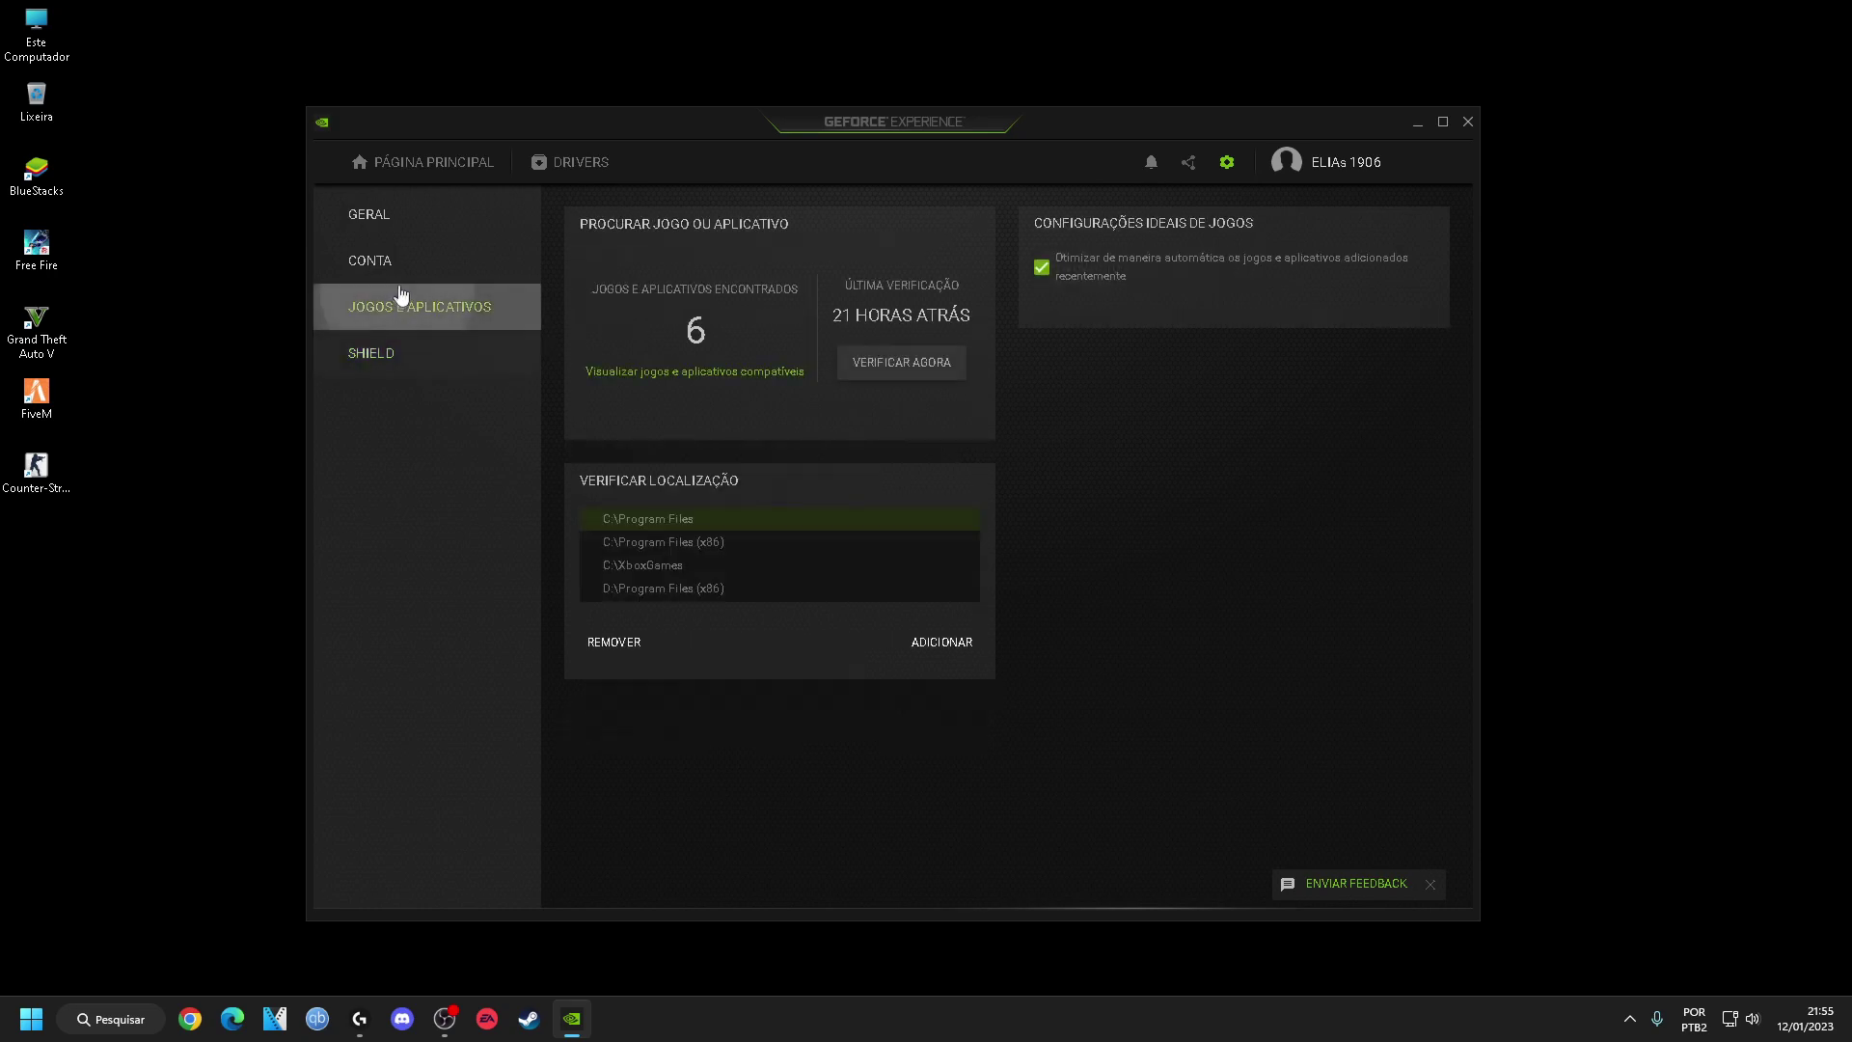
pyautogui.click(407, 260)
pyautogui.click(415, 230)
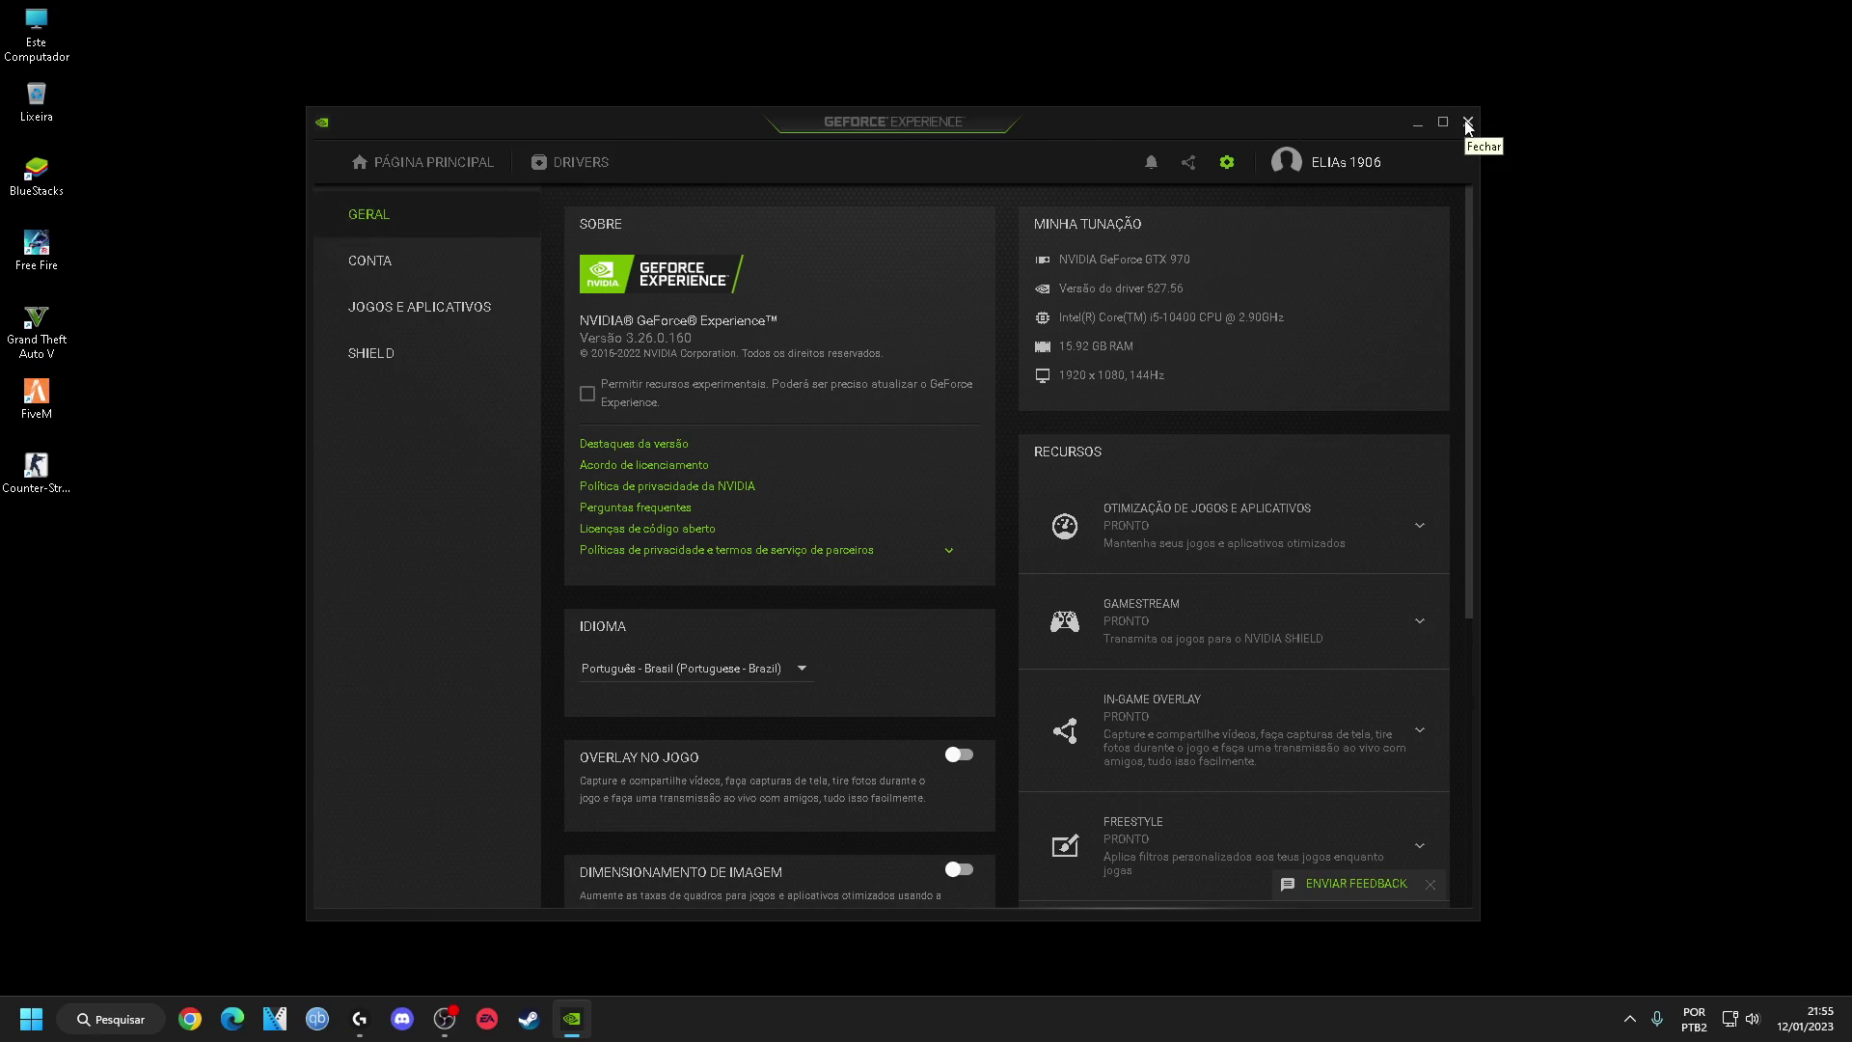
pyautogui.click(420, 306)
pyautogui.click(412, 355)
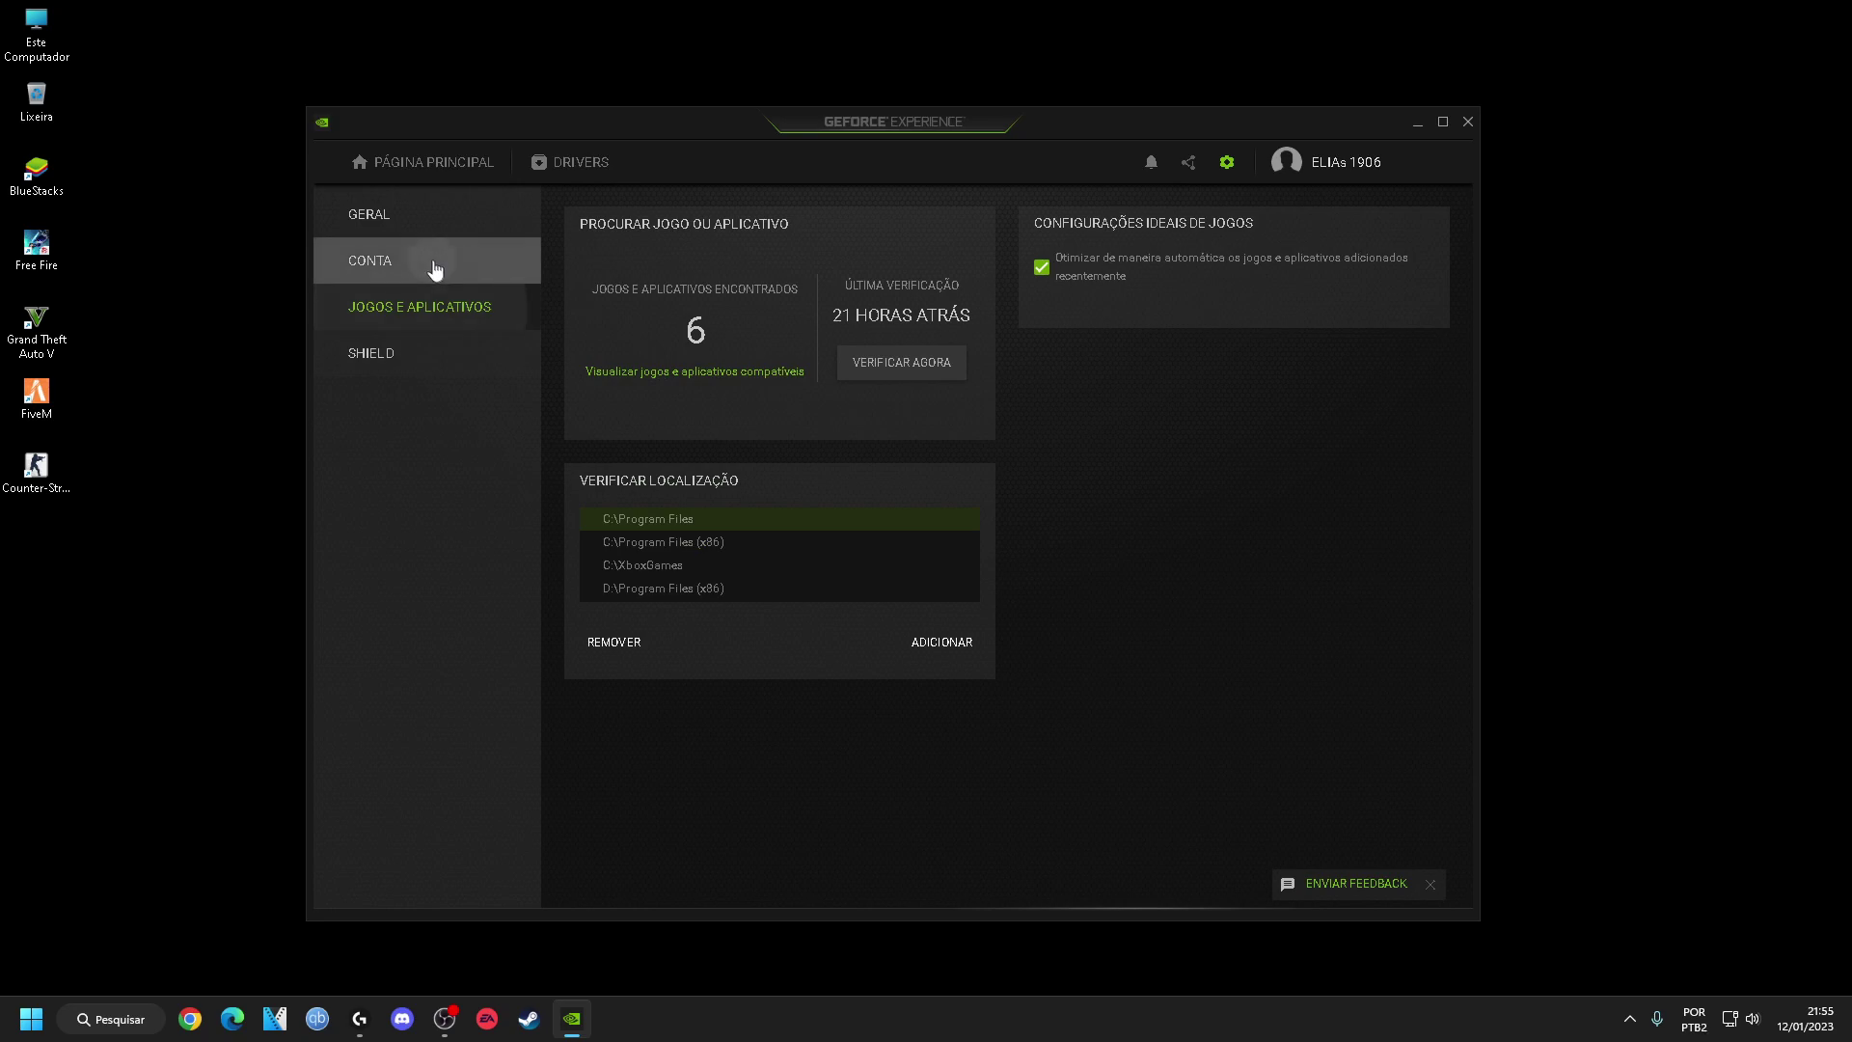
pyautogui.click(425, 269)
pyautogui.click(453, 205)
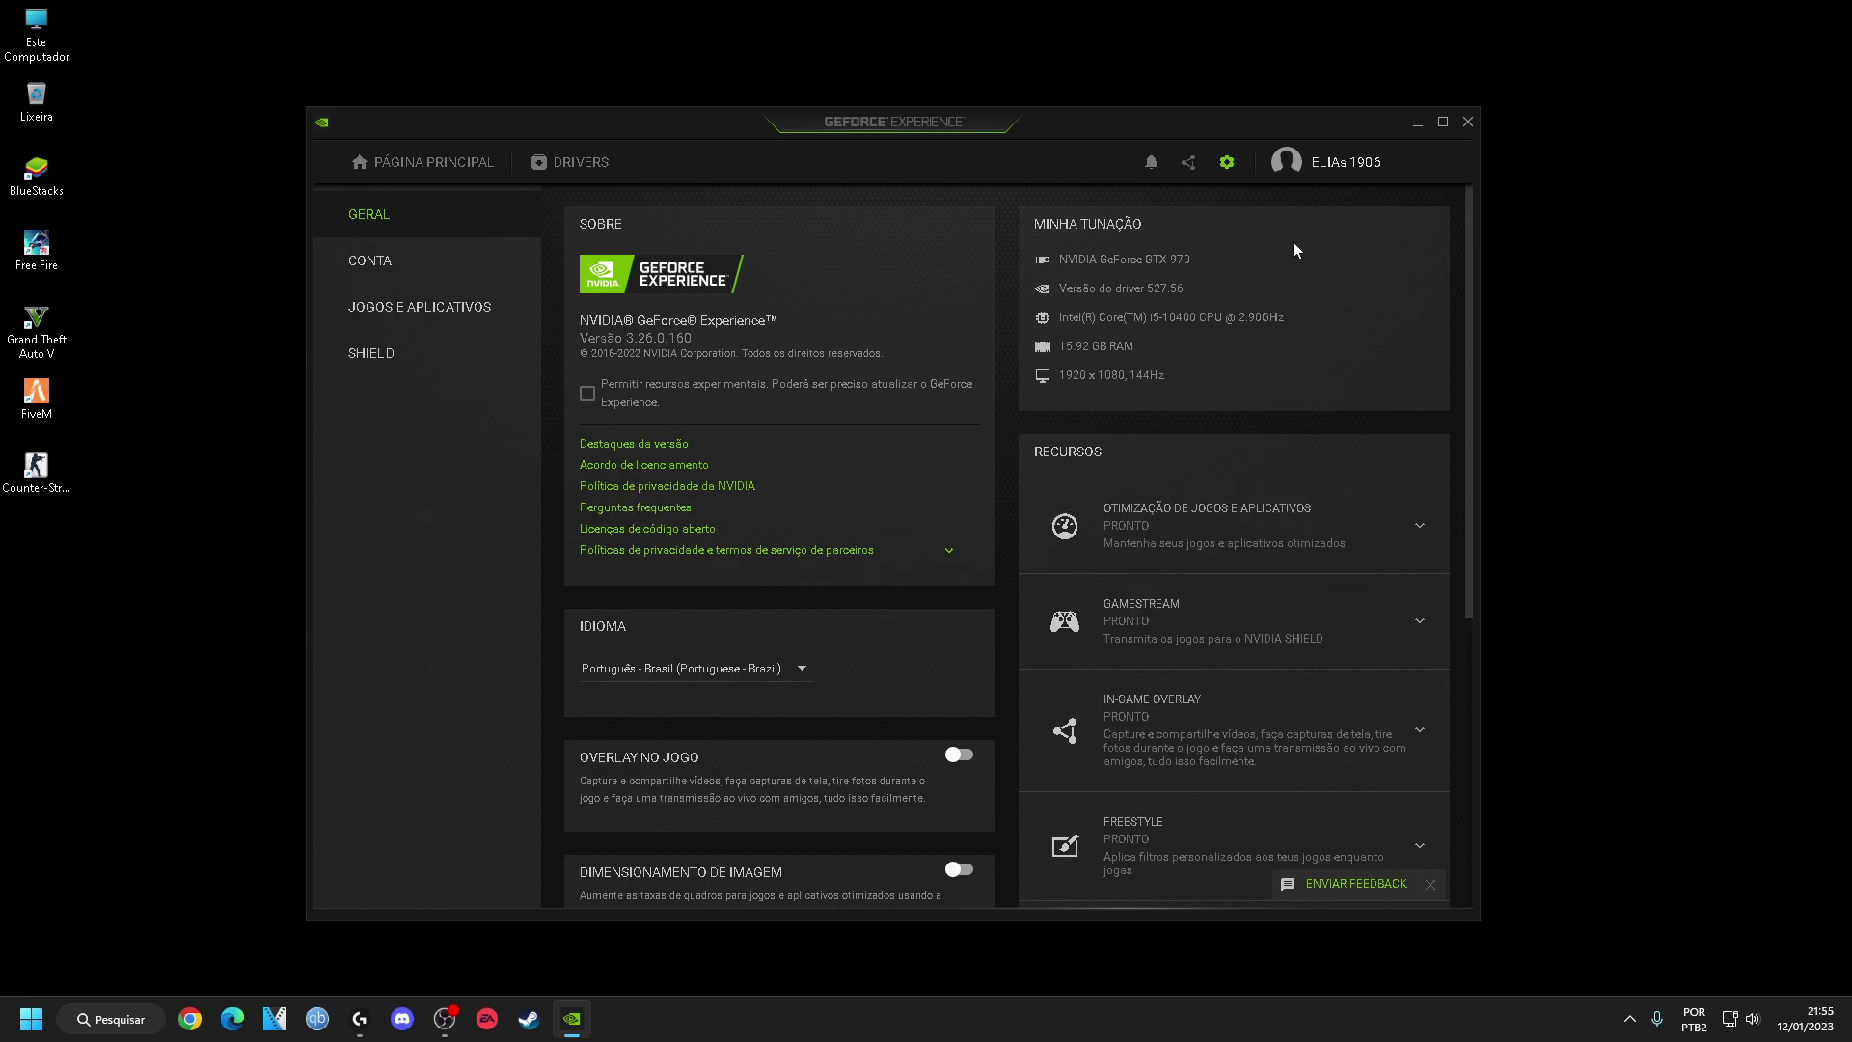
pyautogui.click(1462, 126)
pyautogui.rightClick(302, 337)
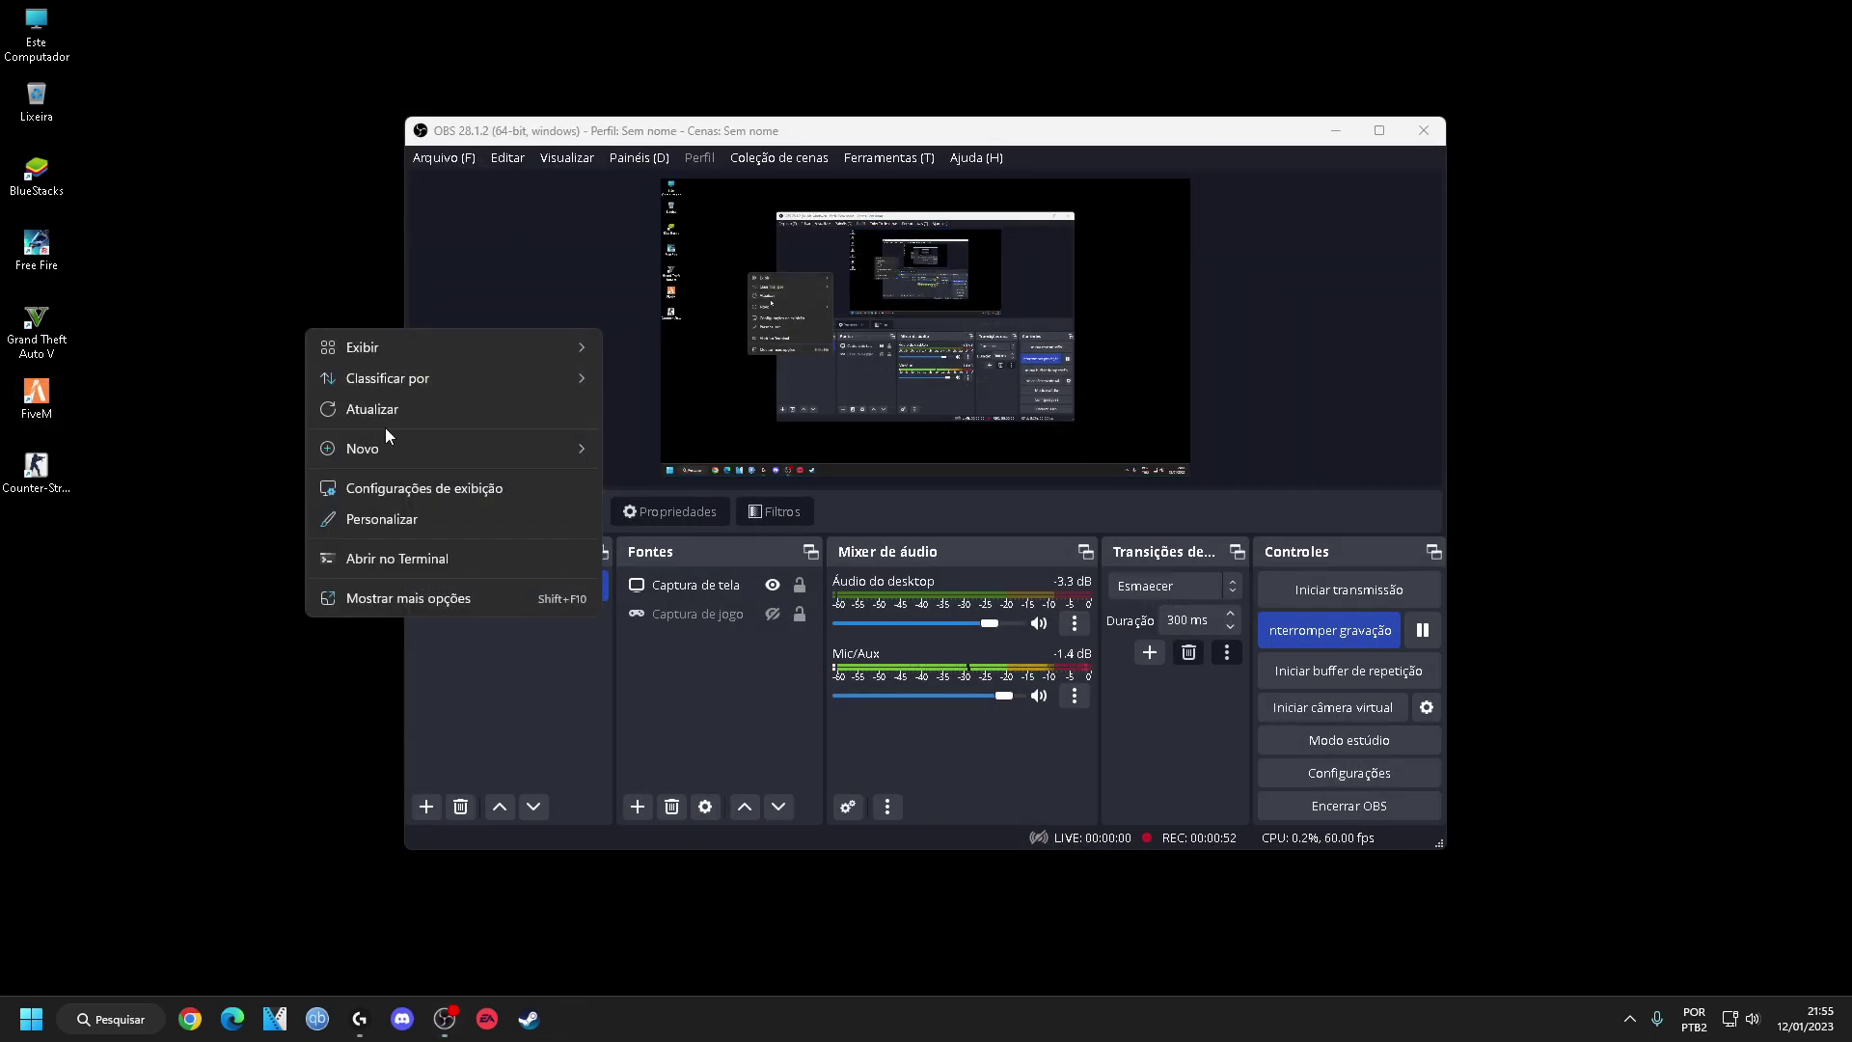
pyautogui.rightClick(281, 363)
pyautogui.click(334, 434)
pyautogui.rightClick(84, 304)
pyautogui.rightClick(303, 195)
pyautogui.click(364, 287)
pyautogui.moveTo(546, 135)
pyautogui.mouseDown()
pyautogui.moveTo(500, 132)
pyautogui.moveTo(546, 138)
pyautogui.mouseUp()
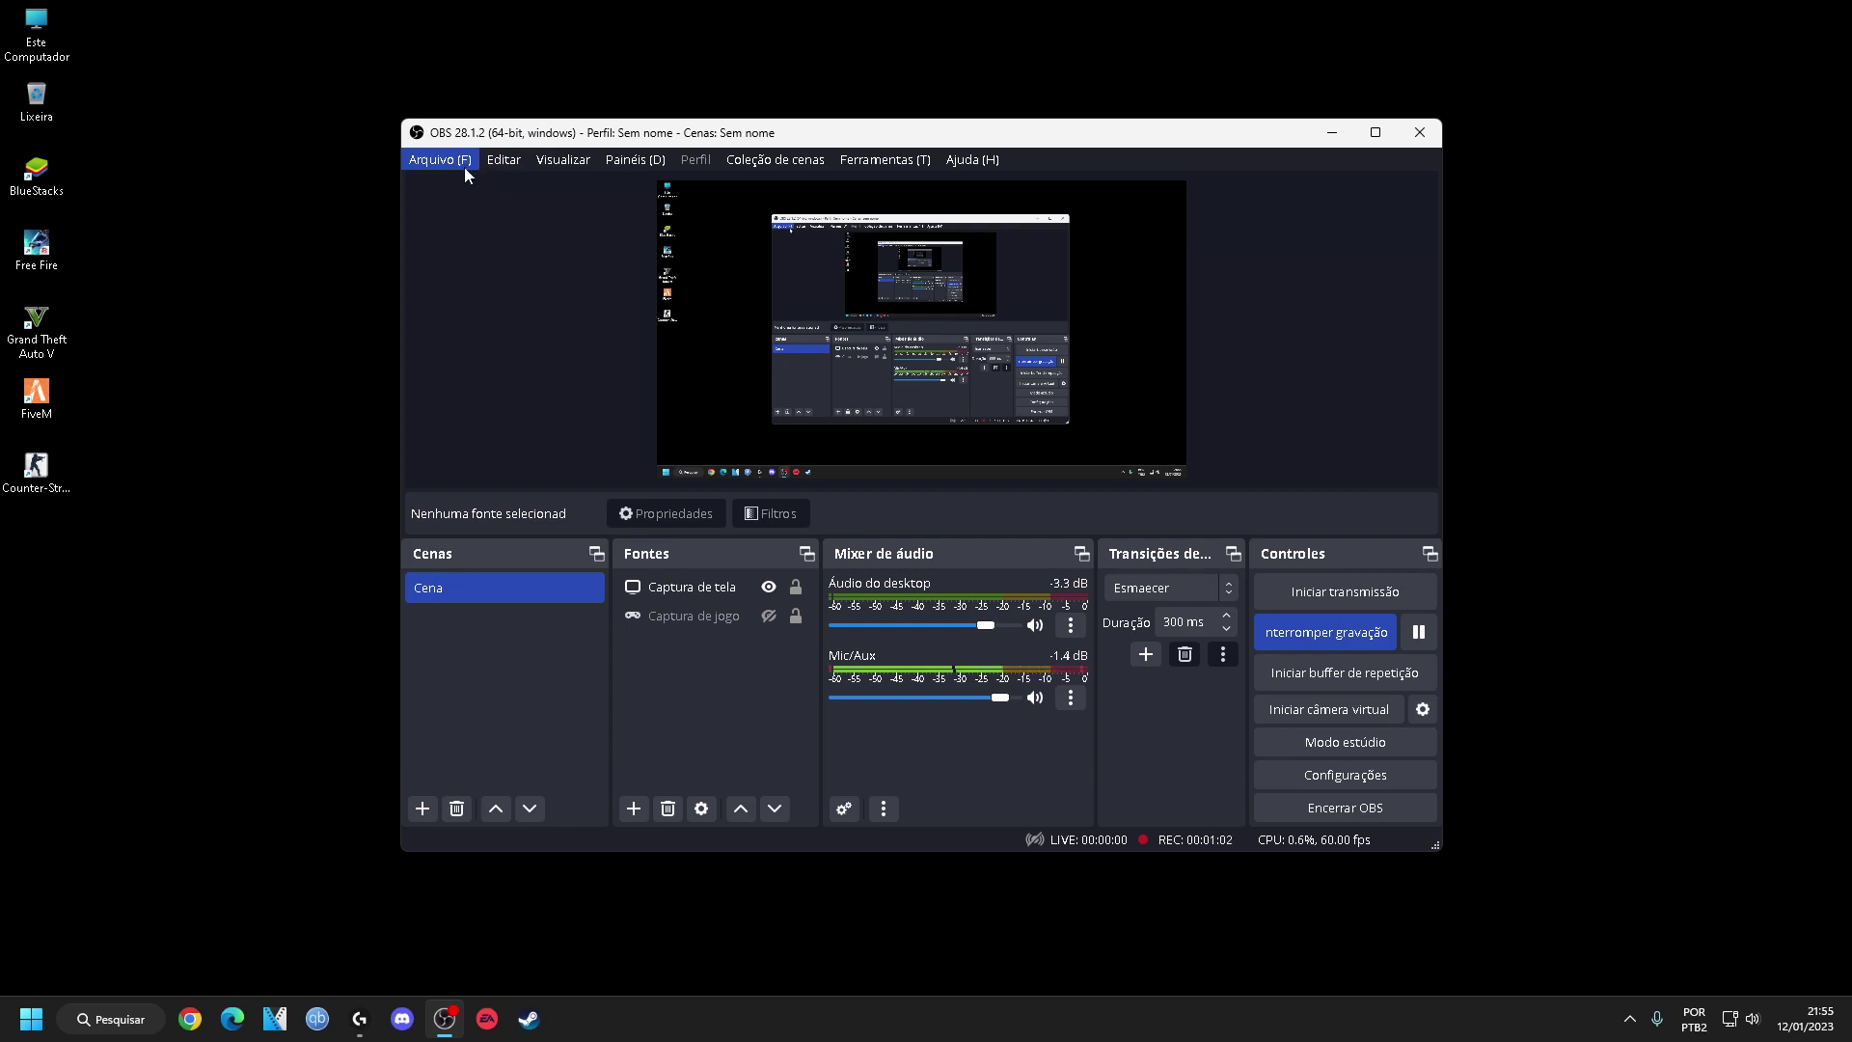
pyautogui.rightClick(304, 135)
pyautogui.click(636, 137)
pyautogui.moveTo(637, 137)
pyautogui.mouseDown()
pyautogui.moveTo(524, 76)
pyautogui.moveTo(587, 168)
pyautogui.moveTo(607, 138)
pyautogui.mouseUp()
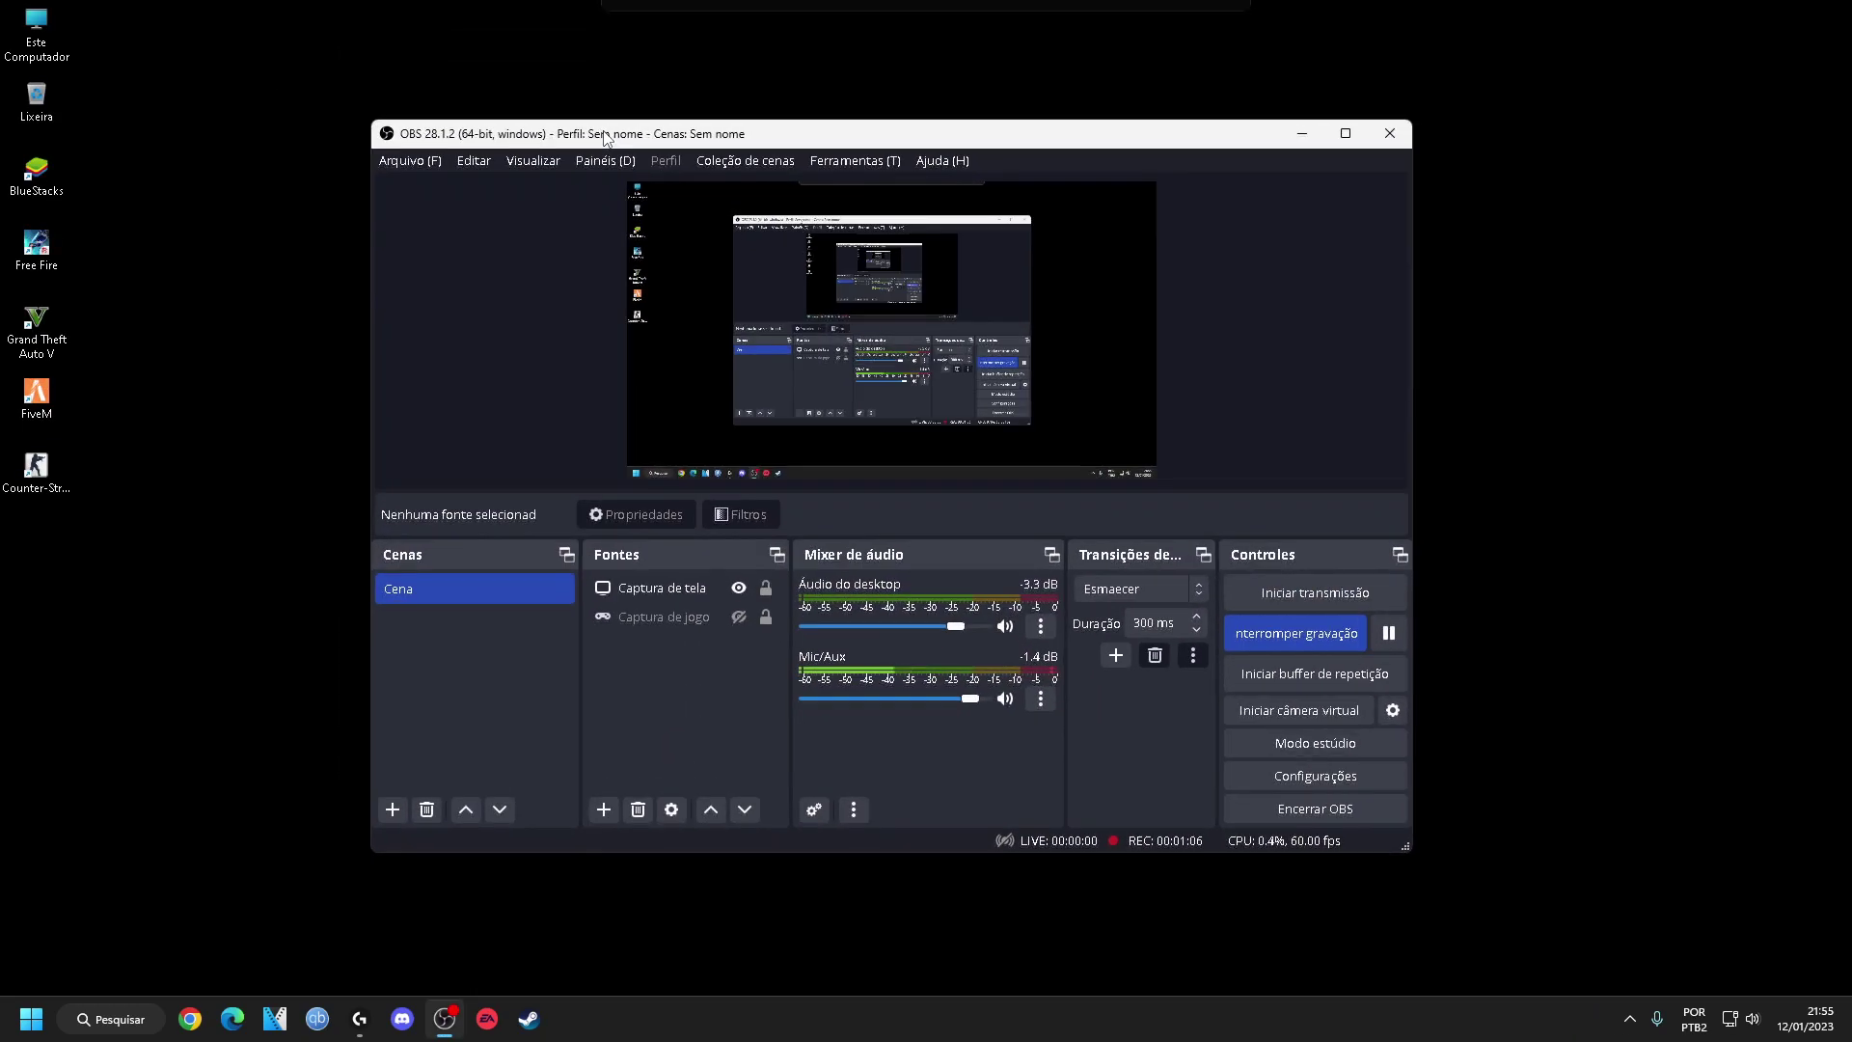
pyautogui.rightClick(310, 220)
pyautogui.click(244, 199)
pyautogui.rightClick(244, 199)
pyautogui.click(321, 268)
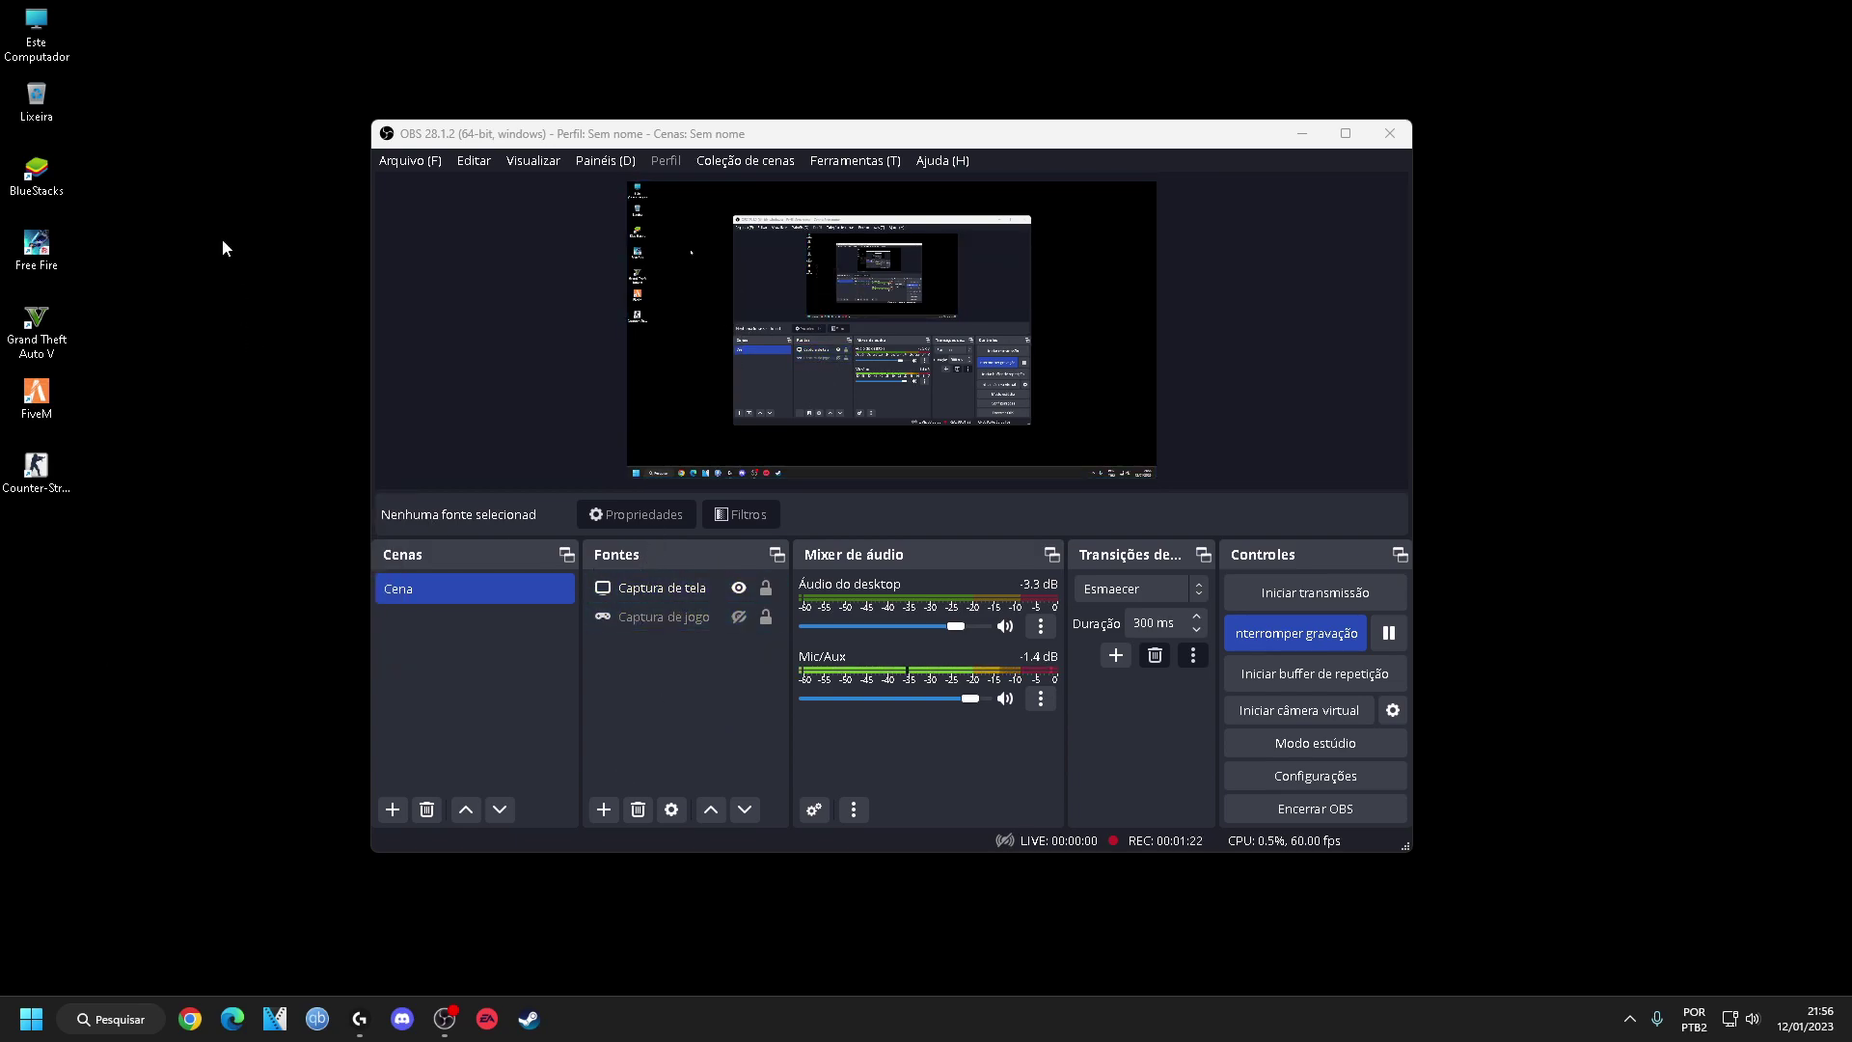
# Examine the window choices in the properties of the Captura de jogo source and close them without changing anything
pyautogui.click(604, 809)
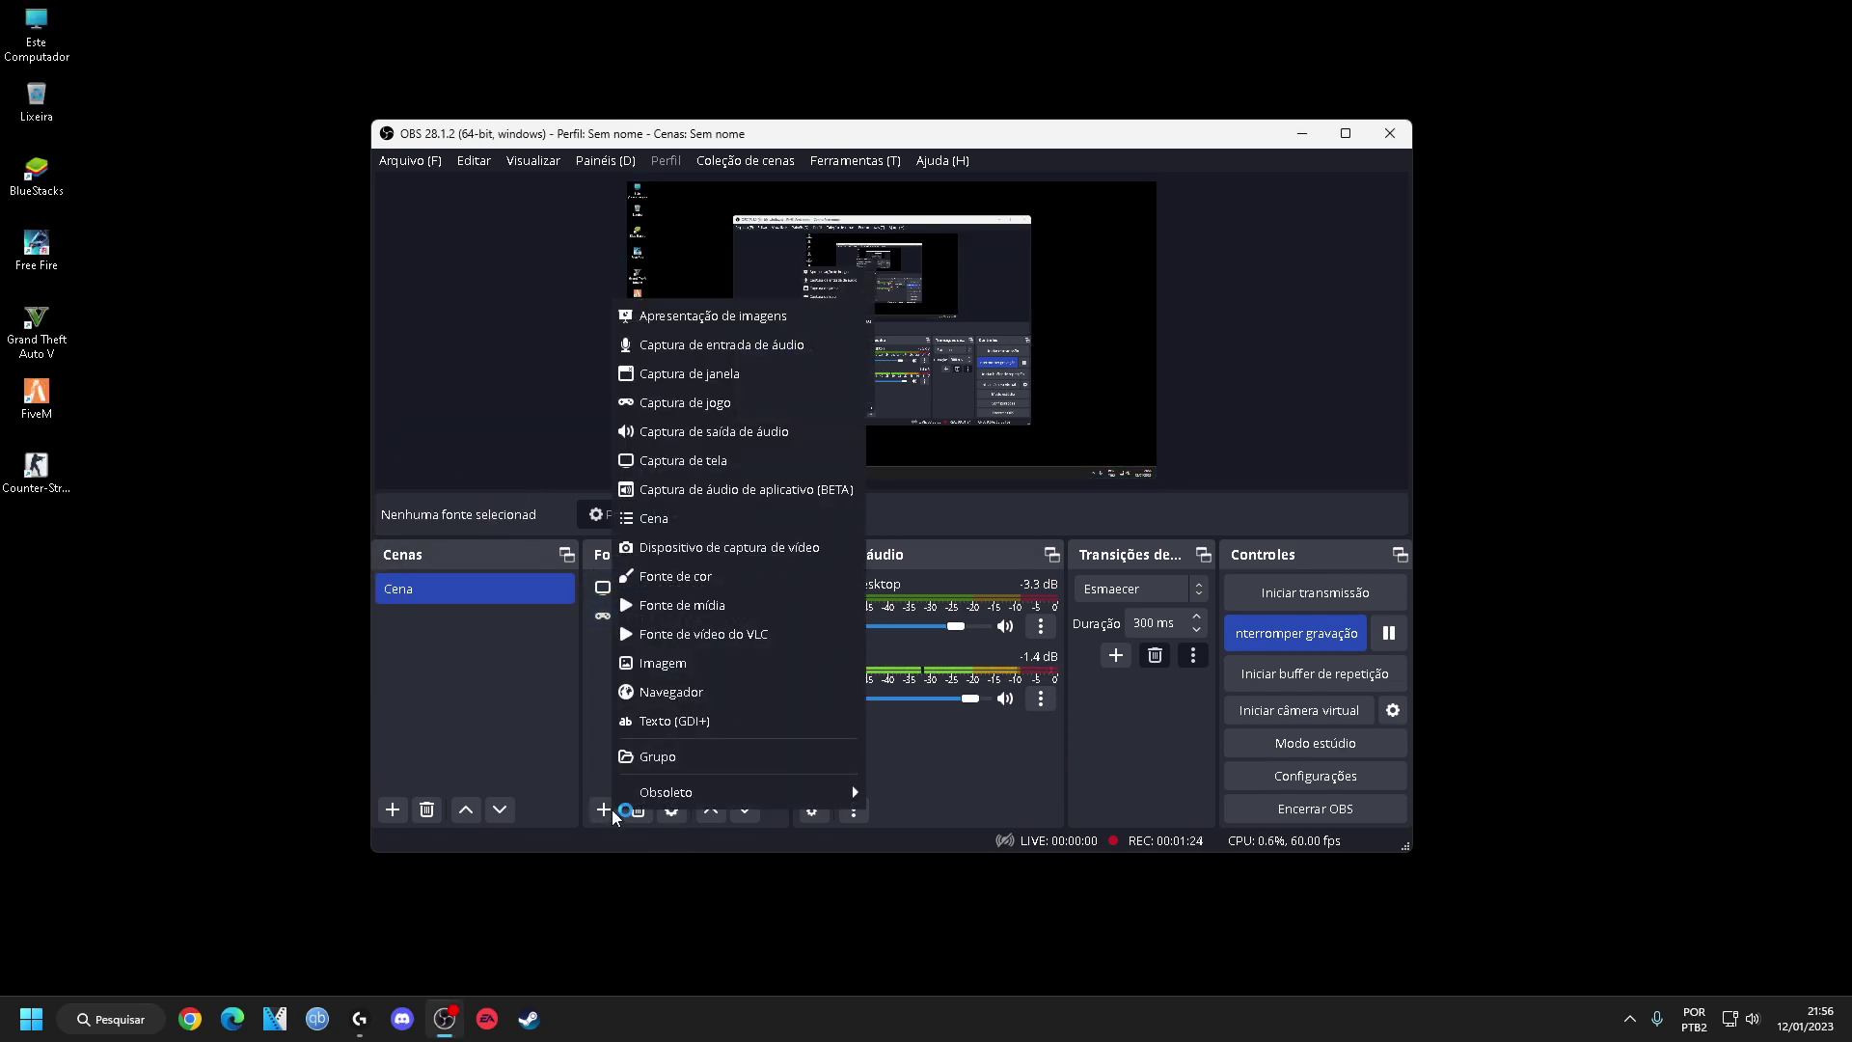
pyautogui.press('Escape')
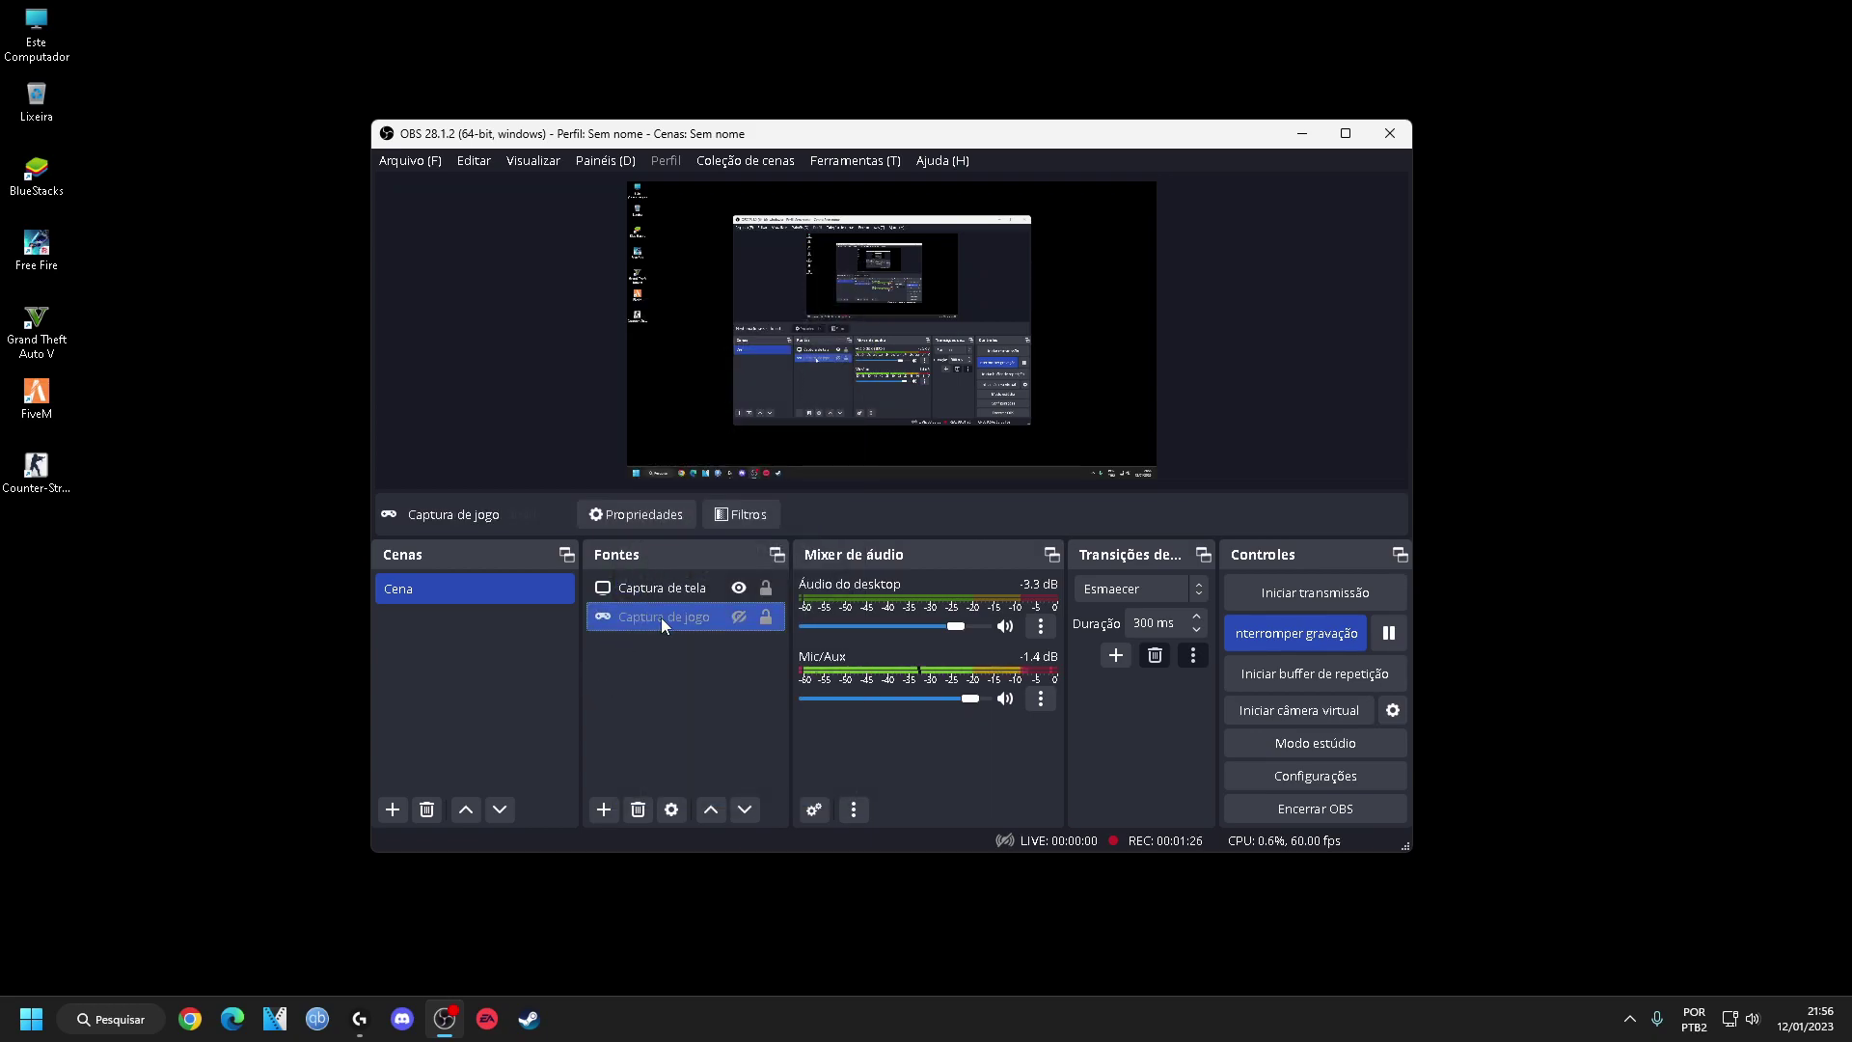
pyautogui.doubleClick(662, 617)
pyautogui.click(818, 533)
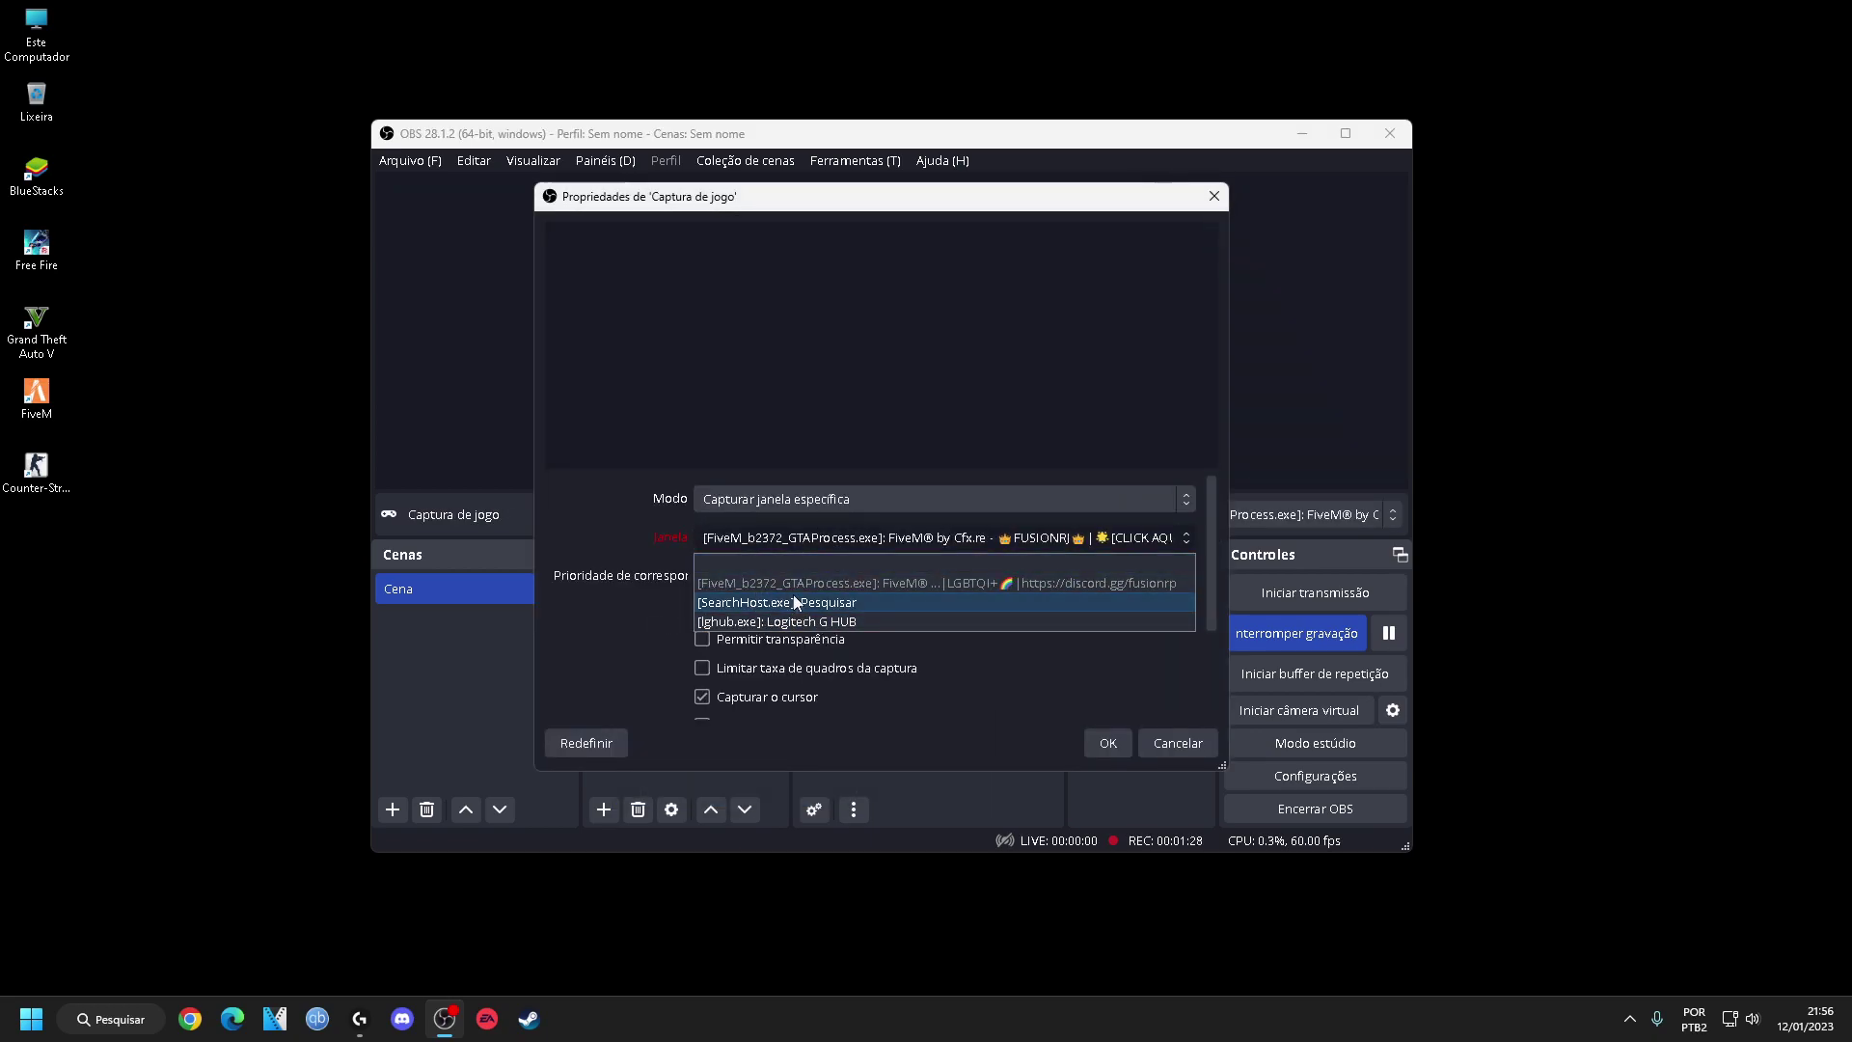
pyautogui.click(1214, 196)
pyautogui.click(1215, 196)
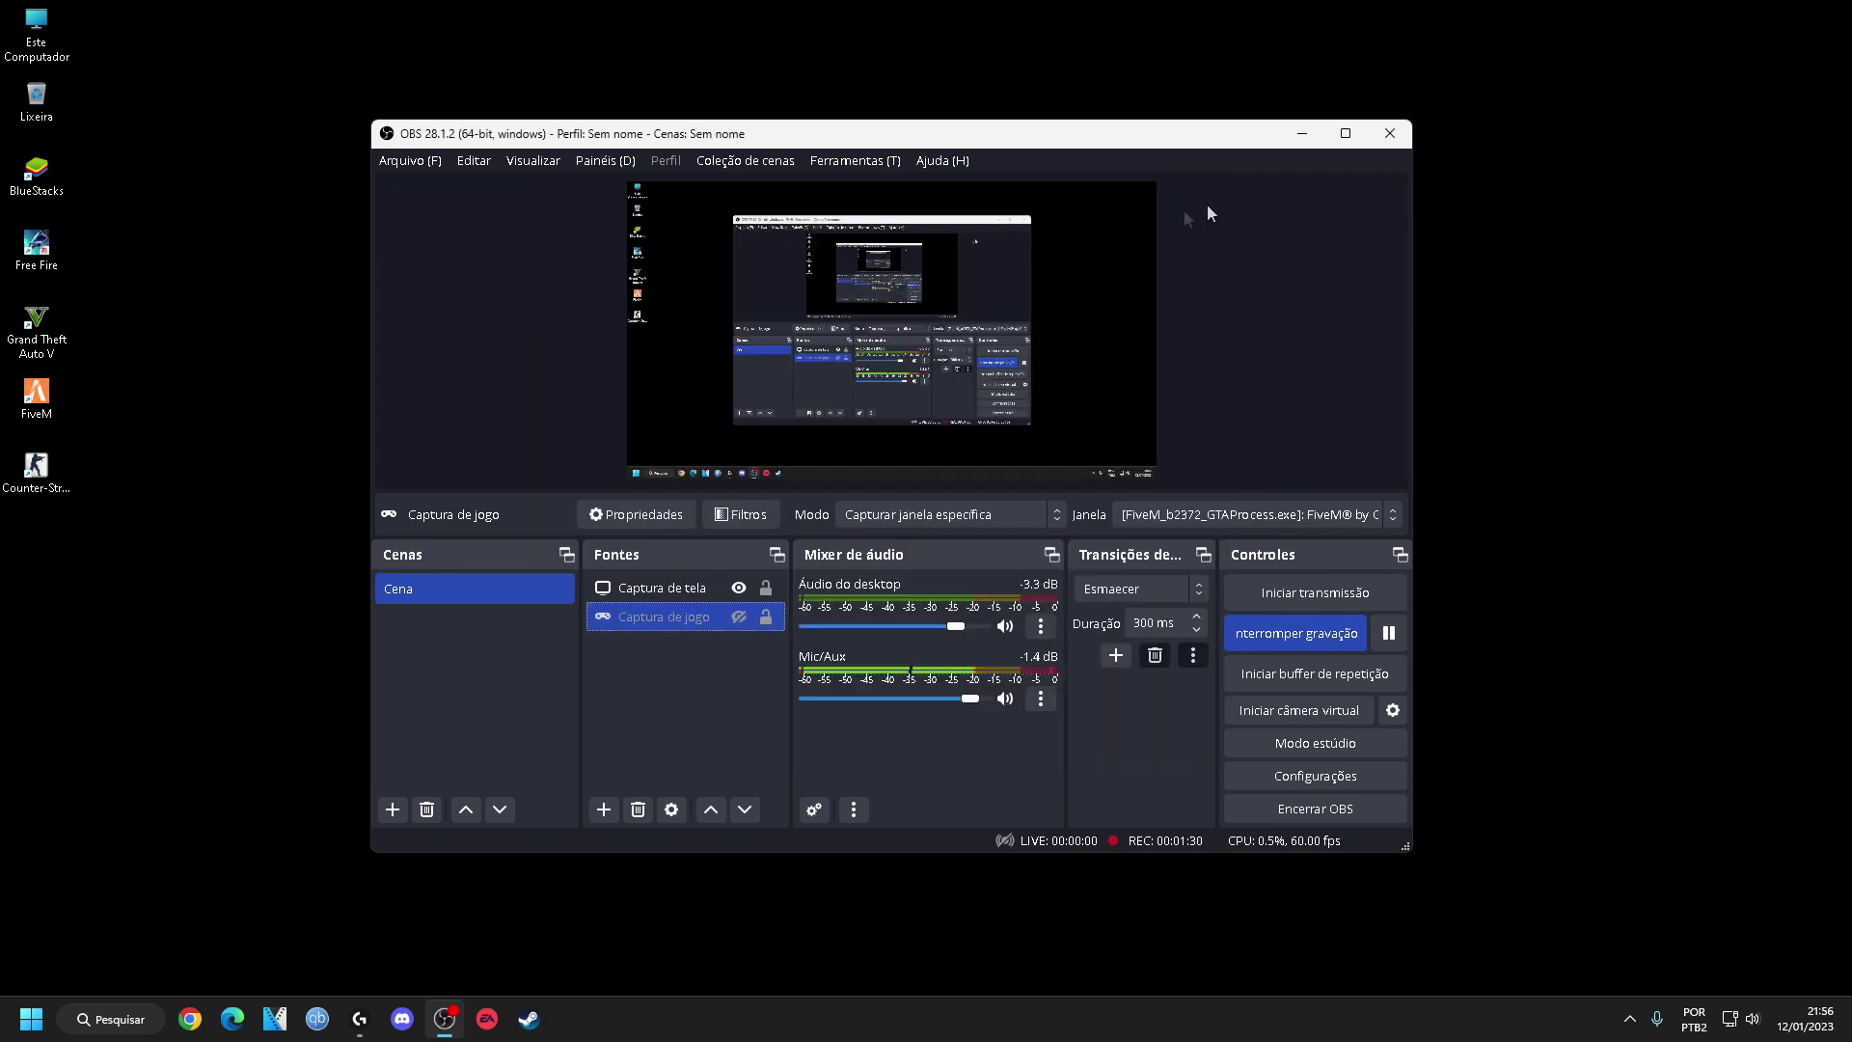
pyautogui.rightClick(247, 317)
pyautogui.press('Escape')
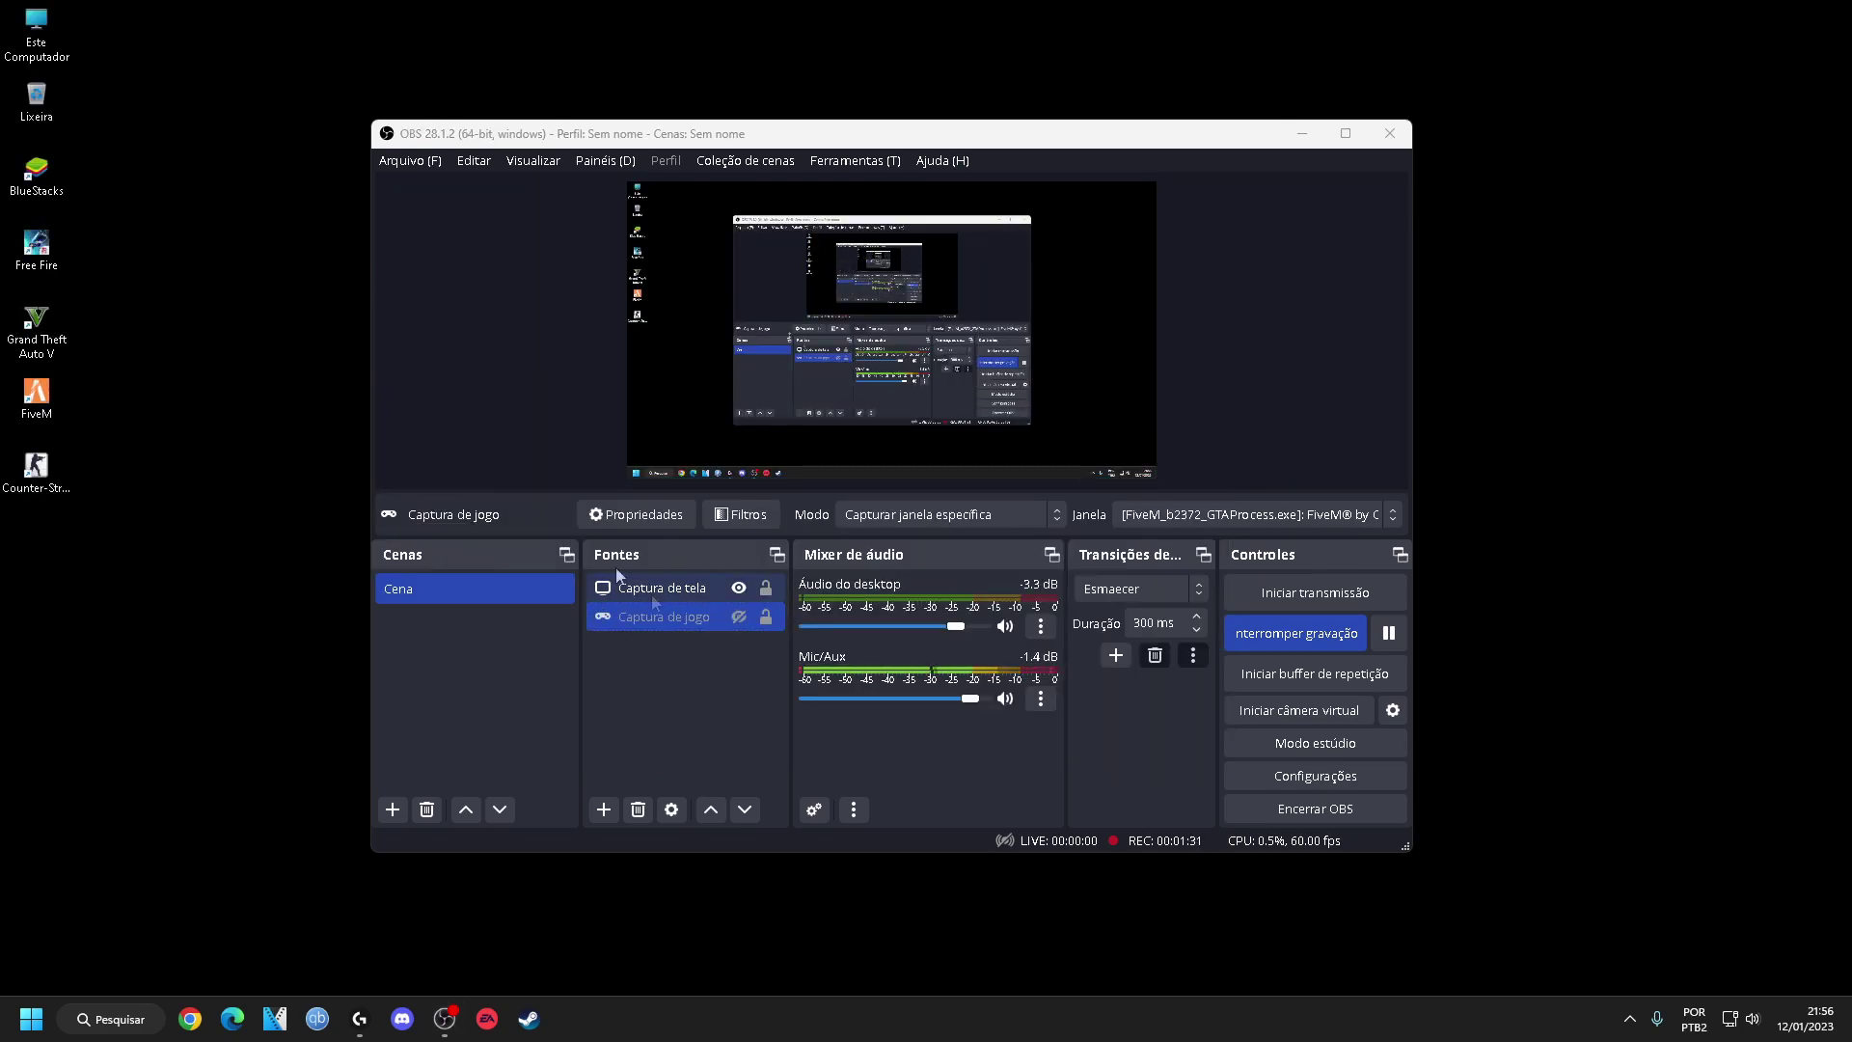
# View the list of source types that can be added, dismiss it, and select the Captura de jogo source
pyautogui.click(602, 810)
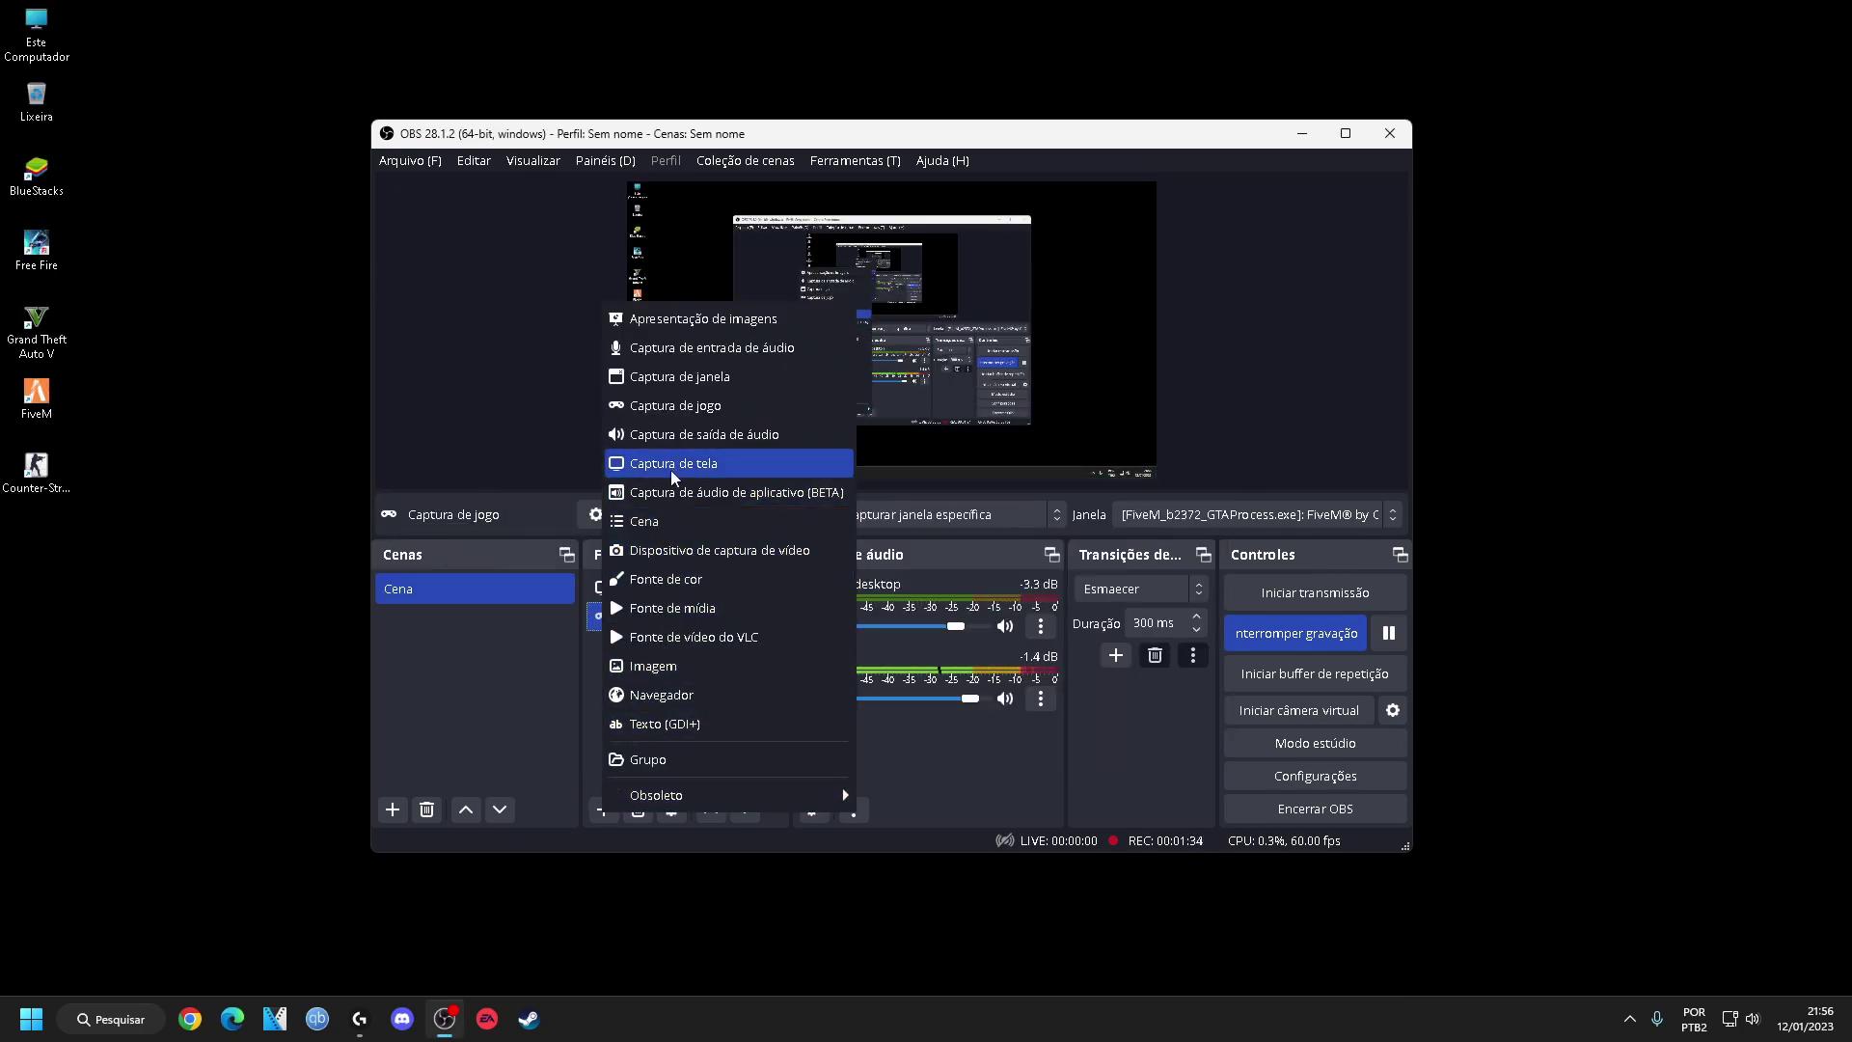
pyautogui.click(555, 662)
pyautogui.click(644, 598)
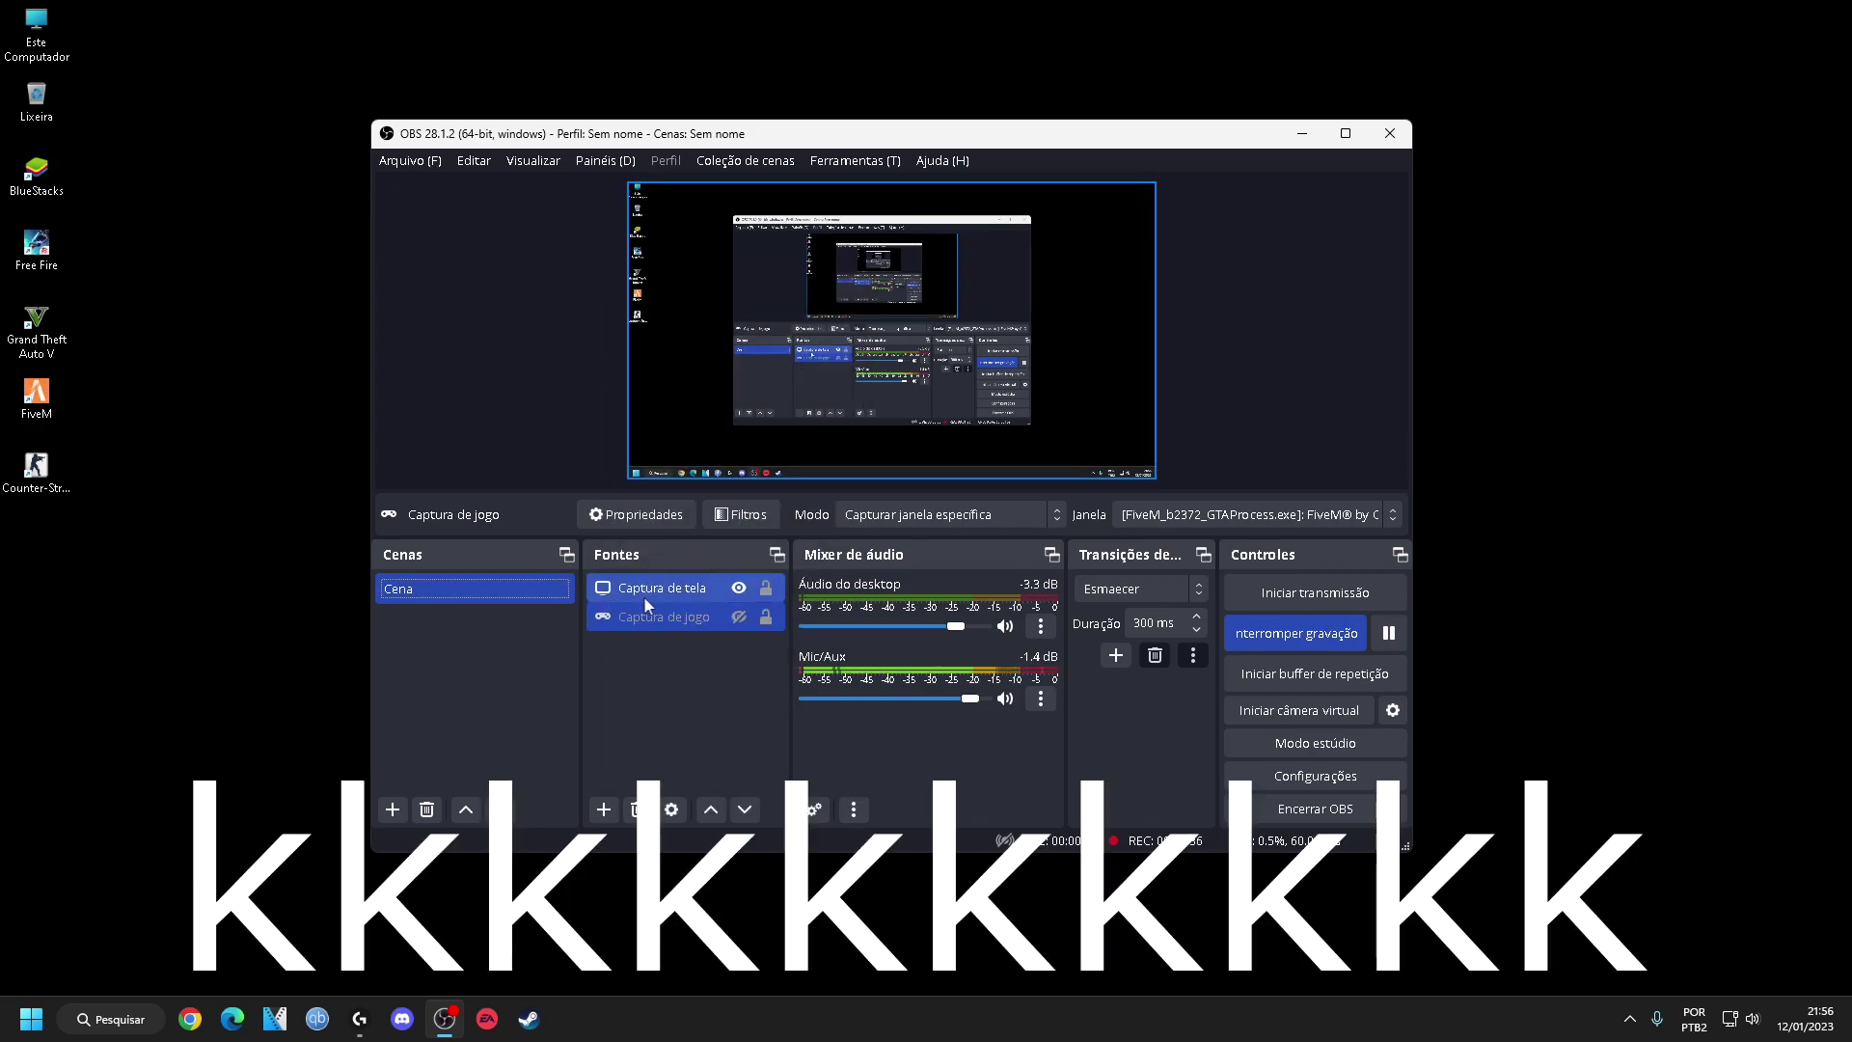
pyautogui.click(631, 616)
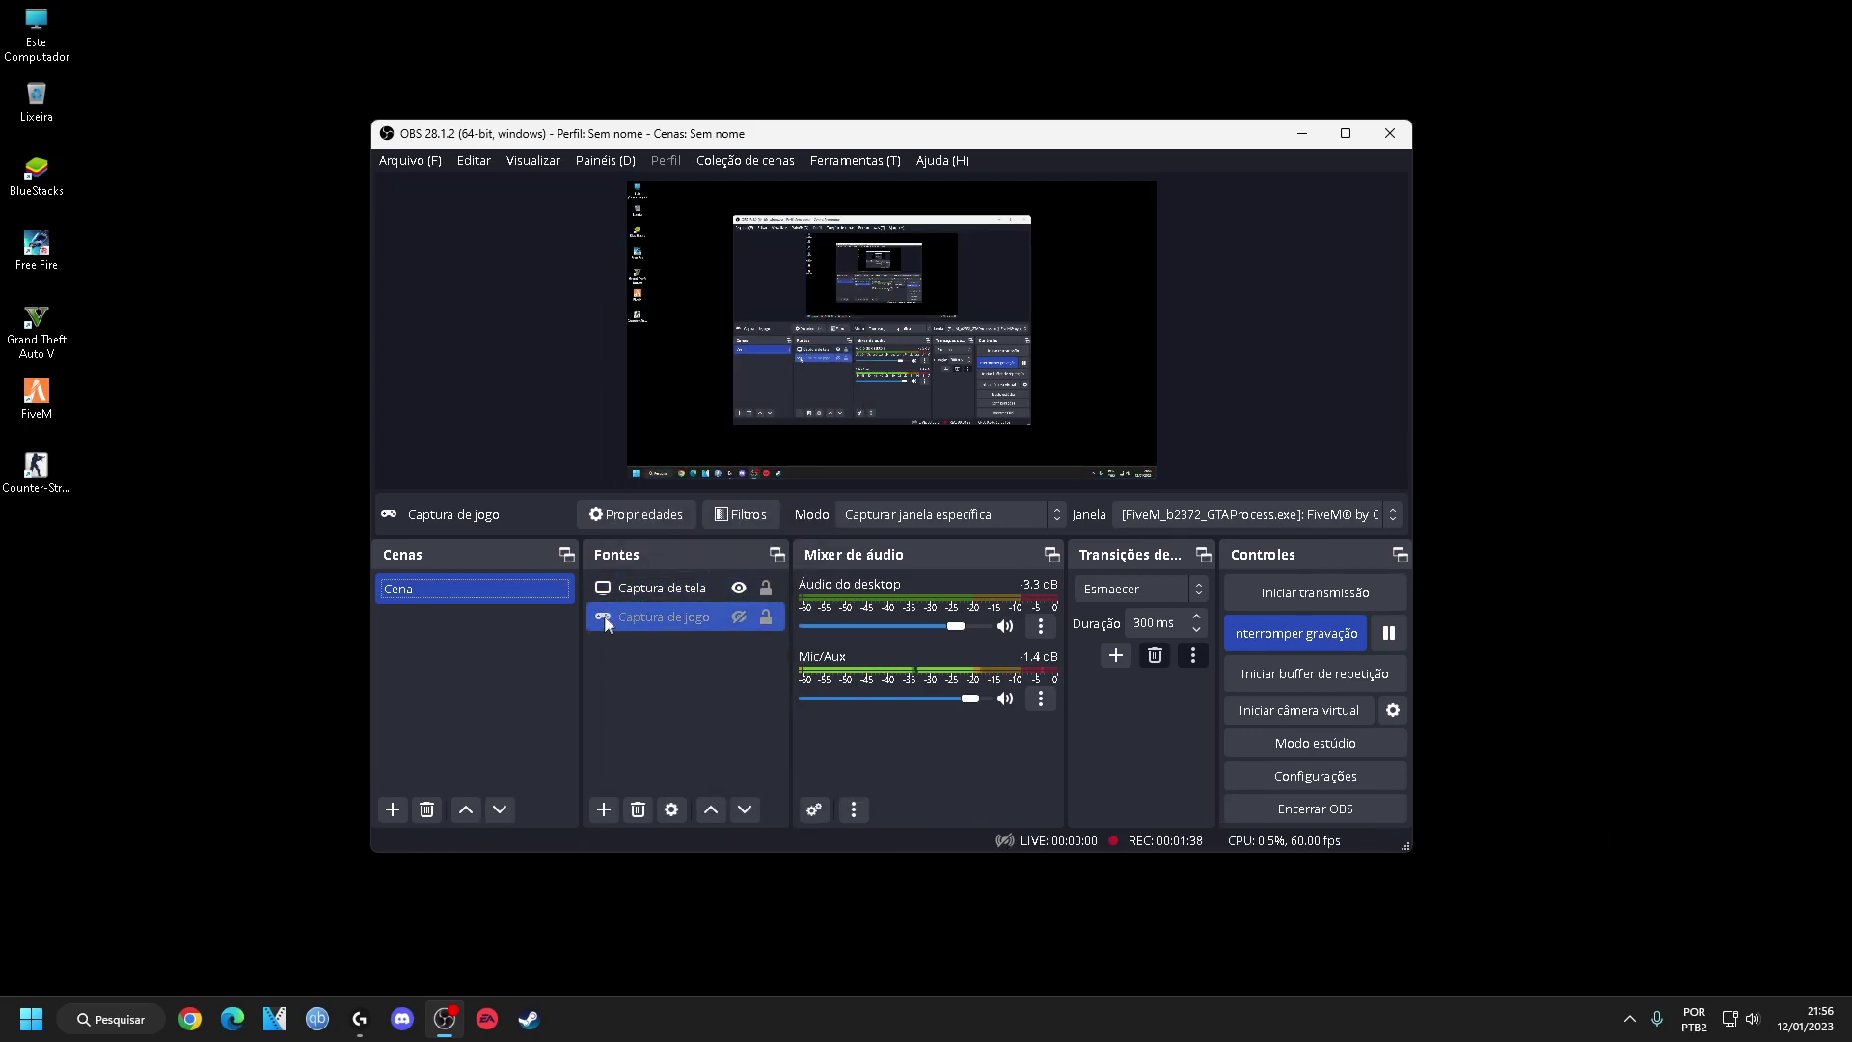
pyautogui.rightClick(241, 342)
pyautogui.click(260, 426)
pyautogui.rightClick(223, 96)
pyautogui.click(276, 181)
pyautogui.rightClick(254, 191)
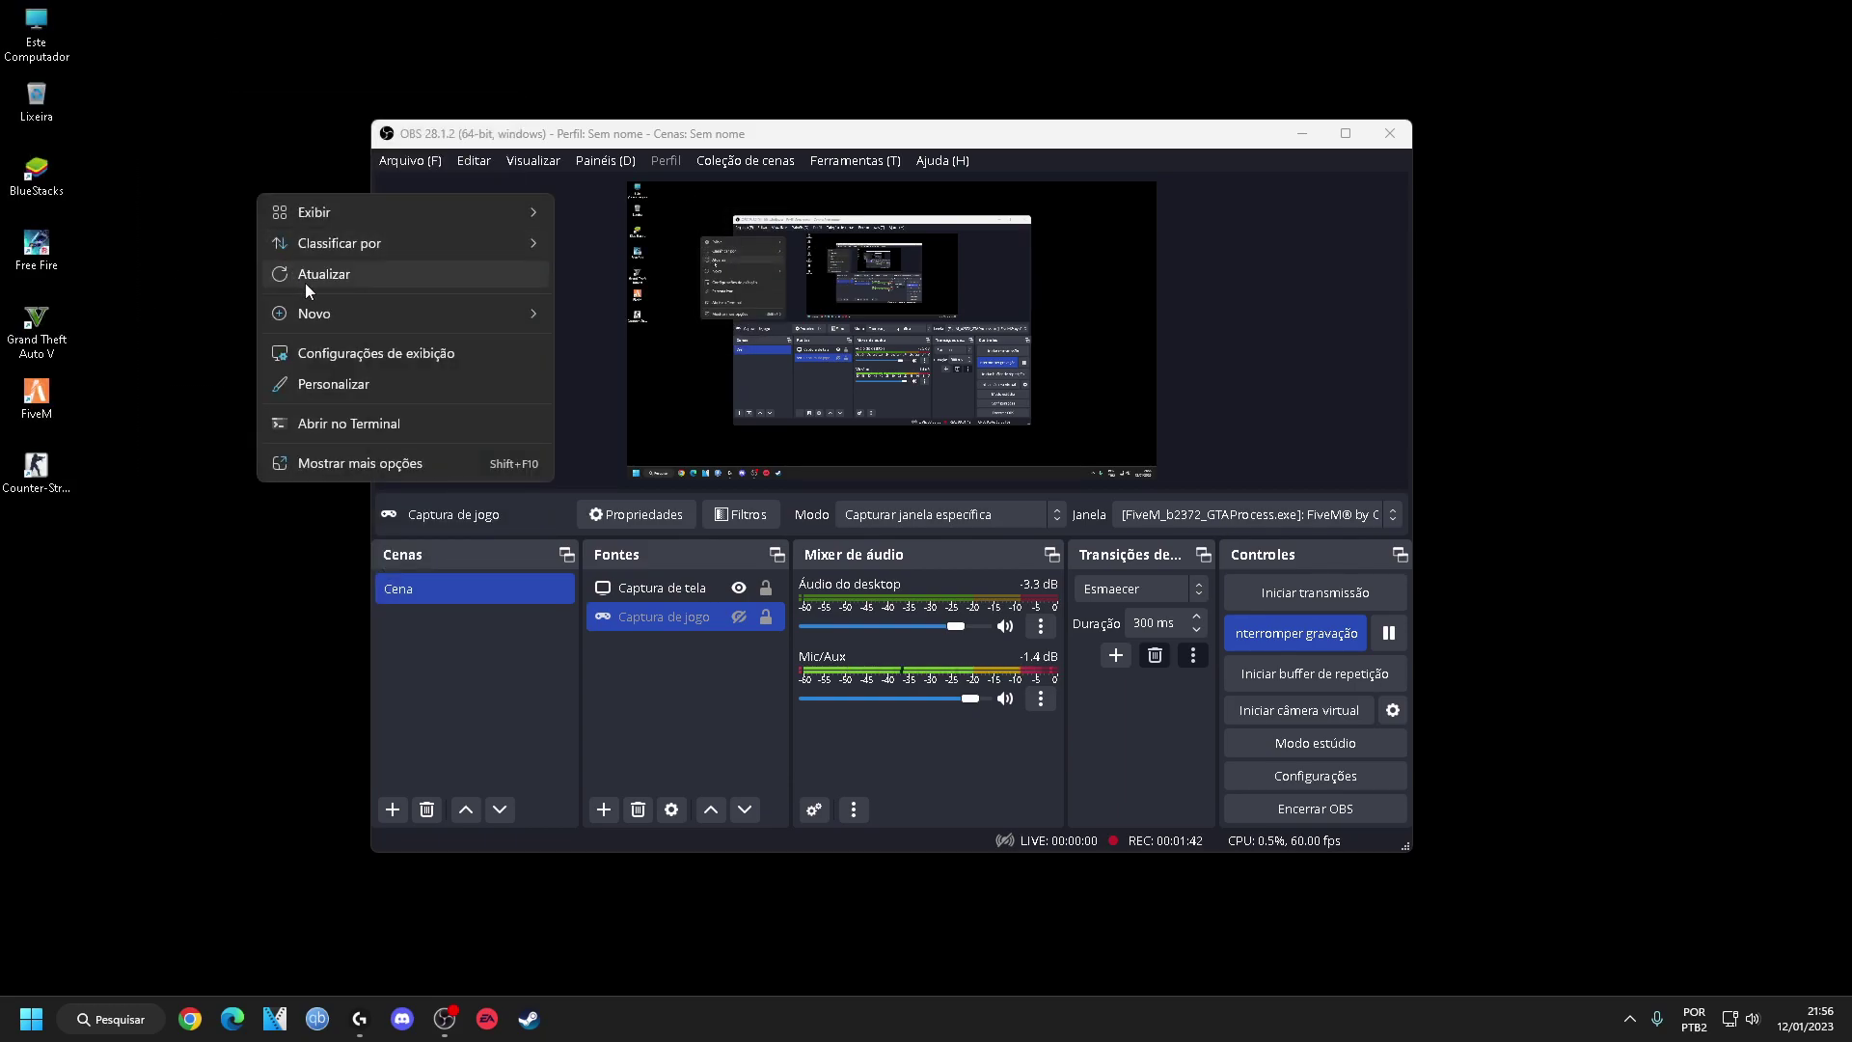
pyautogui.click(305, 282)
# Open the Captura de tela source's properties and choose Monitor 2: 1920x1080 @ 0,0 (Monitor principal) as the captured monitor
pyautogui.doubleClick(669, 593)
pyautogui.click(765, 540)
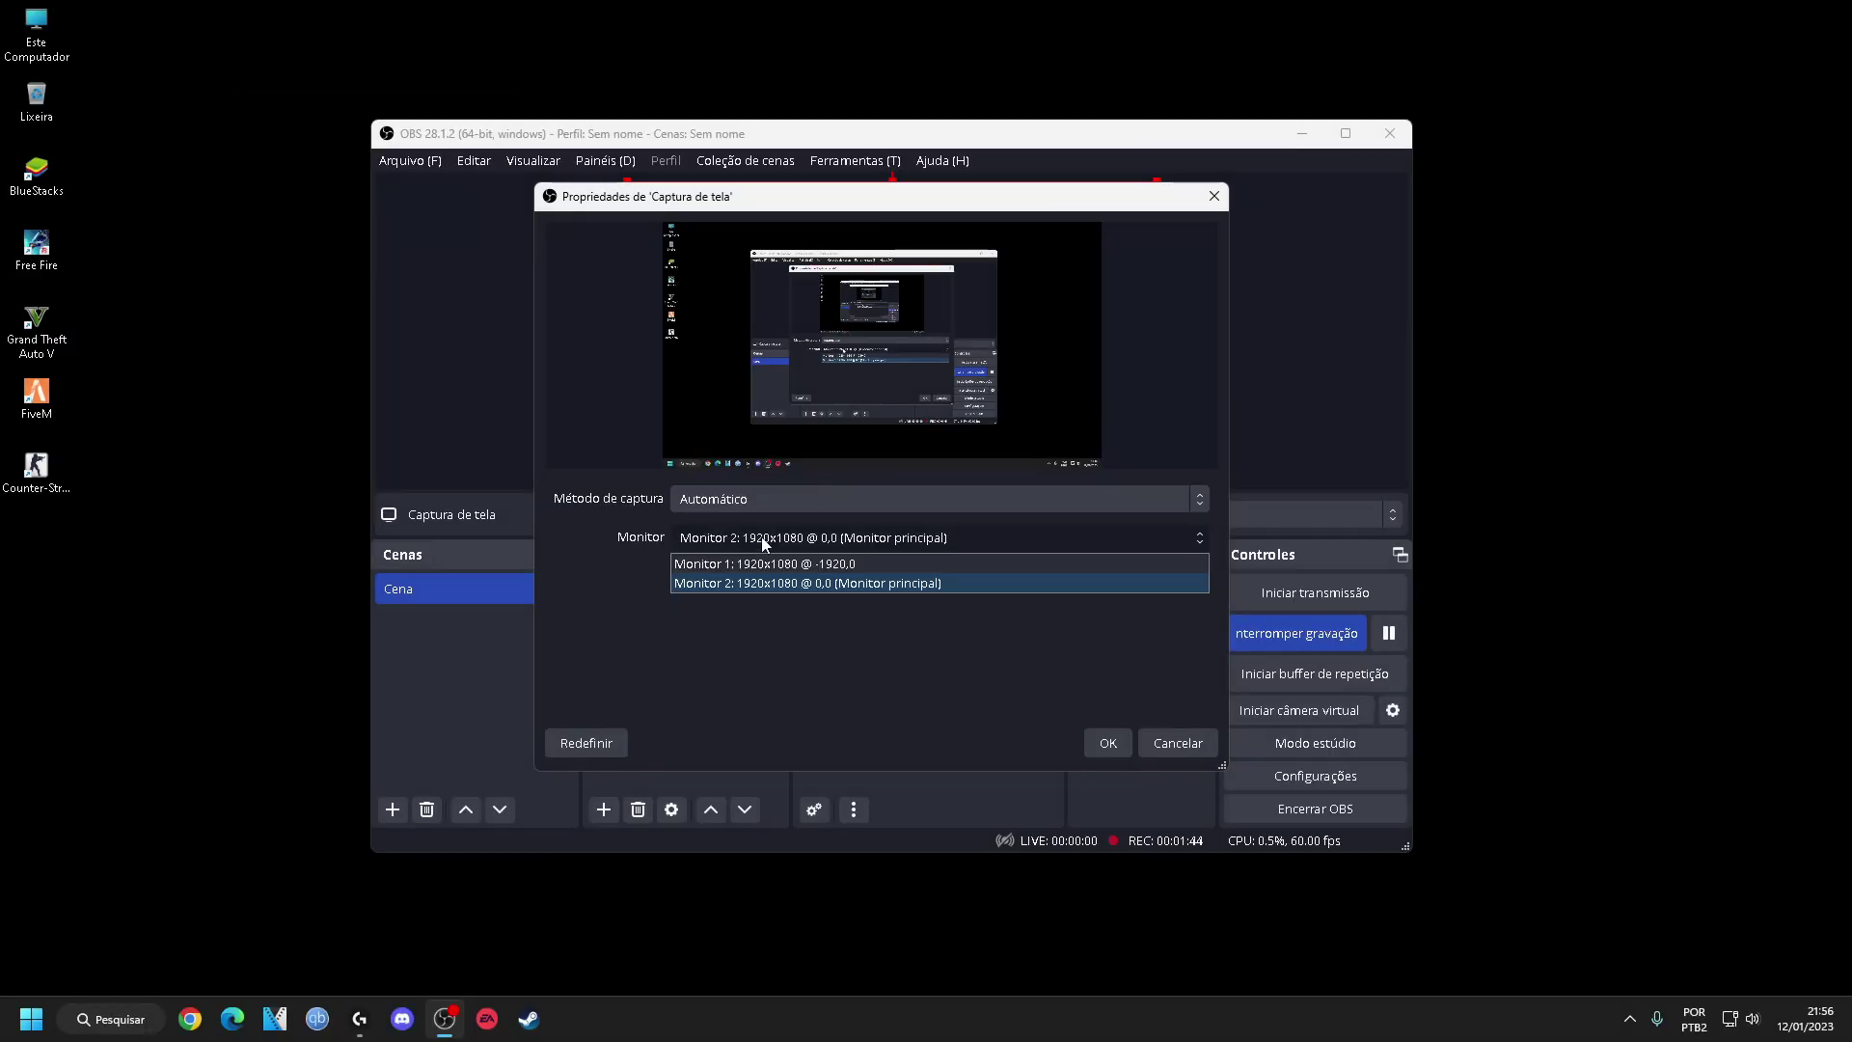
pyautogui.click(817, 588)
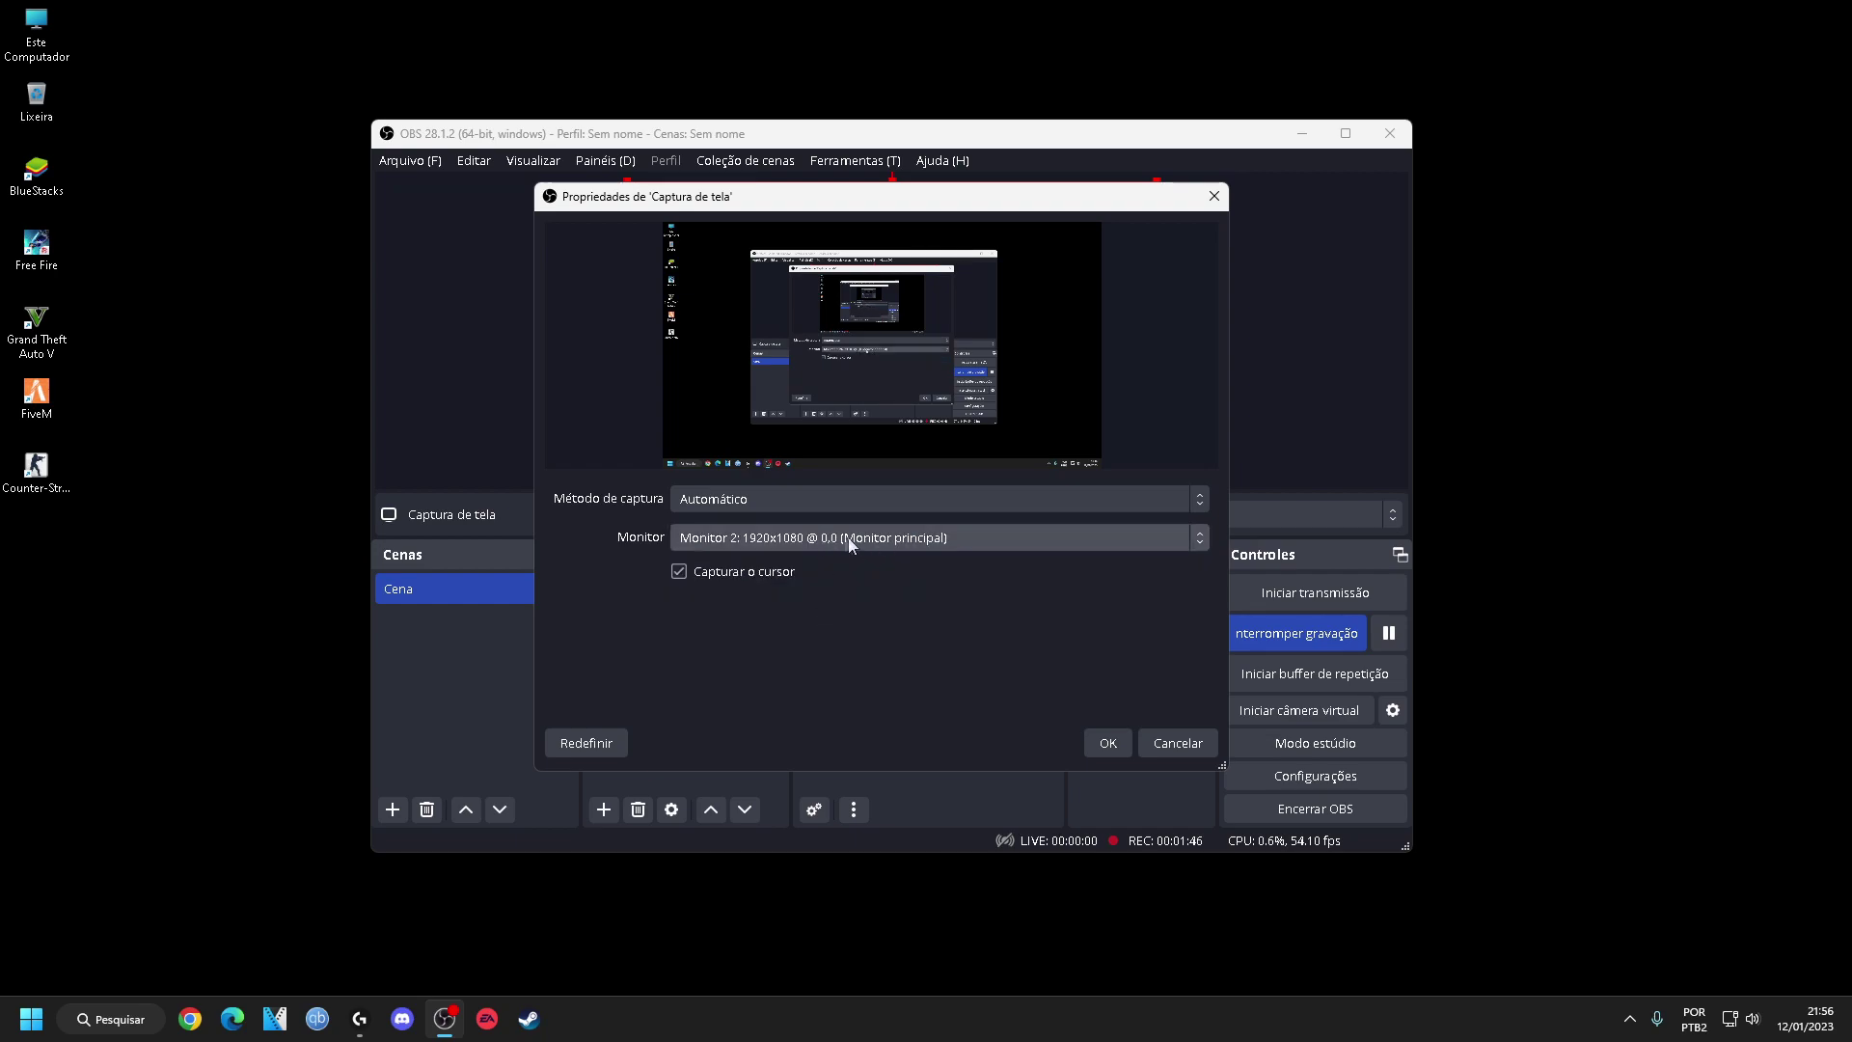
pyautogui.rightClick(239, 187)
pyautogui.click(287, 280)
pyautogui.moveTo(166, 178); pyautogui.dragTo(294, 568)
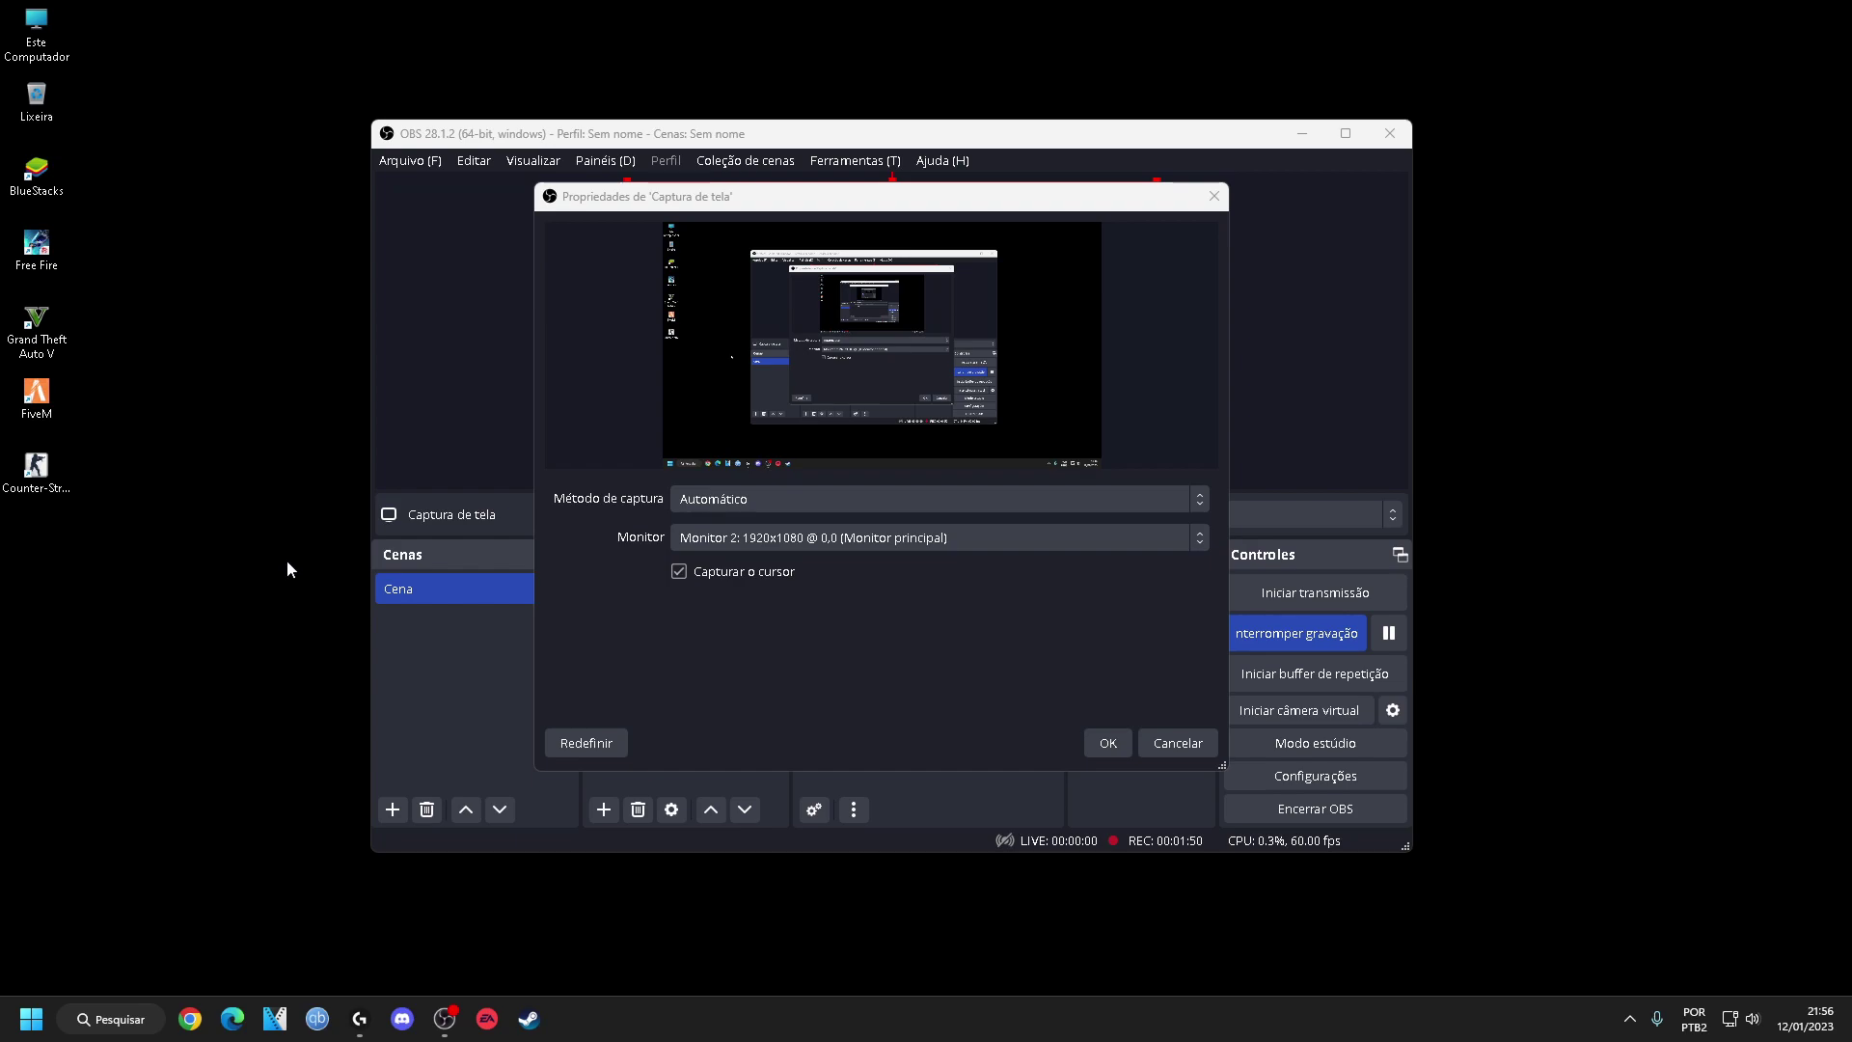
pyautogui.rightClick(267, 437)
pyautogui.click(326, 513)
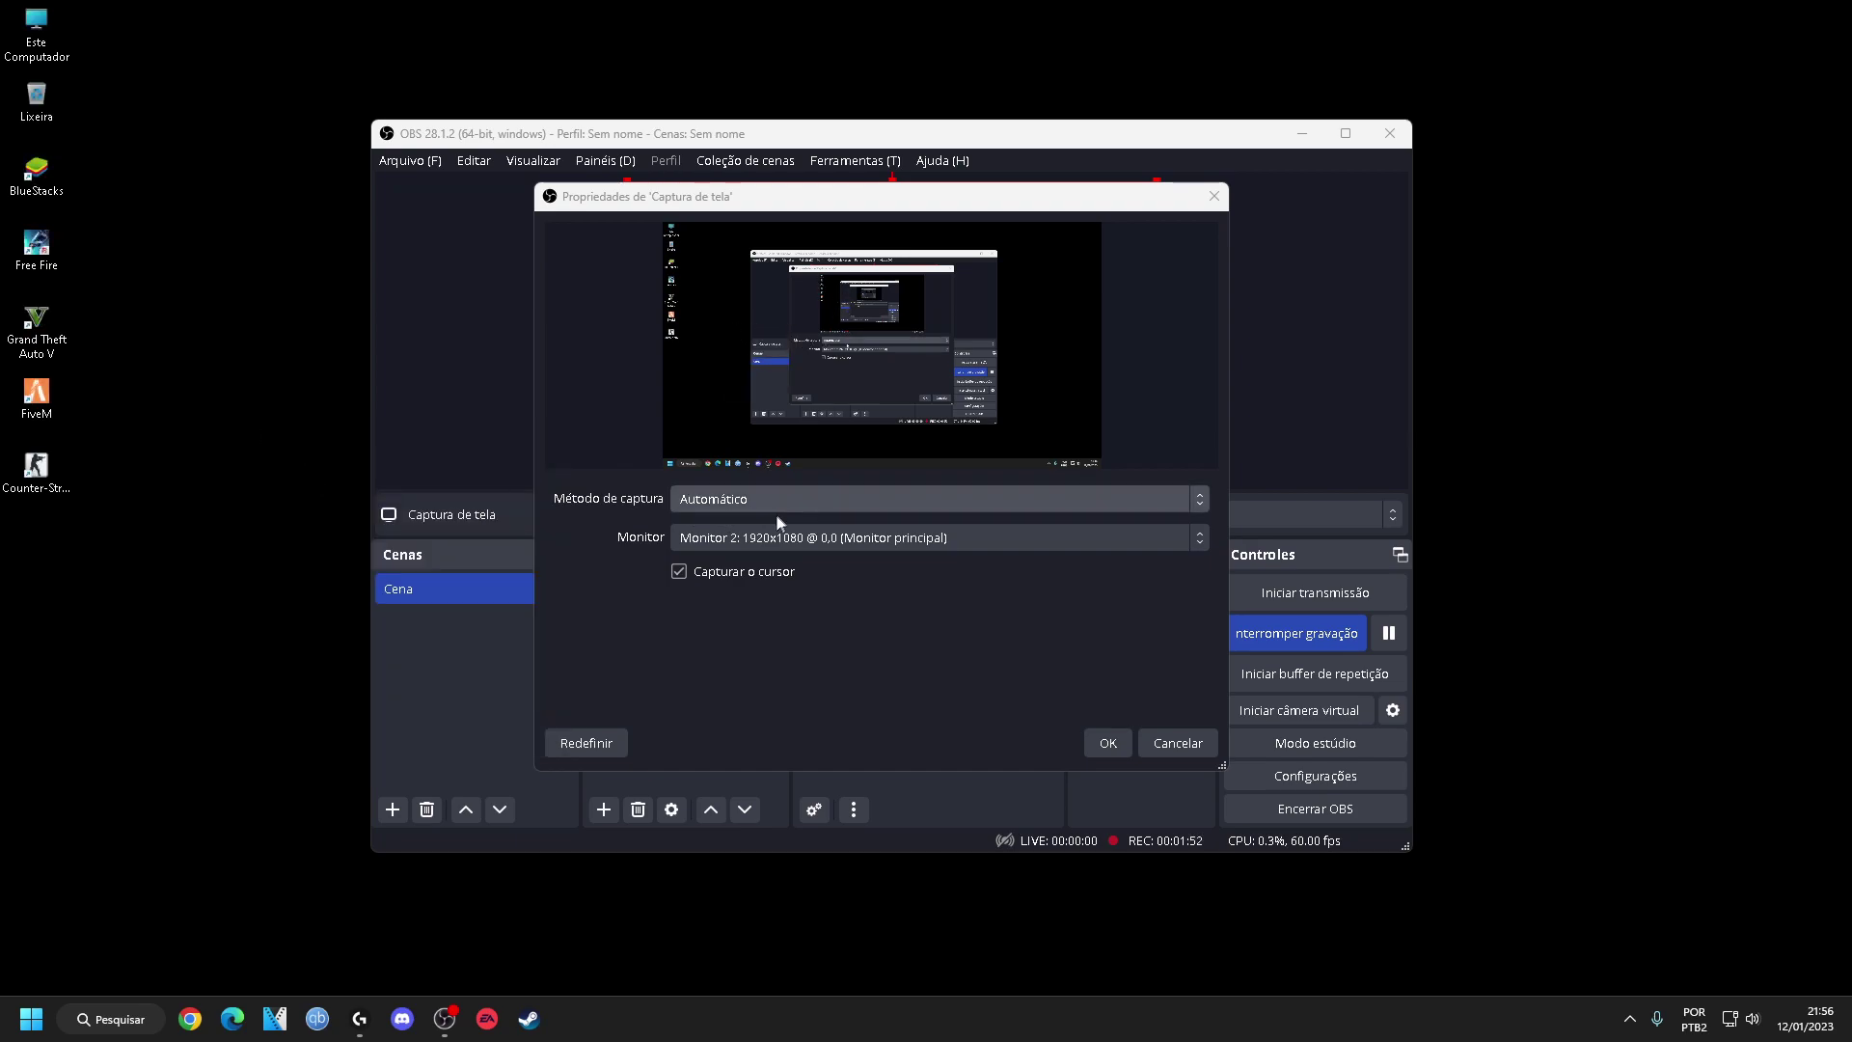
# Choose Monitor 2 as the monitor for Captura de tela, accept the properties, and deselect the source
pyautogui.click(770, 537)
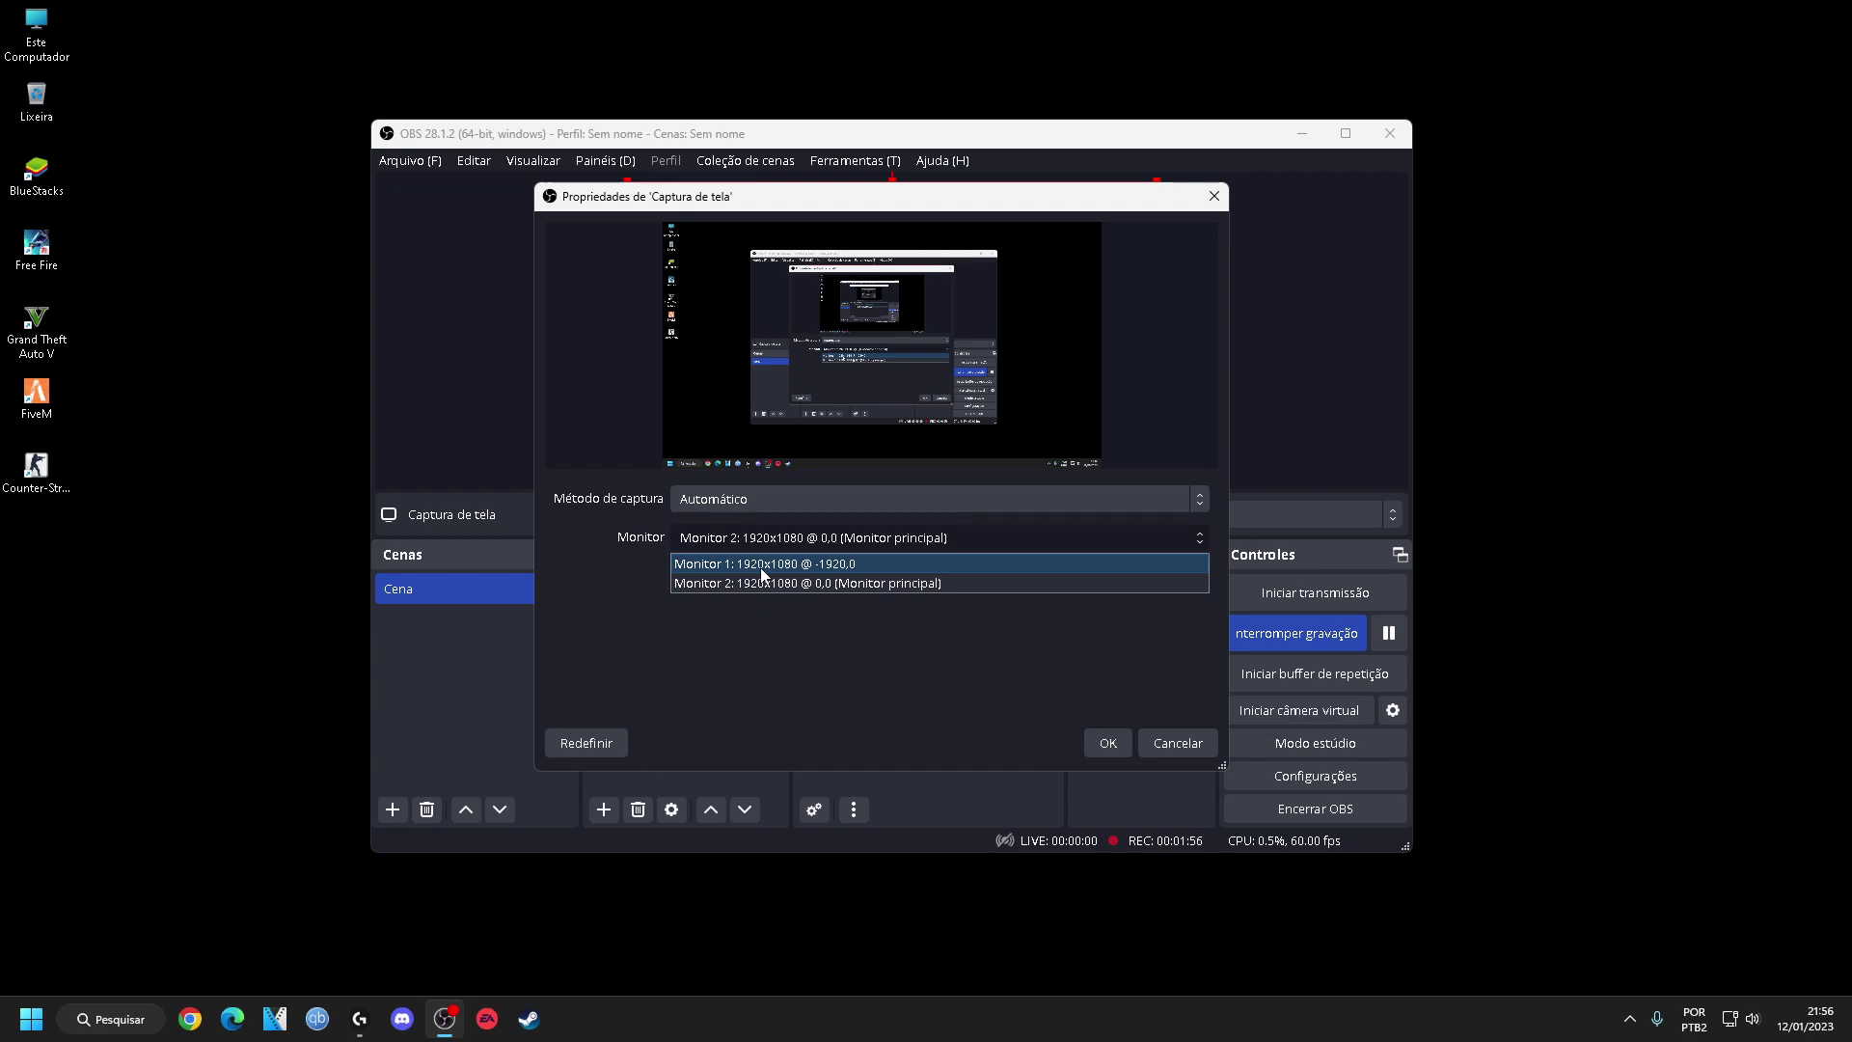
pyautogui.click(768, 583)
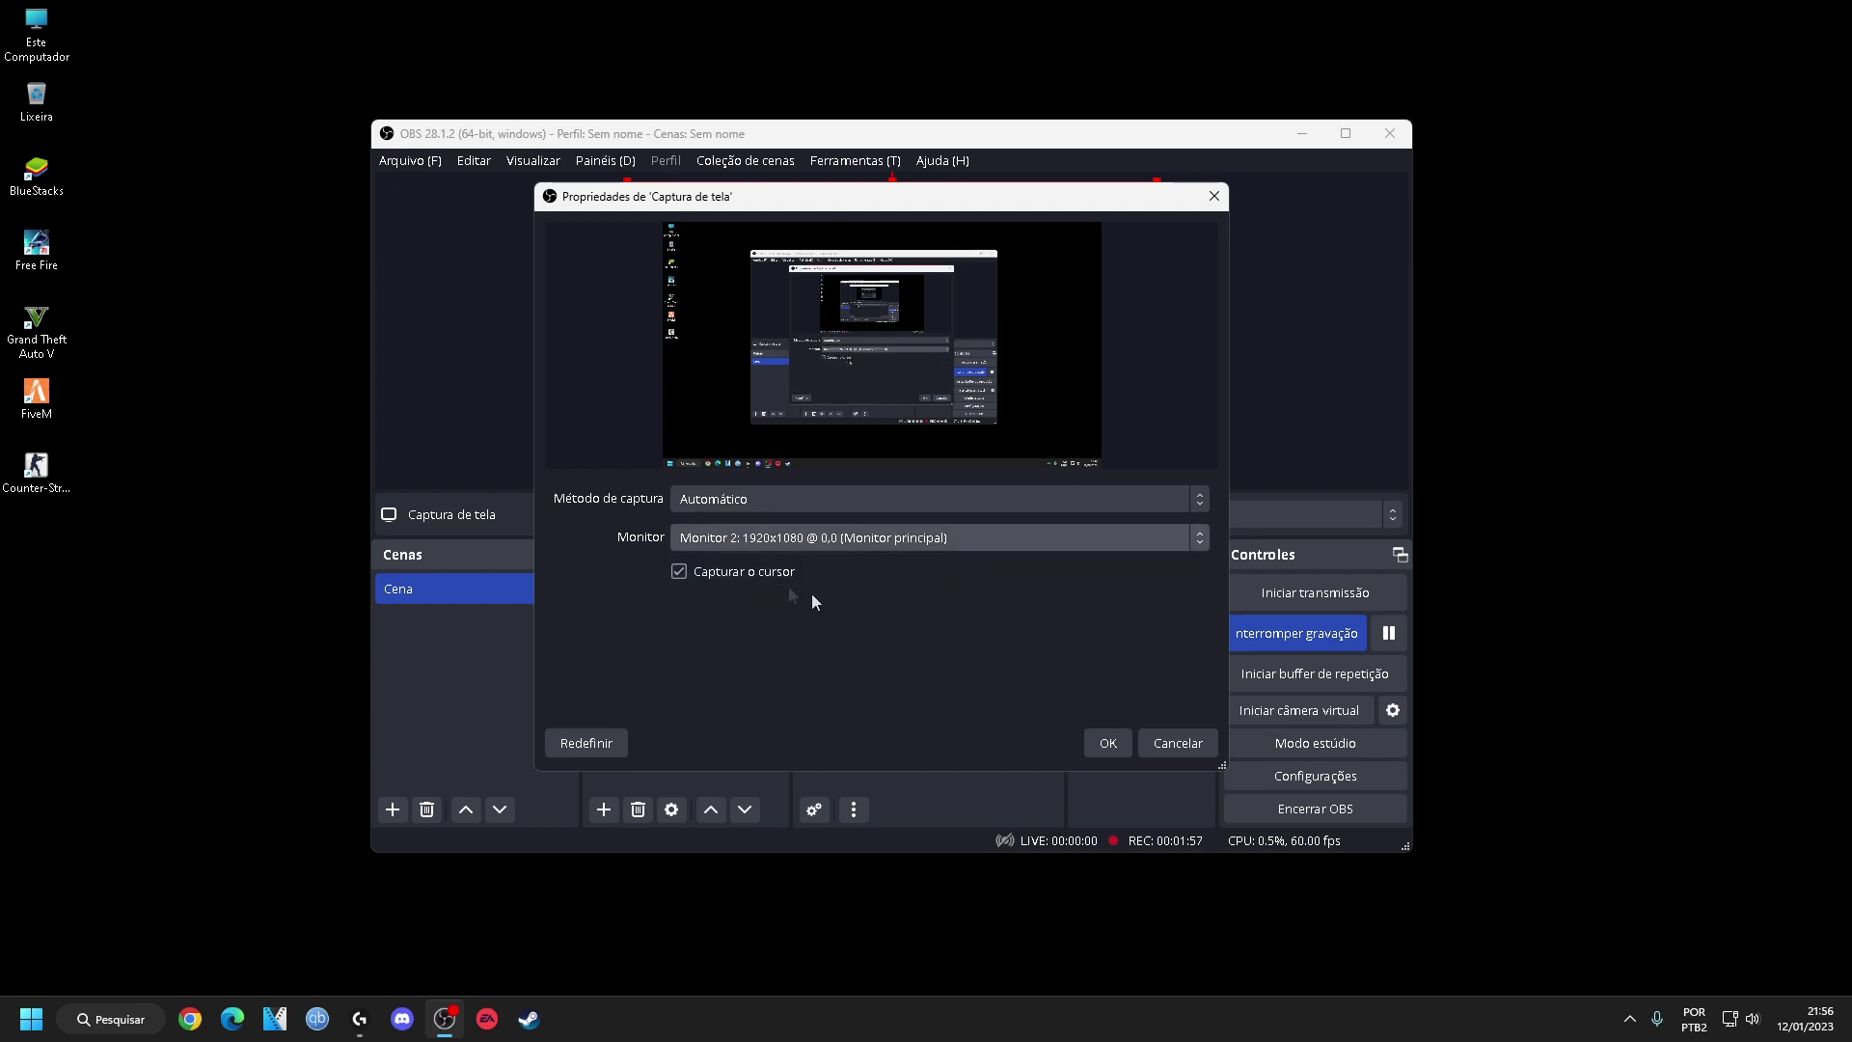
pyautogui.click(1107, 743)
pyautogui.click(722, 678)
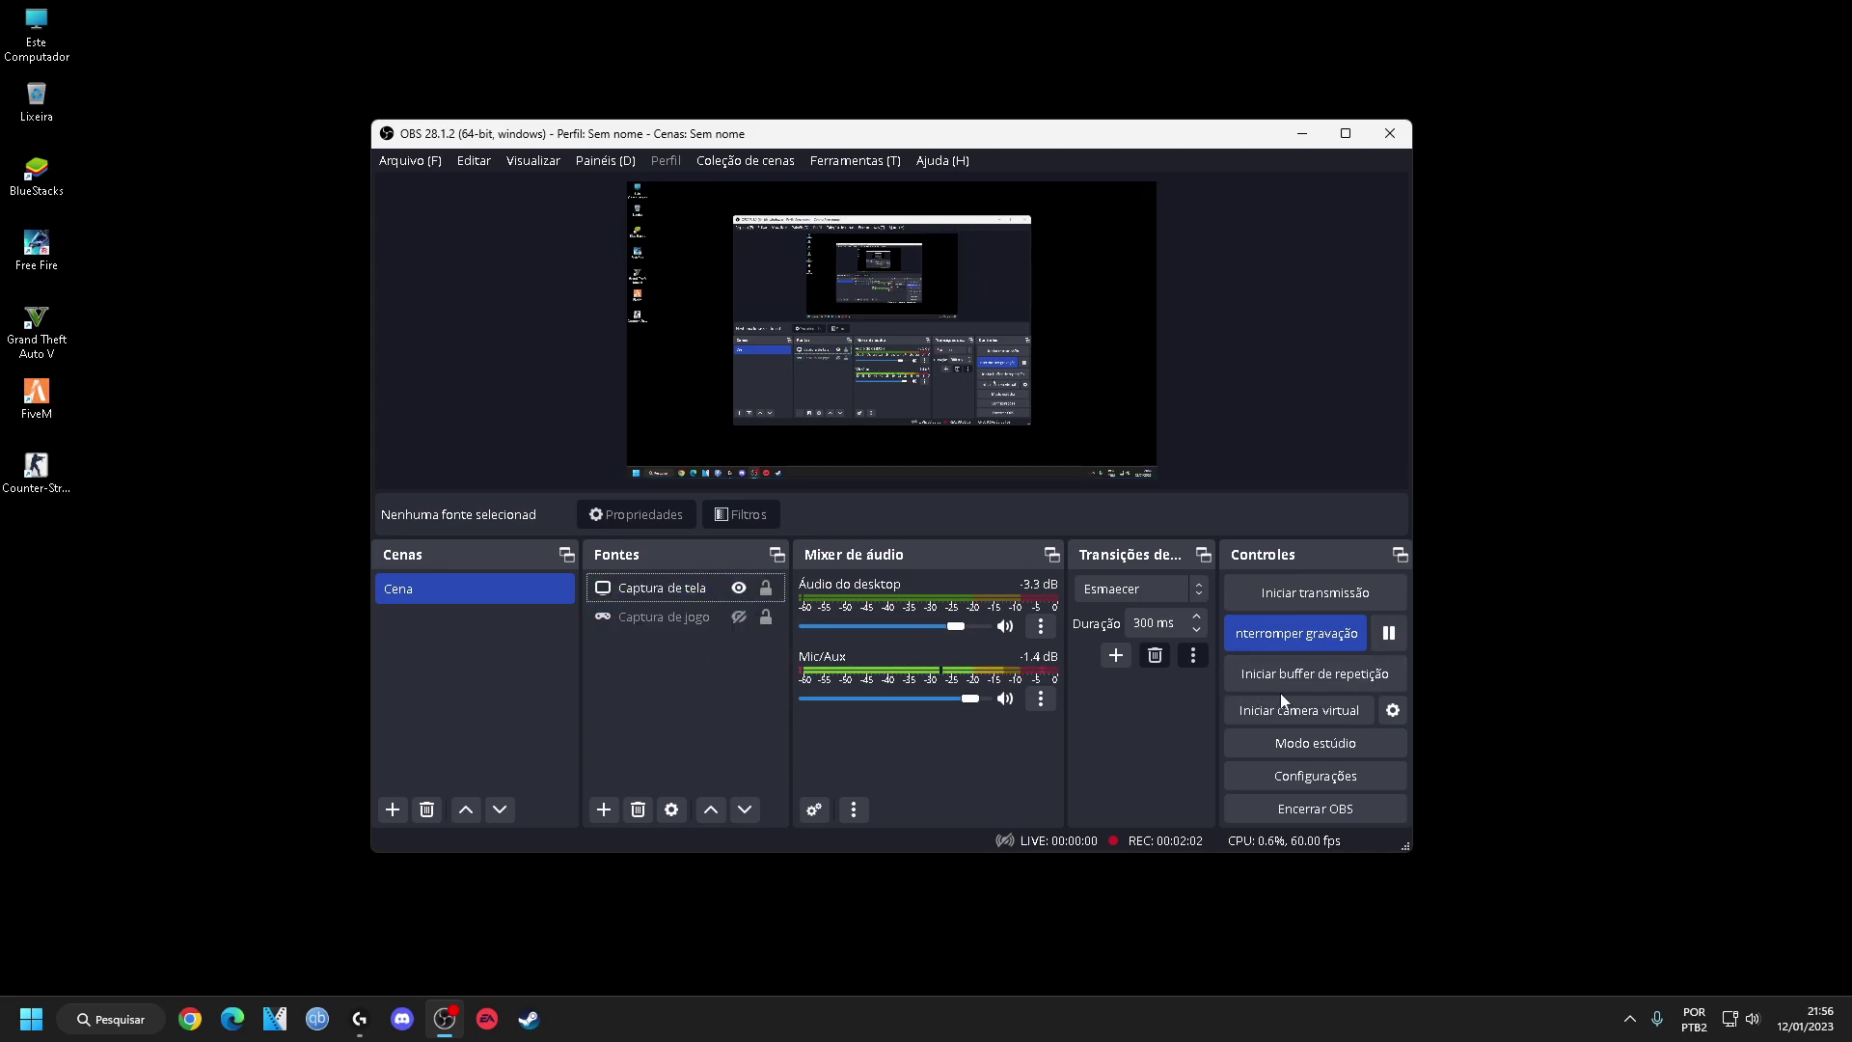
# Open the OBS output settings and display the recording (Gravação) options
pyautogui.click(1309, 773)
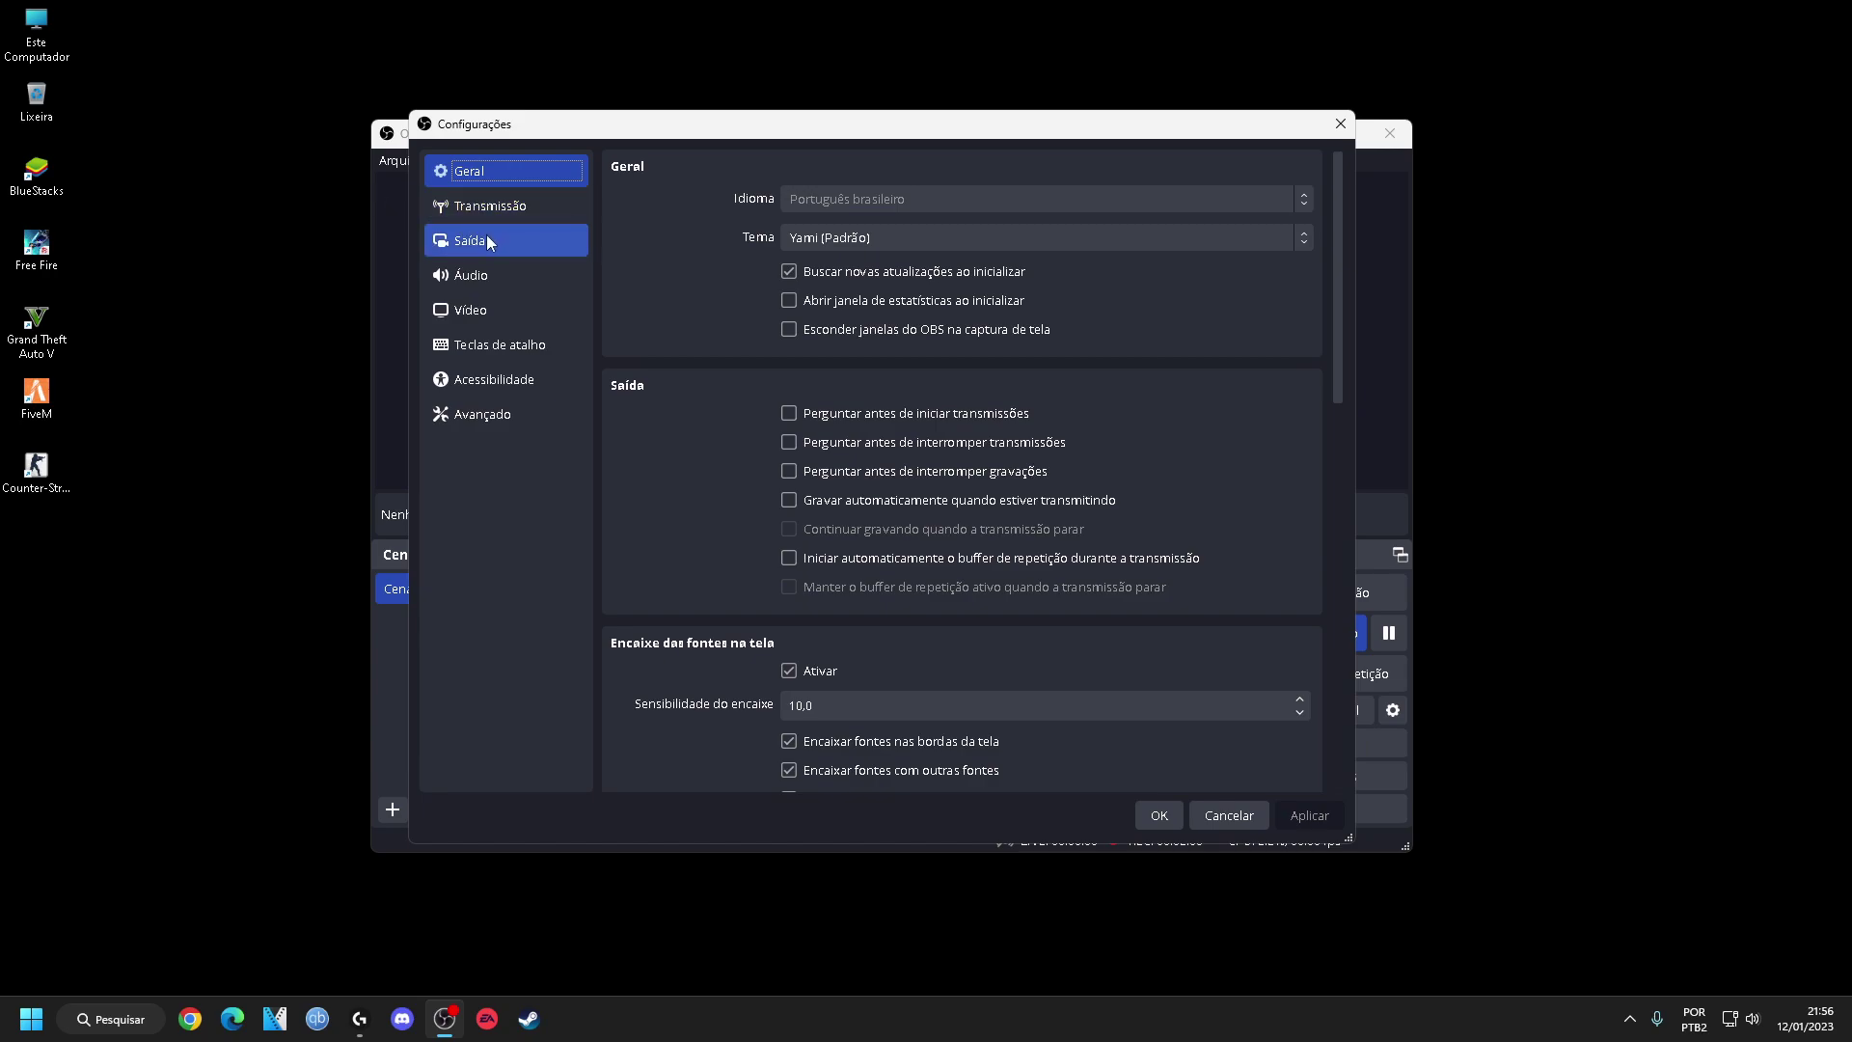
pyautogui.click(486, 242)
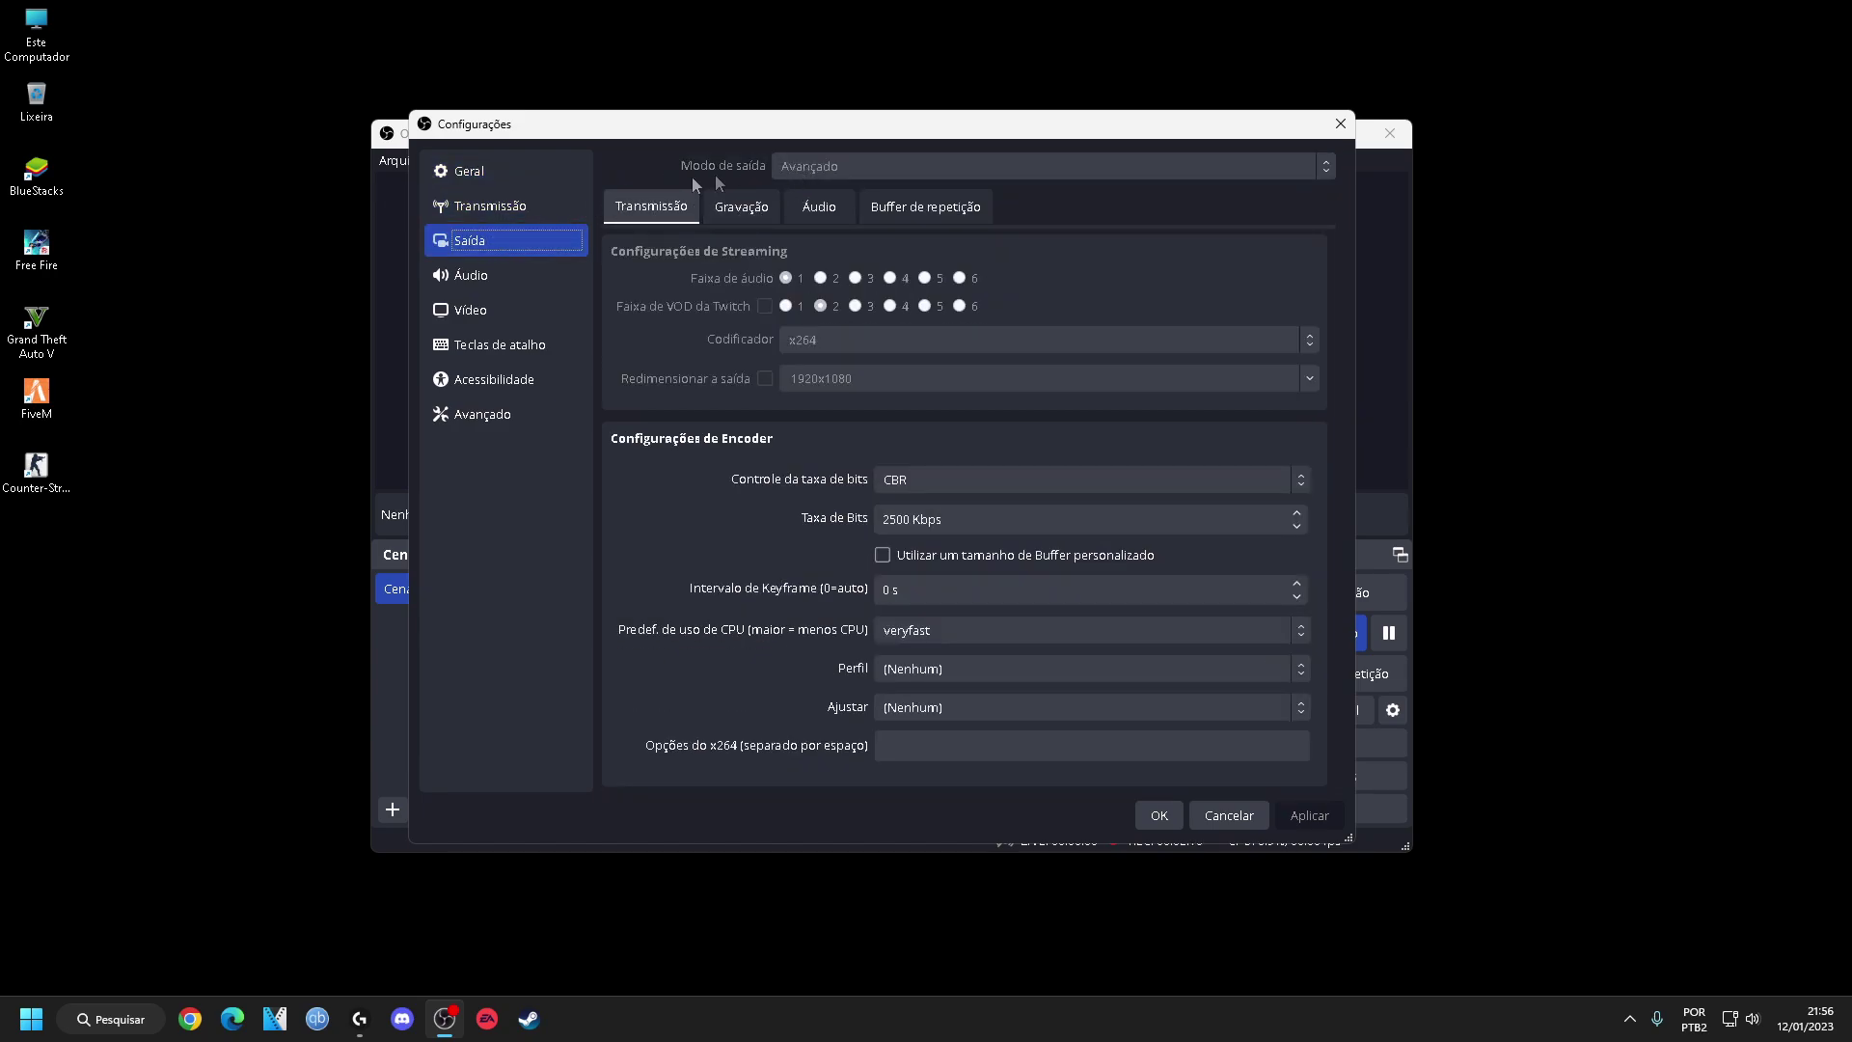
pyautogui.click(741, 206)
pyautogui.click(638, 205)
pyautogui.click(738, 208)
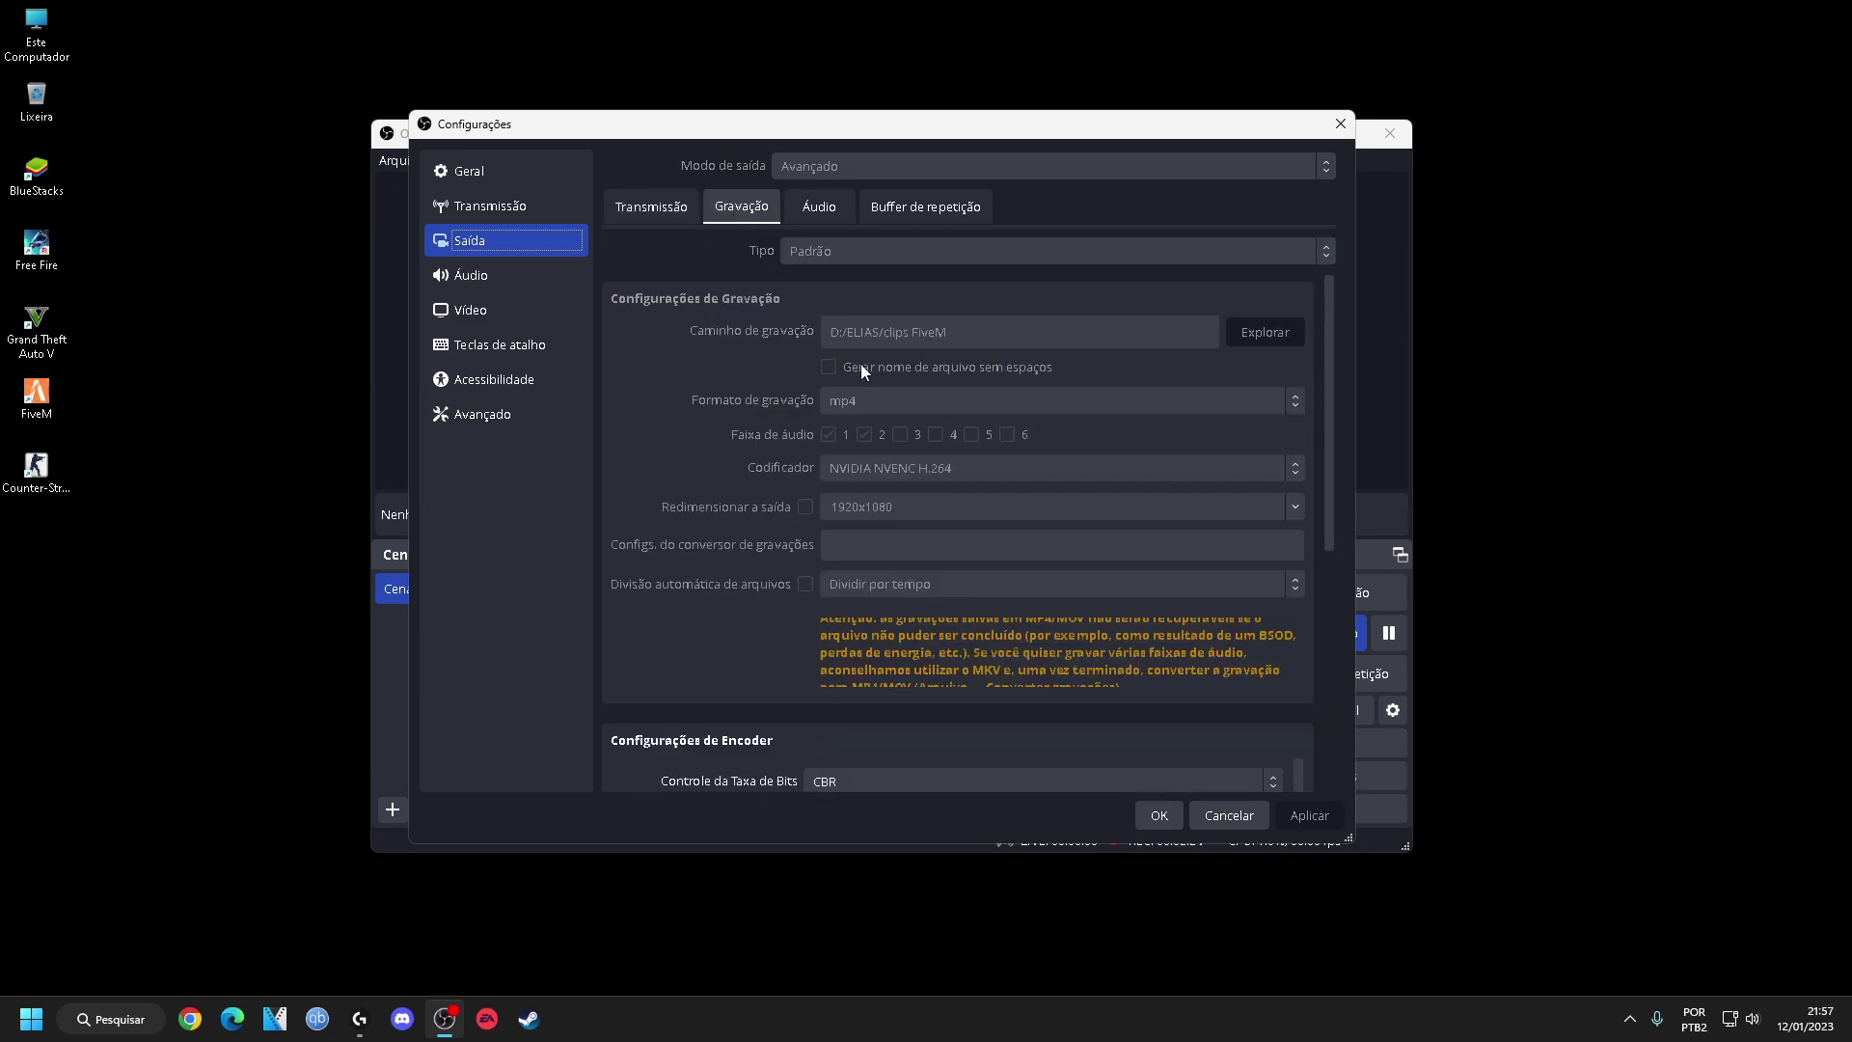
# Examine the recording path, format and codec options and the encoder's bit rate, preset and profile settings
pyautogui.scroll(-1, 782, 338)
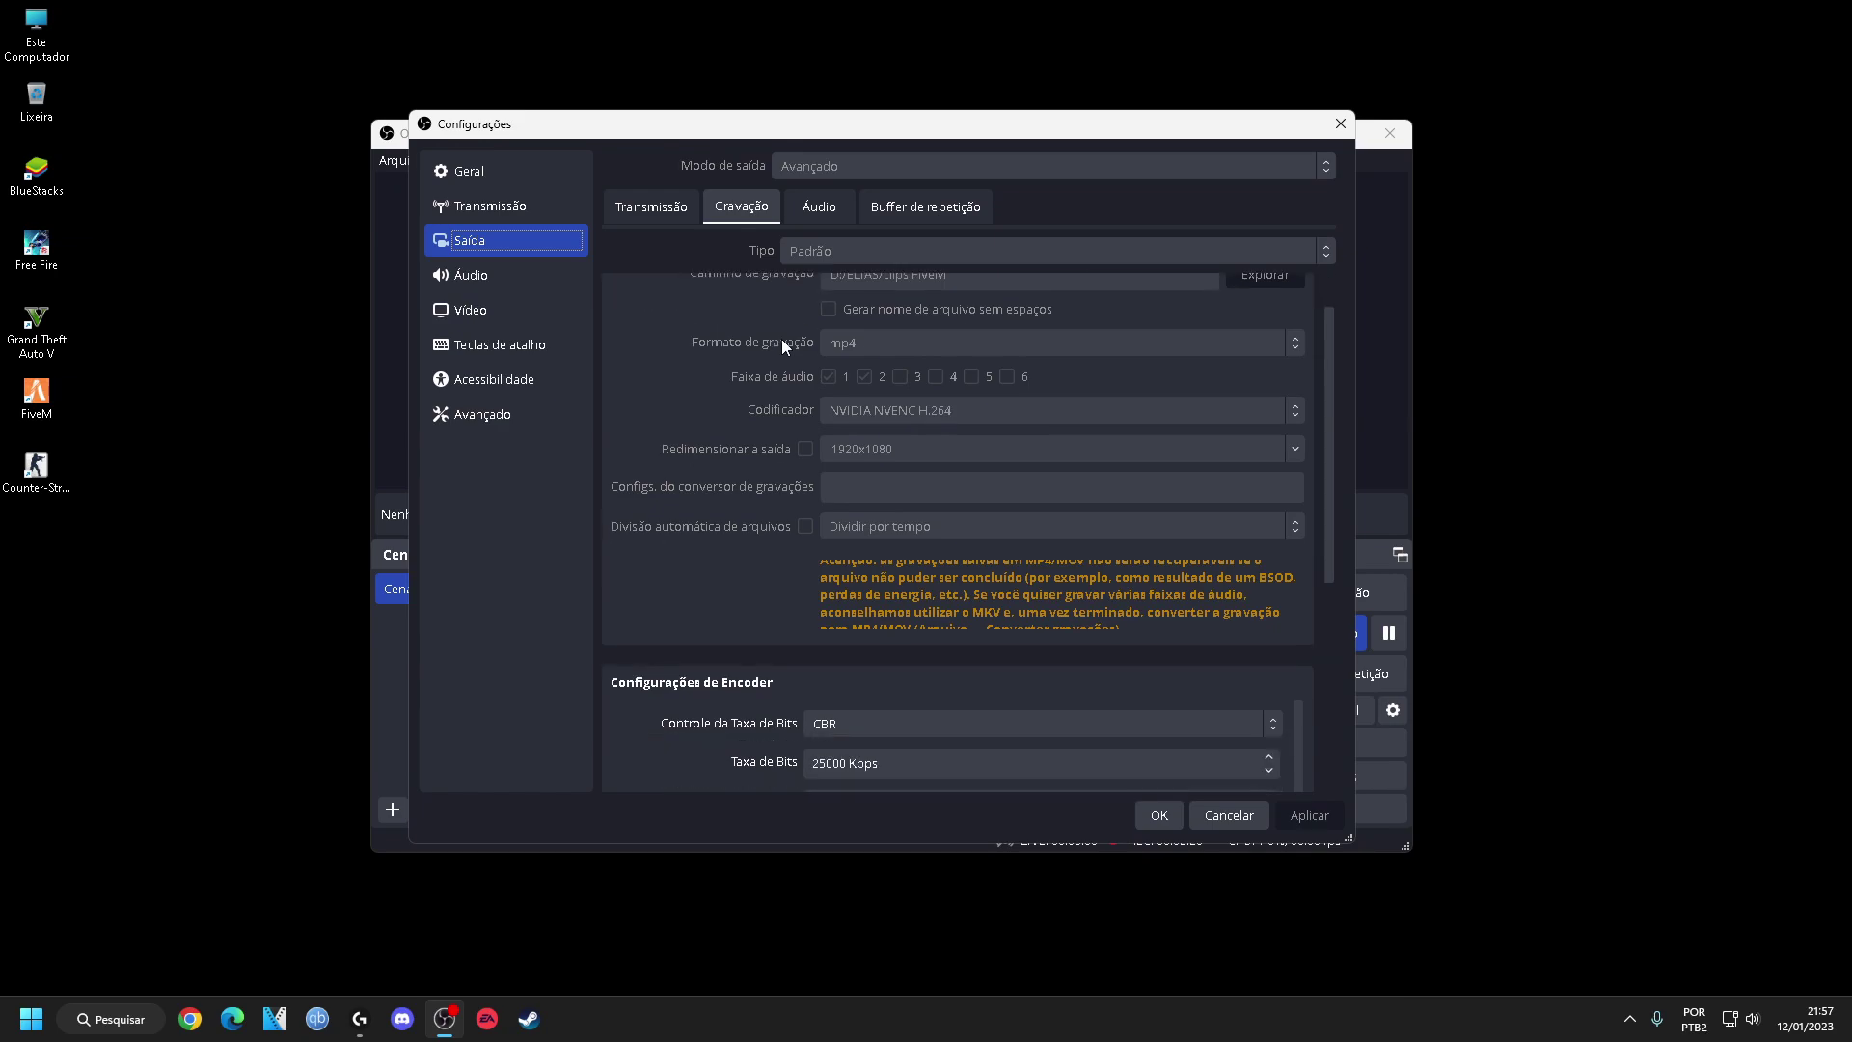
pyautogui.scroll(1, 826, 328)
pyautogui.rightClick(299, 270)
pyautogui.click(273, 298)
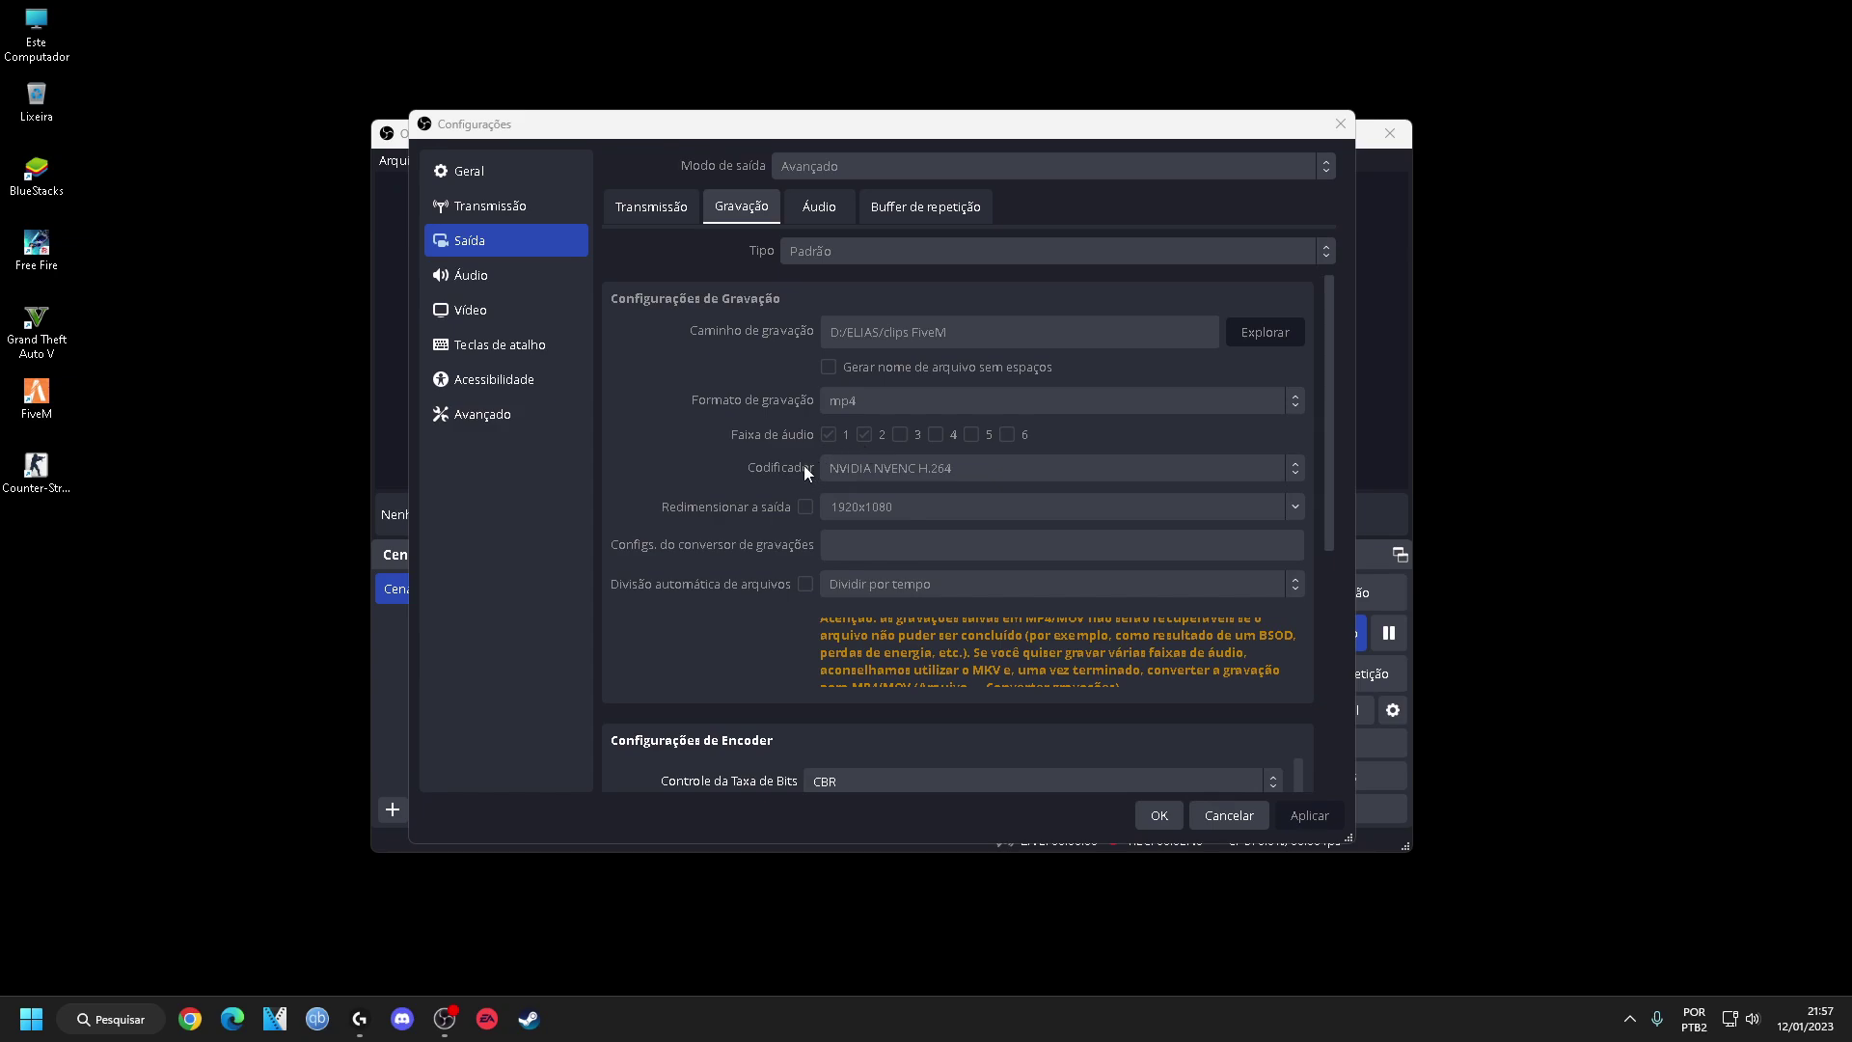
pyautogui.scroll(-1, 809, 444)
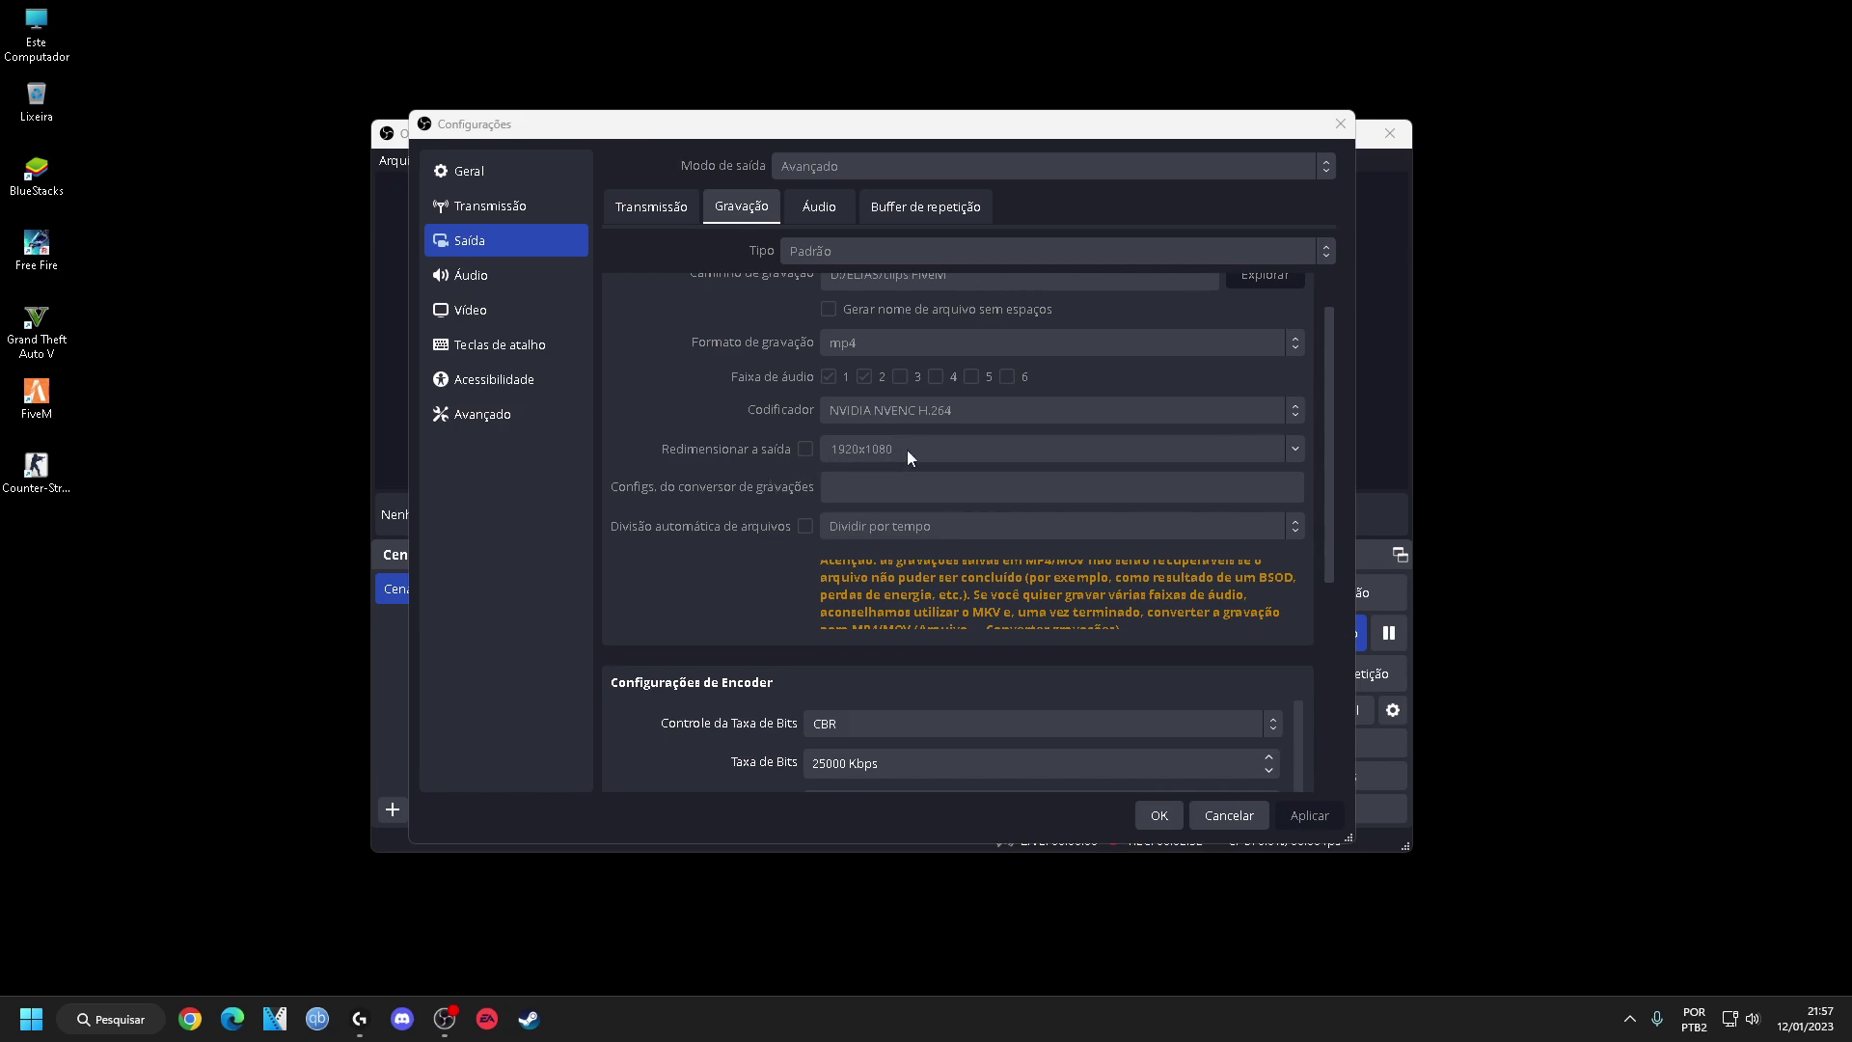
pyautogui.scroll(-2, 907, 449)
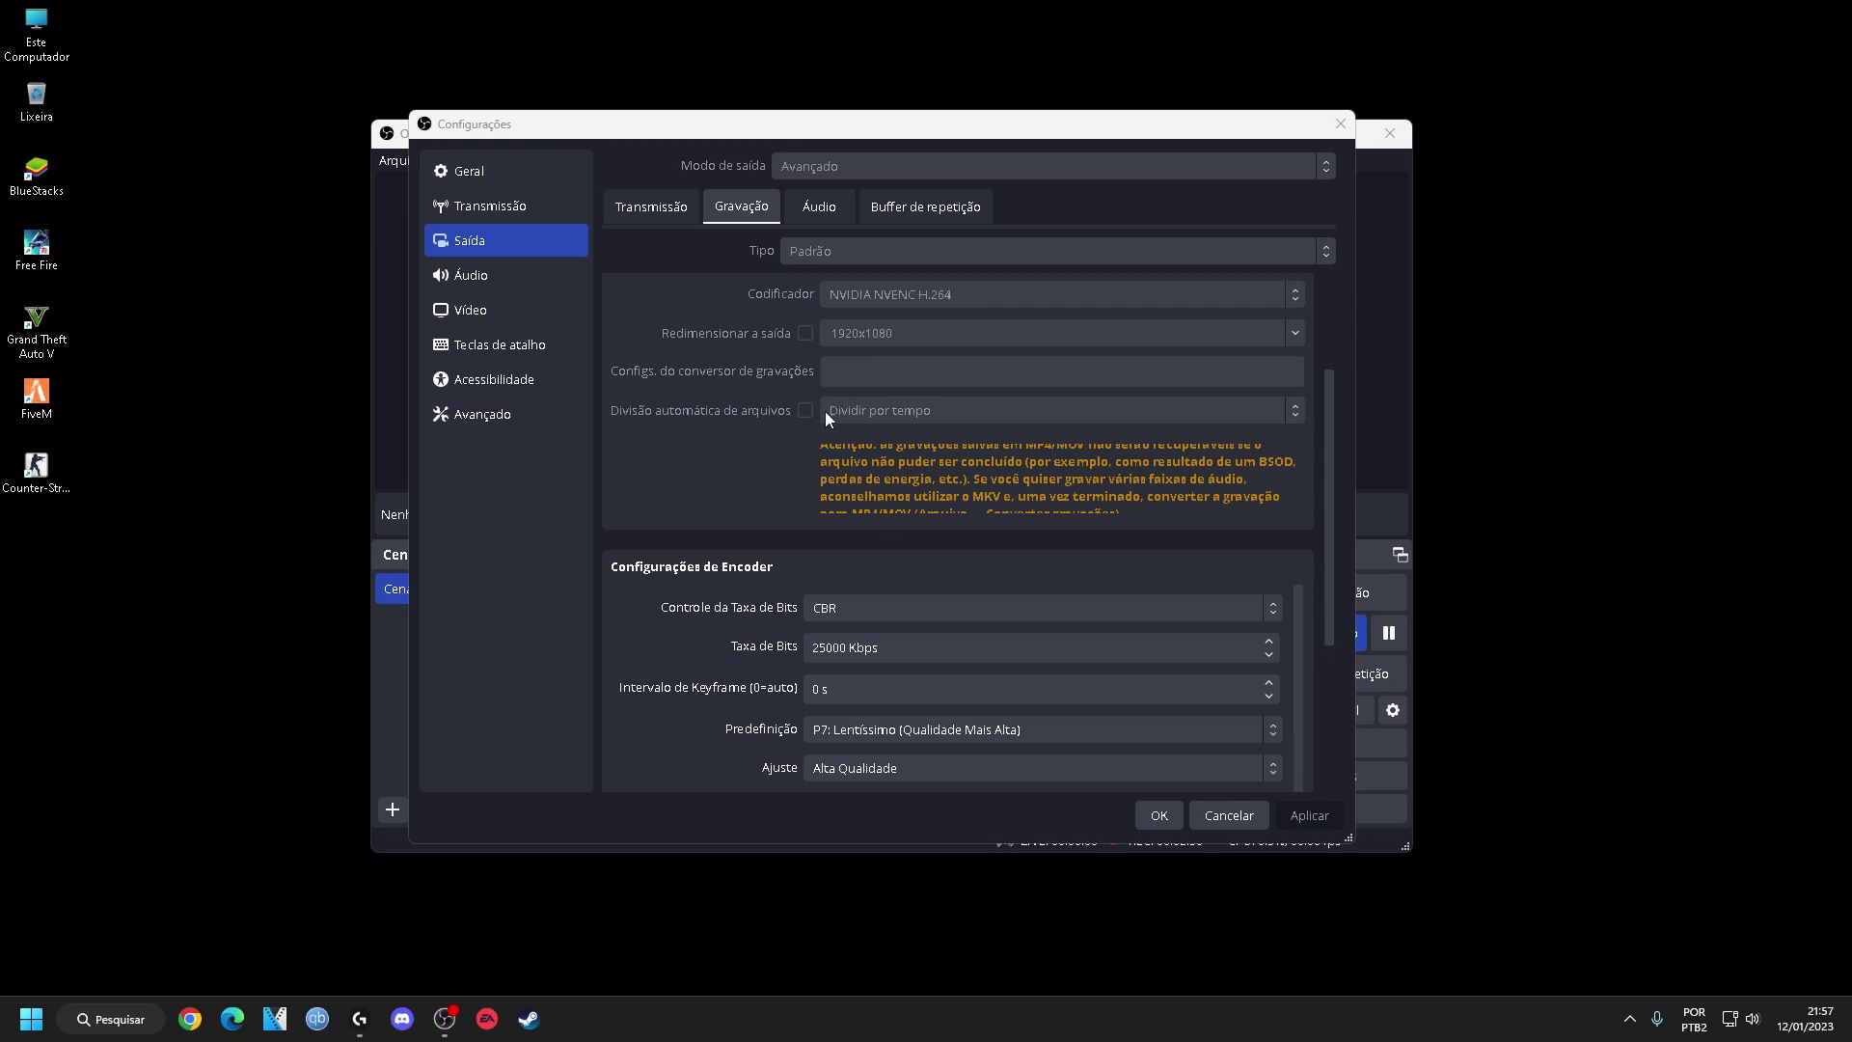
pyautogui.scroll(-4, 825, 411)
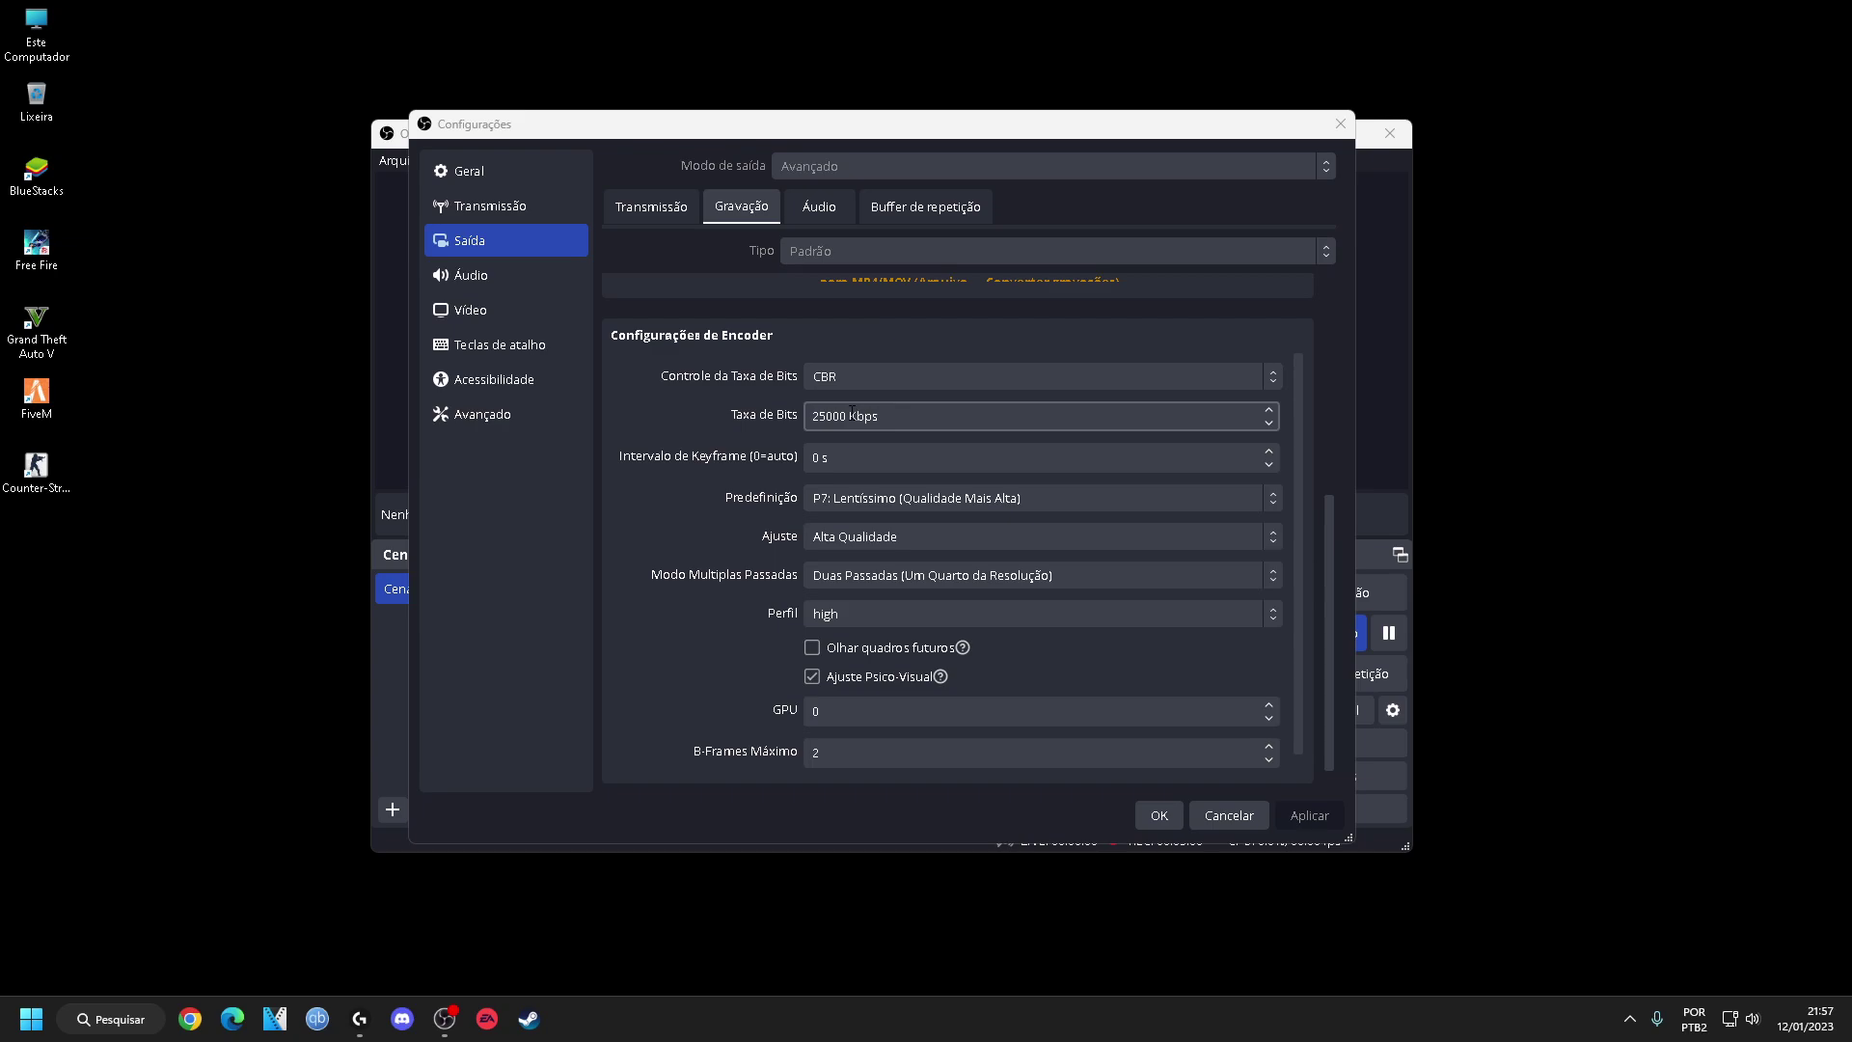
pyautogui.scroll(-1, 841, 448)
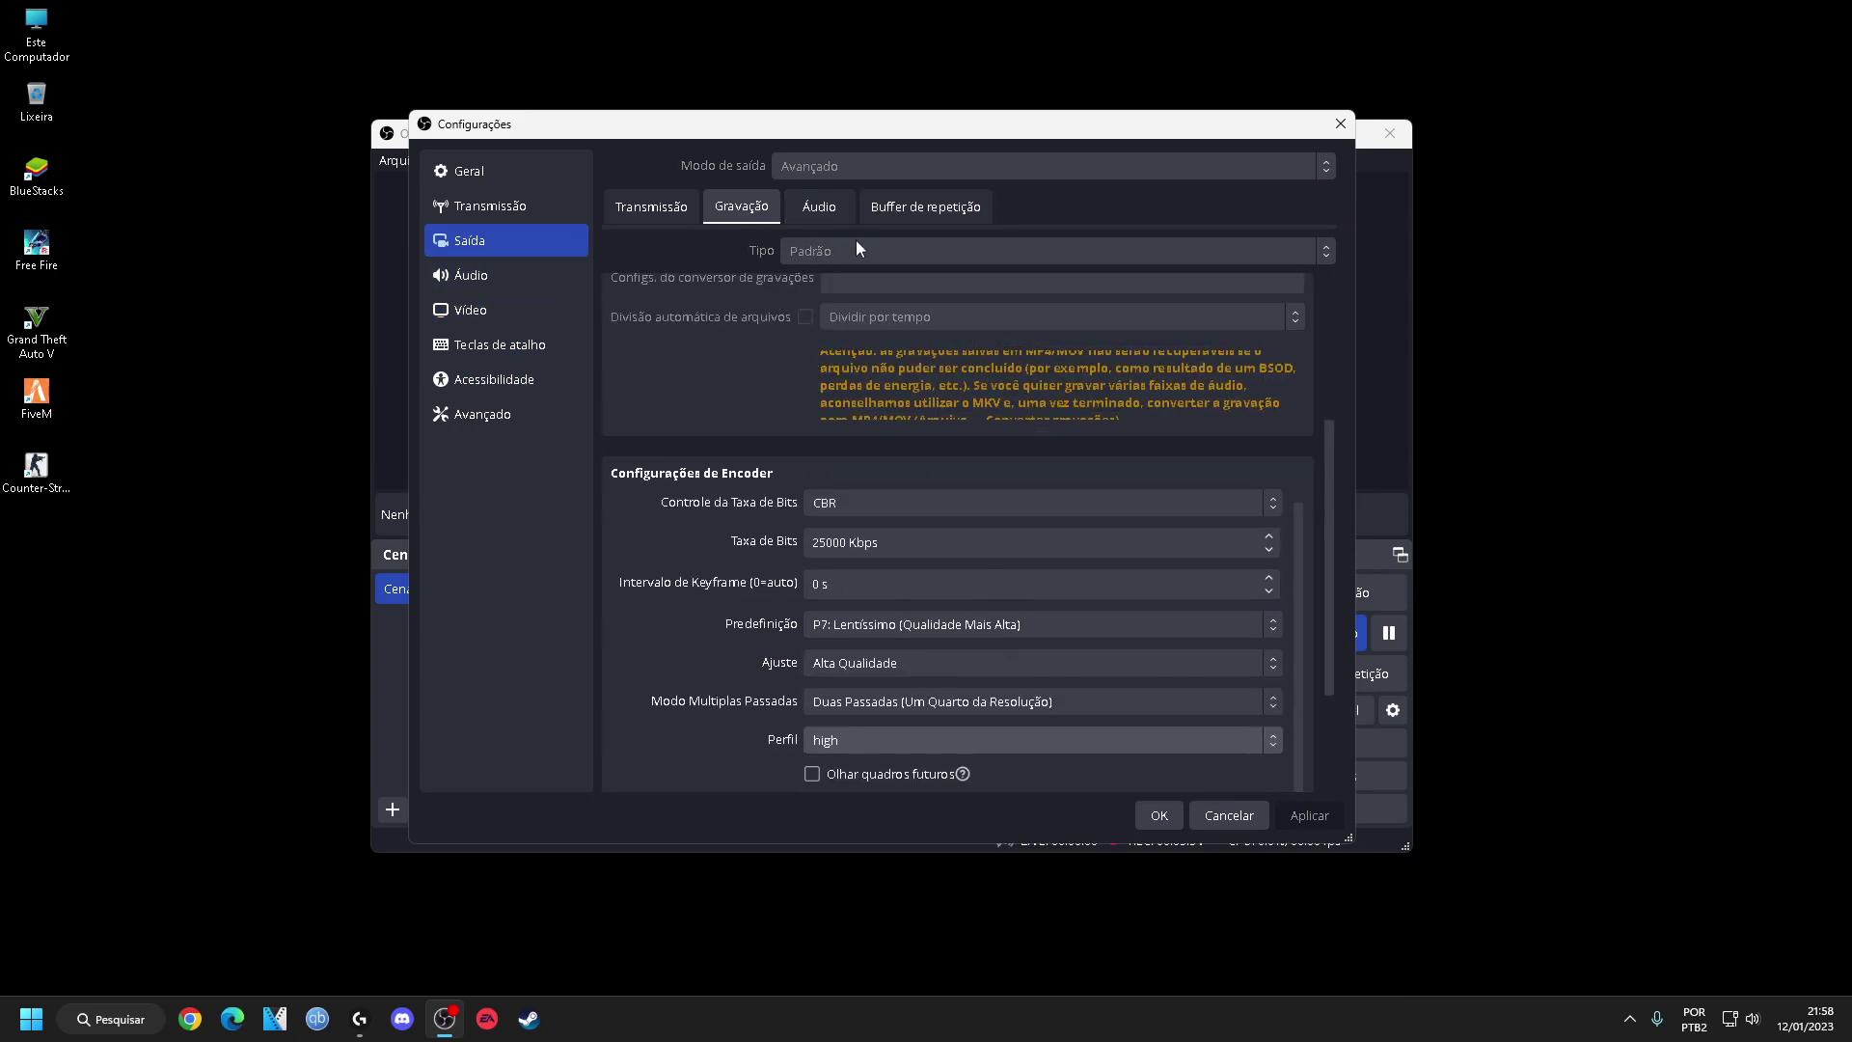
# Display the replay buffer options, turn Ativar buffer de repetição off and on again, and inspect the Tempo máximo do replay value
pyautogui.click(945, 205)
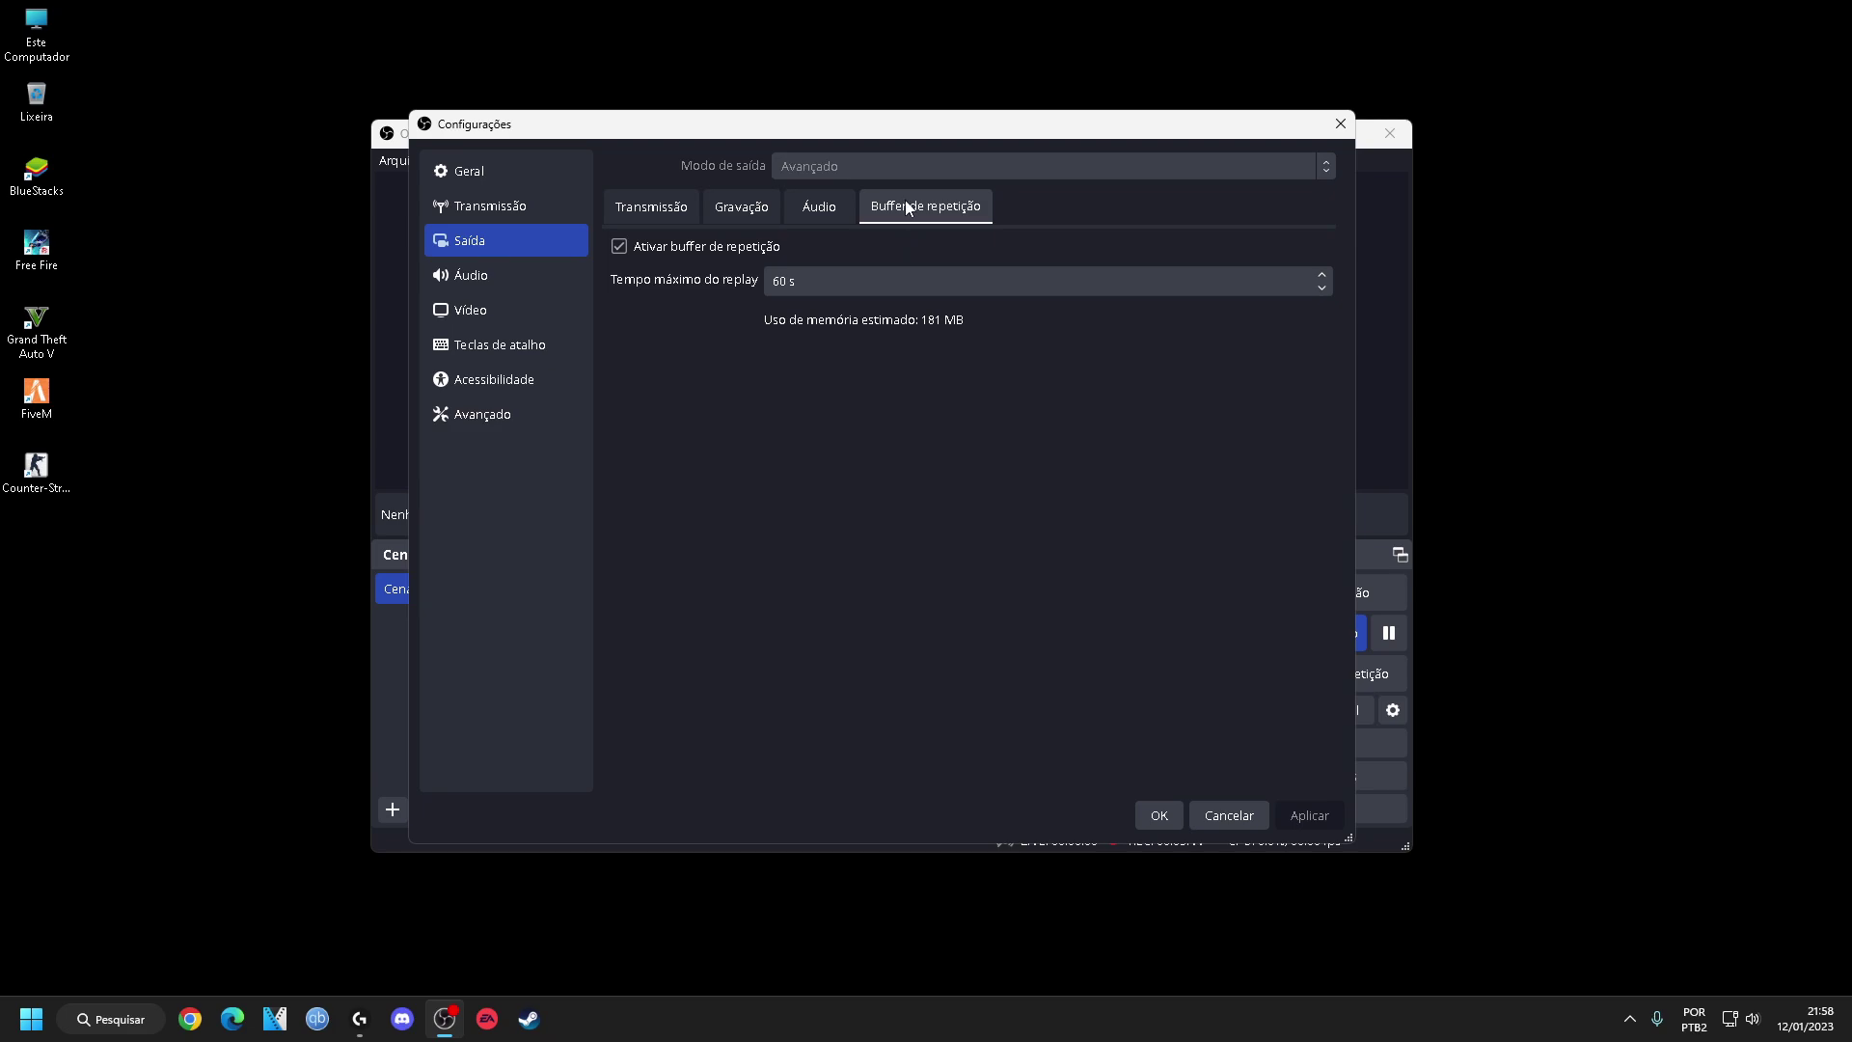
pyautogui.click(620, 248)
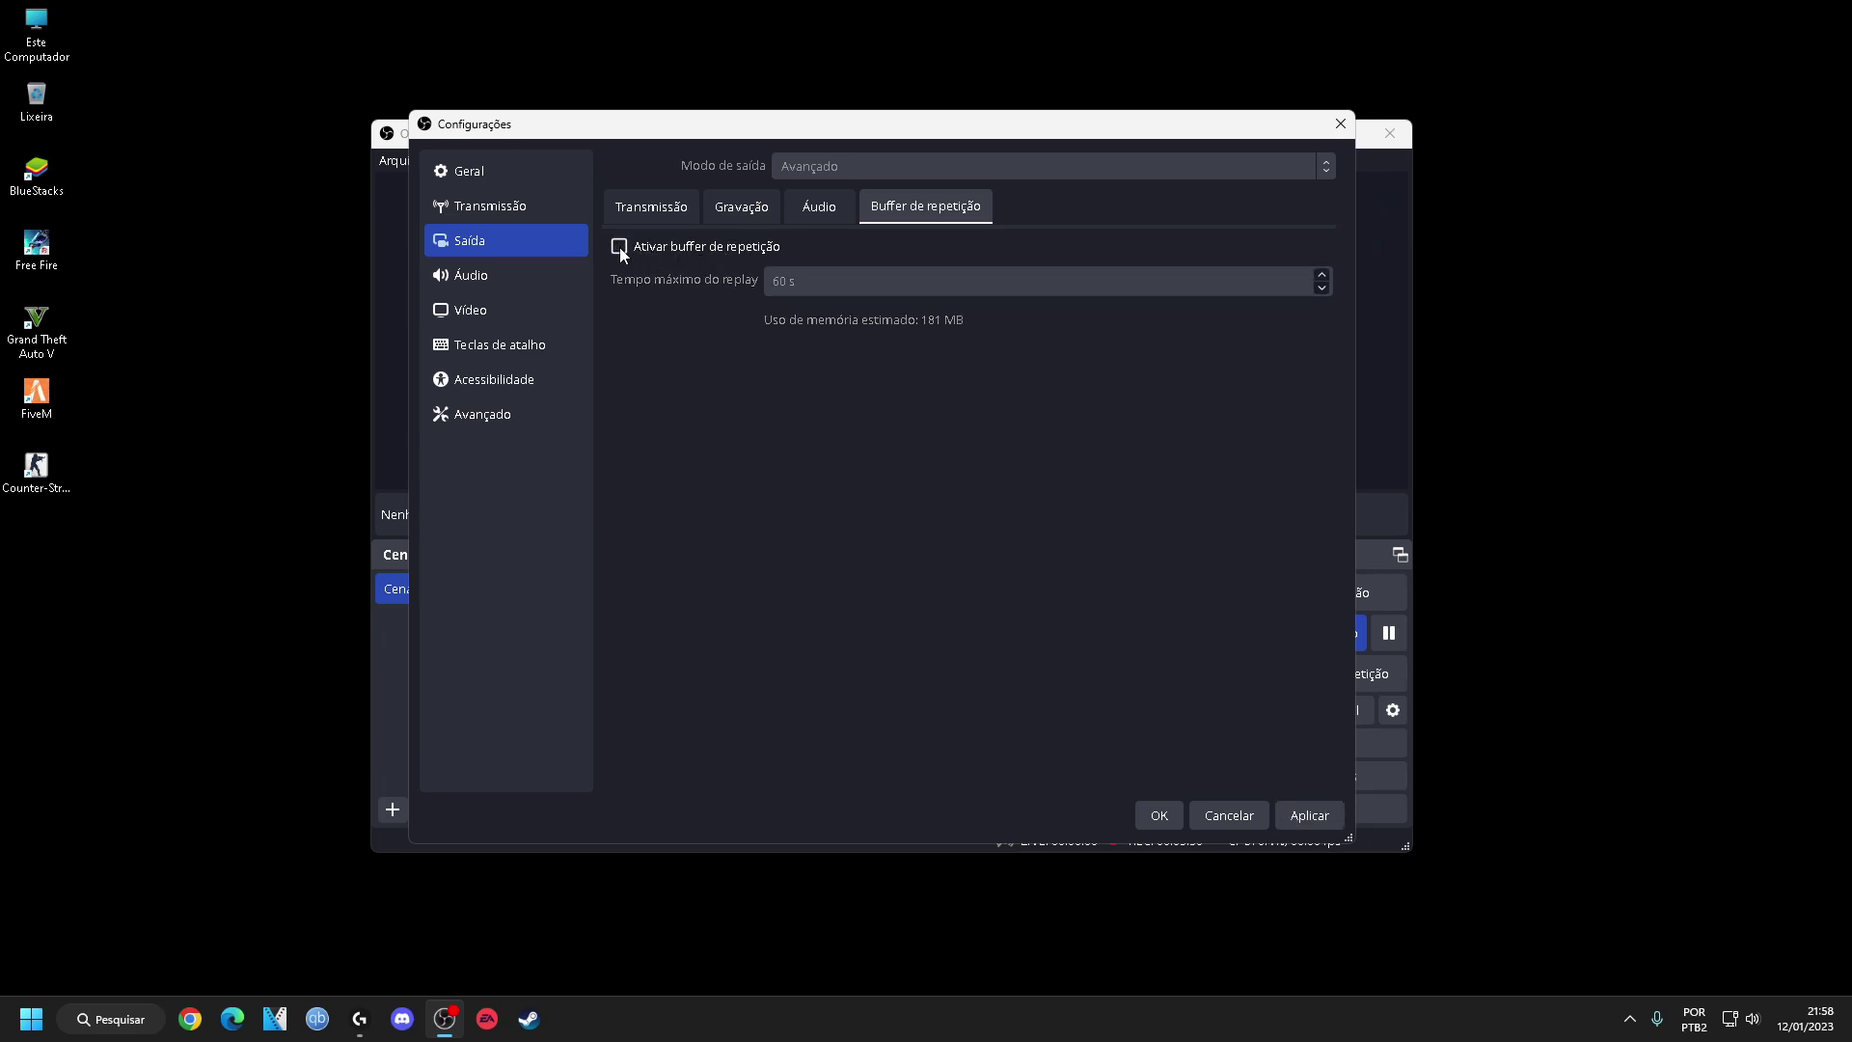
pyautogui.click(620, 249)
pyautogui.click(886, 283)
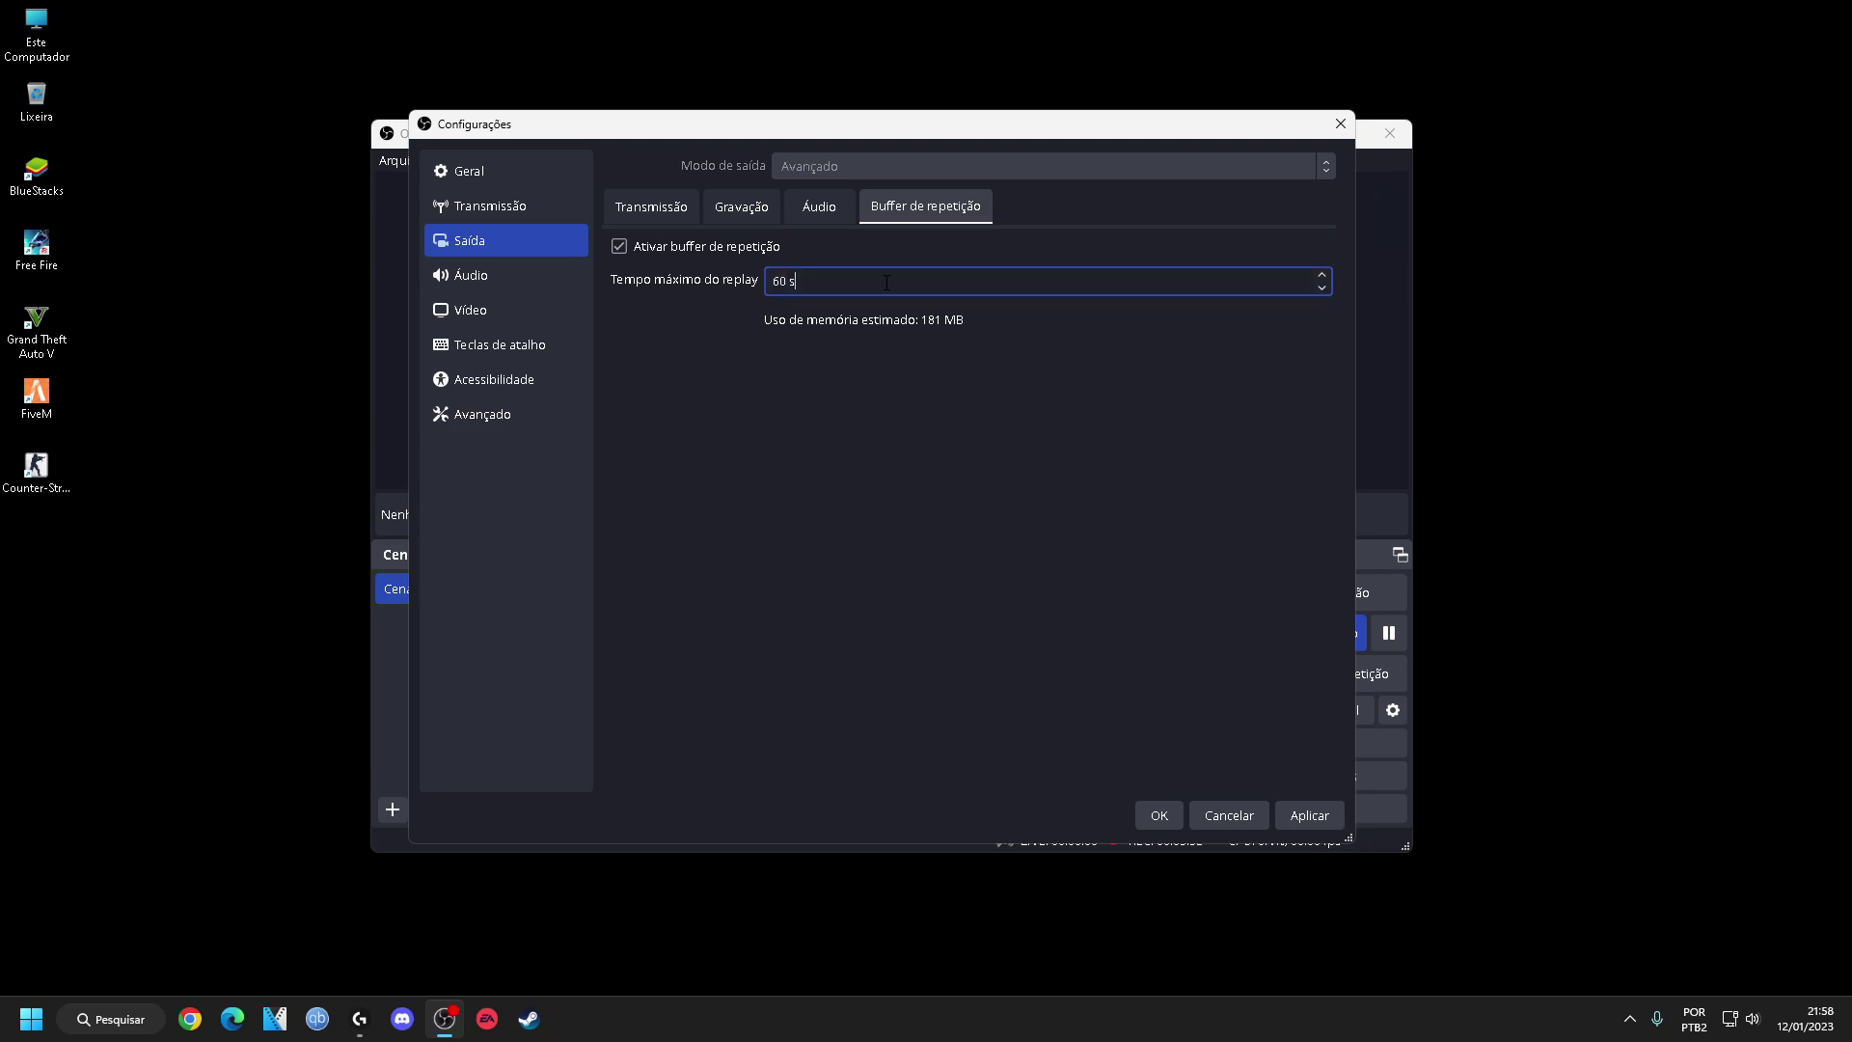
pyautogui.click(865, 283)
pyautogui.moveTo(841, 284); pyautogui.dragTo(724, 282)
pyautogui.click(911, 287)
pyautogui.moveTo(867, 285); pyautogui.dragTo(774, 281)
pyautogui.click(874, 281)
pyautogui.click(842, 282)
# Open the hotkey settings and locate the Salvar replay shortcut in the Buffer de repetição section
pyautogui.click(529, 345)
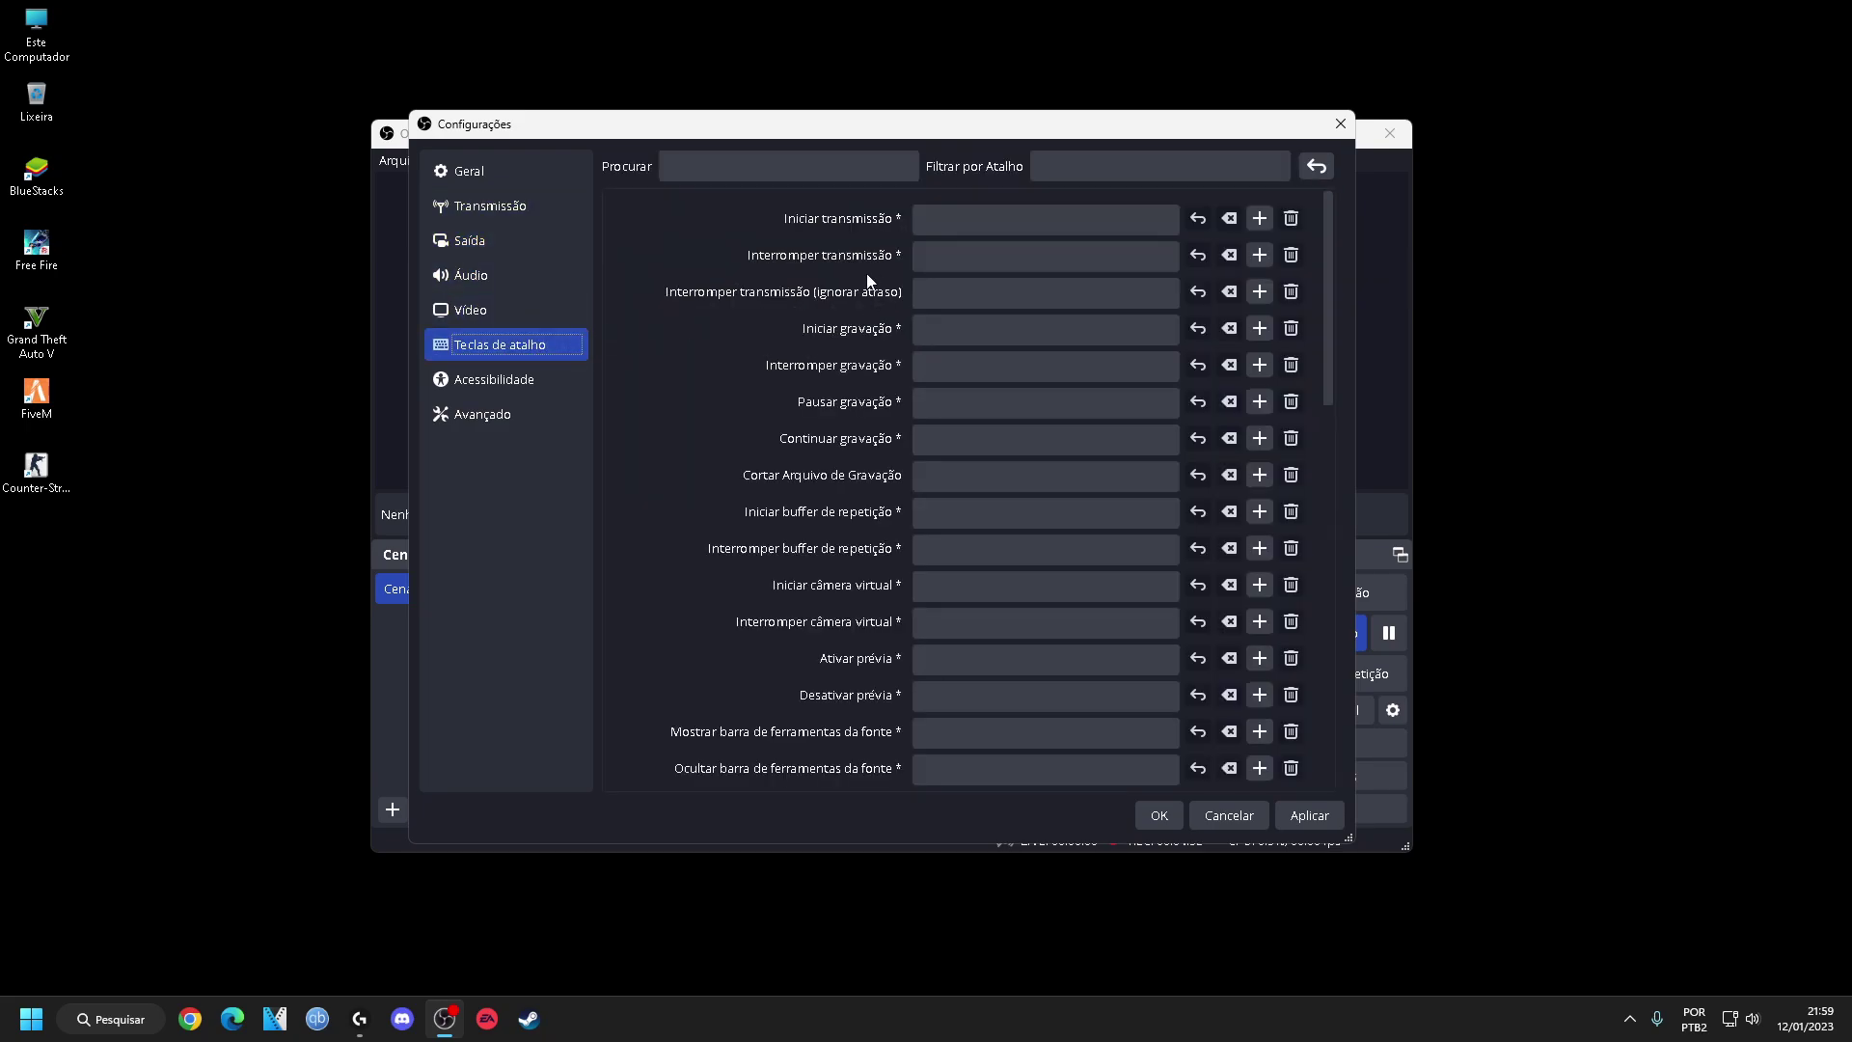
pyautogui.scroll(-6, 857, 289)
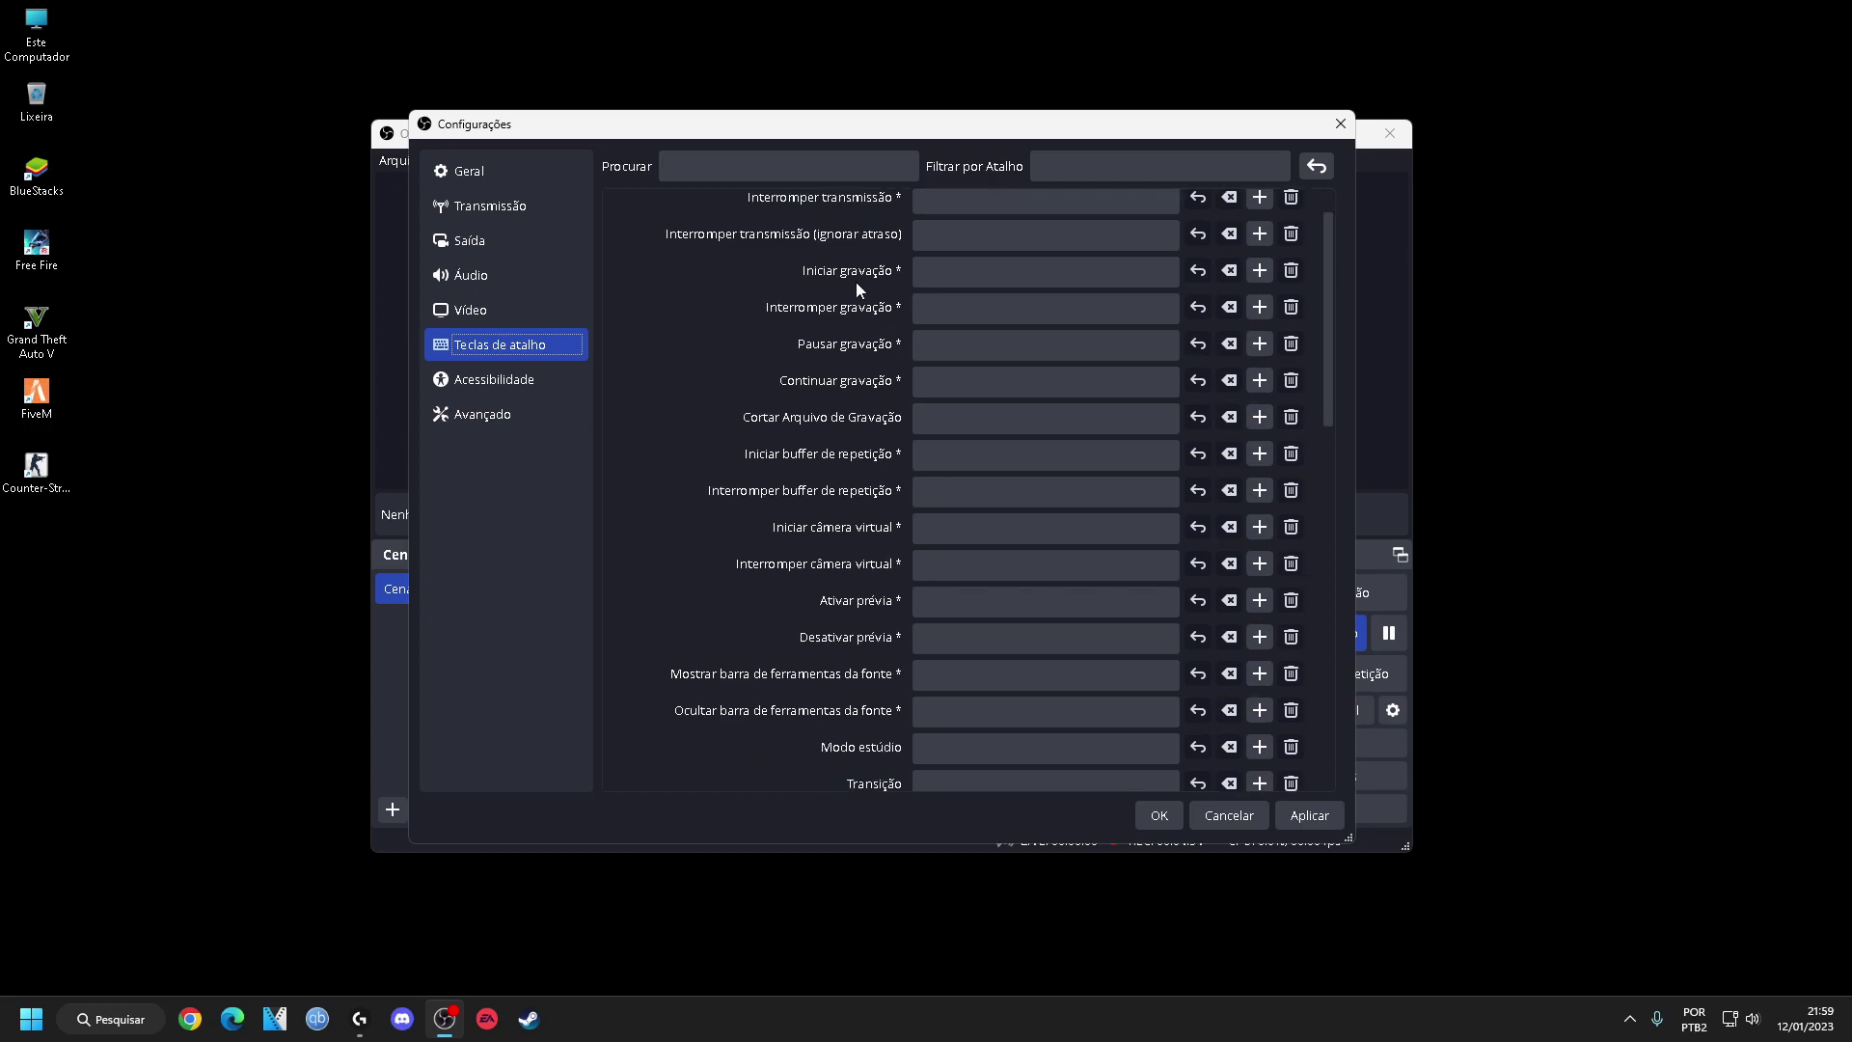
pyautogui.scroll(-6, 854, 282)
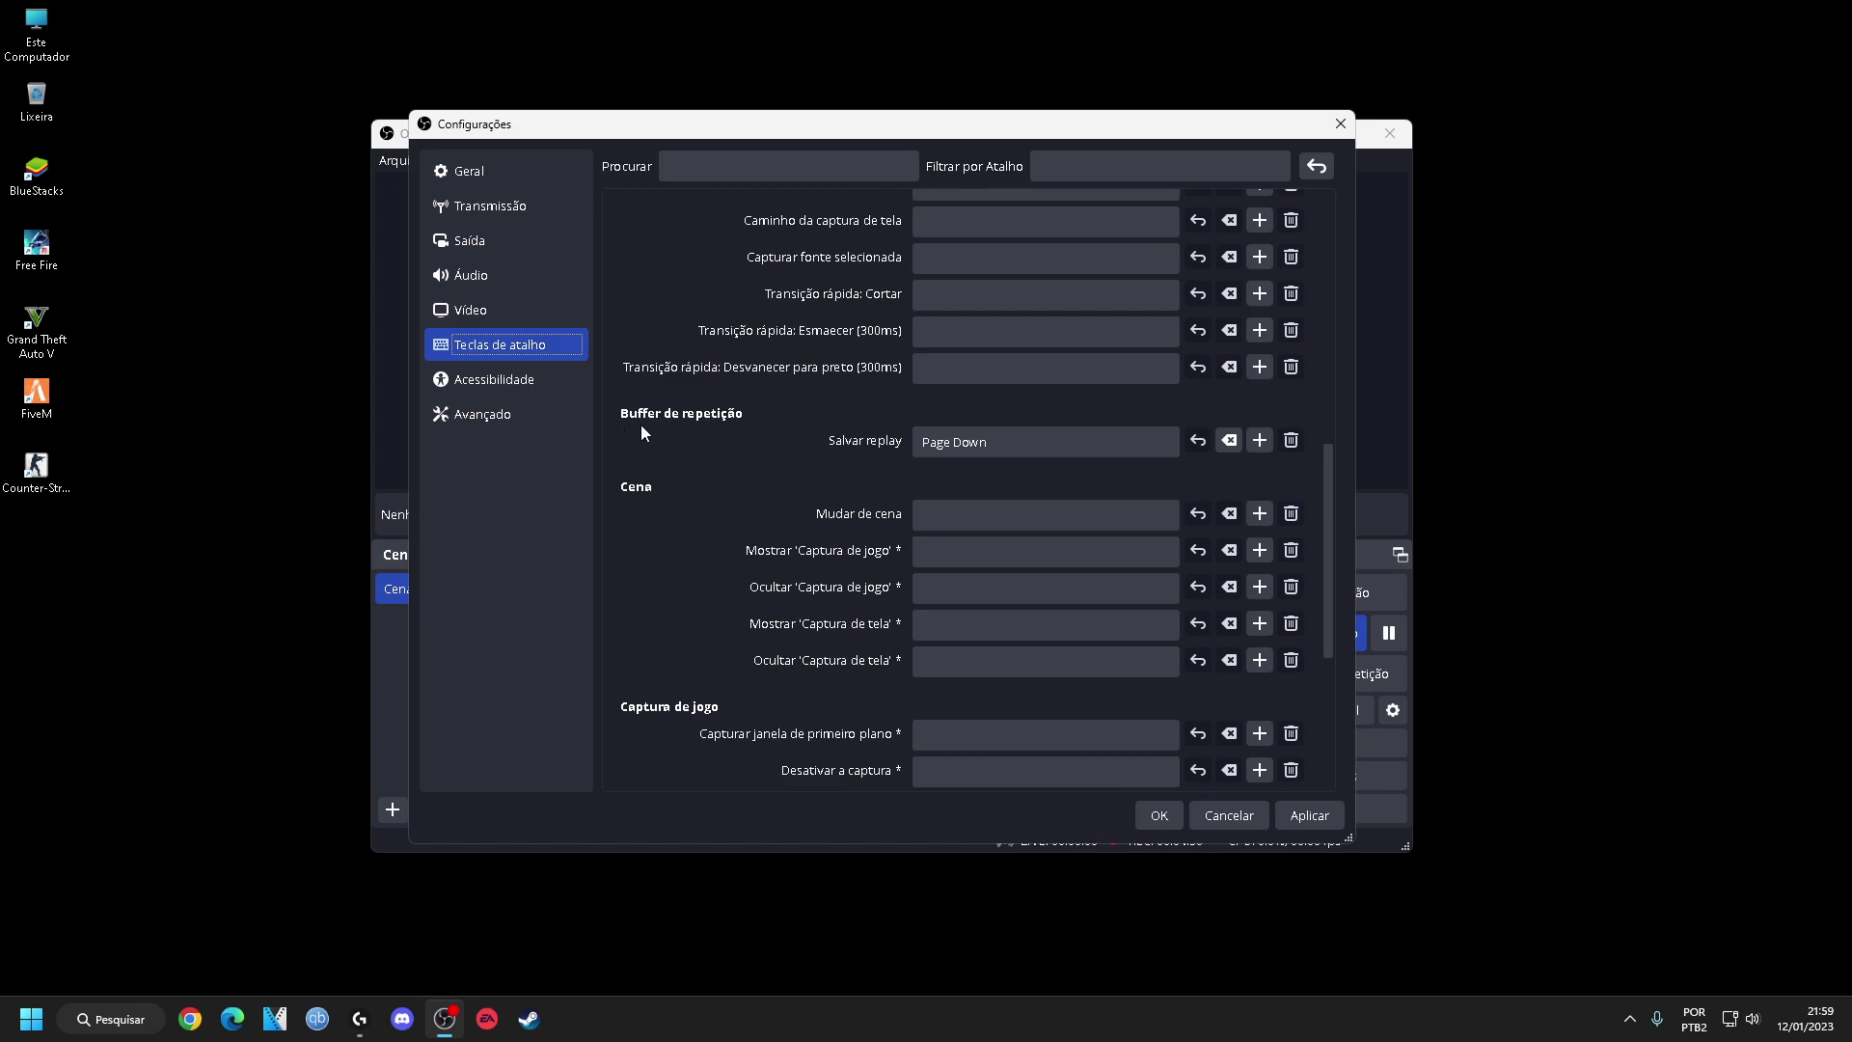
pyautogui.click(725, 420)
# Set the Salvar replay hotkey to F9
pyautogui.click(996, 441)
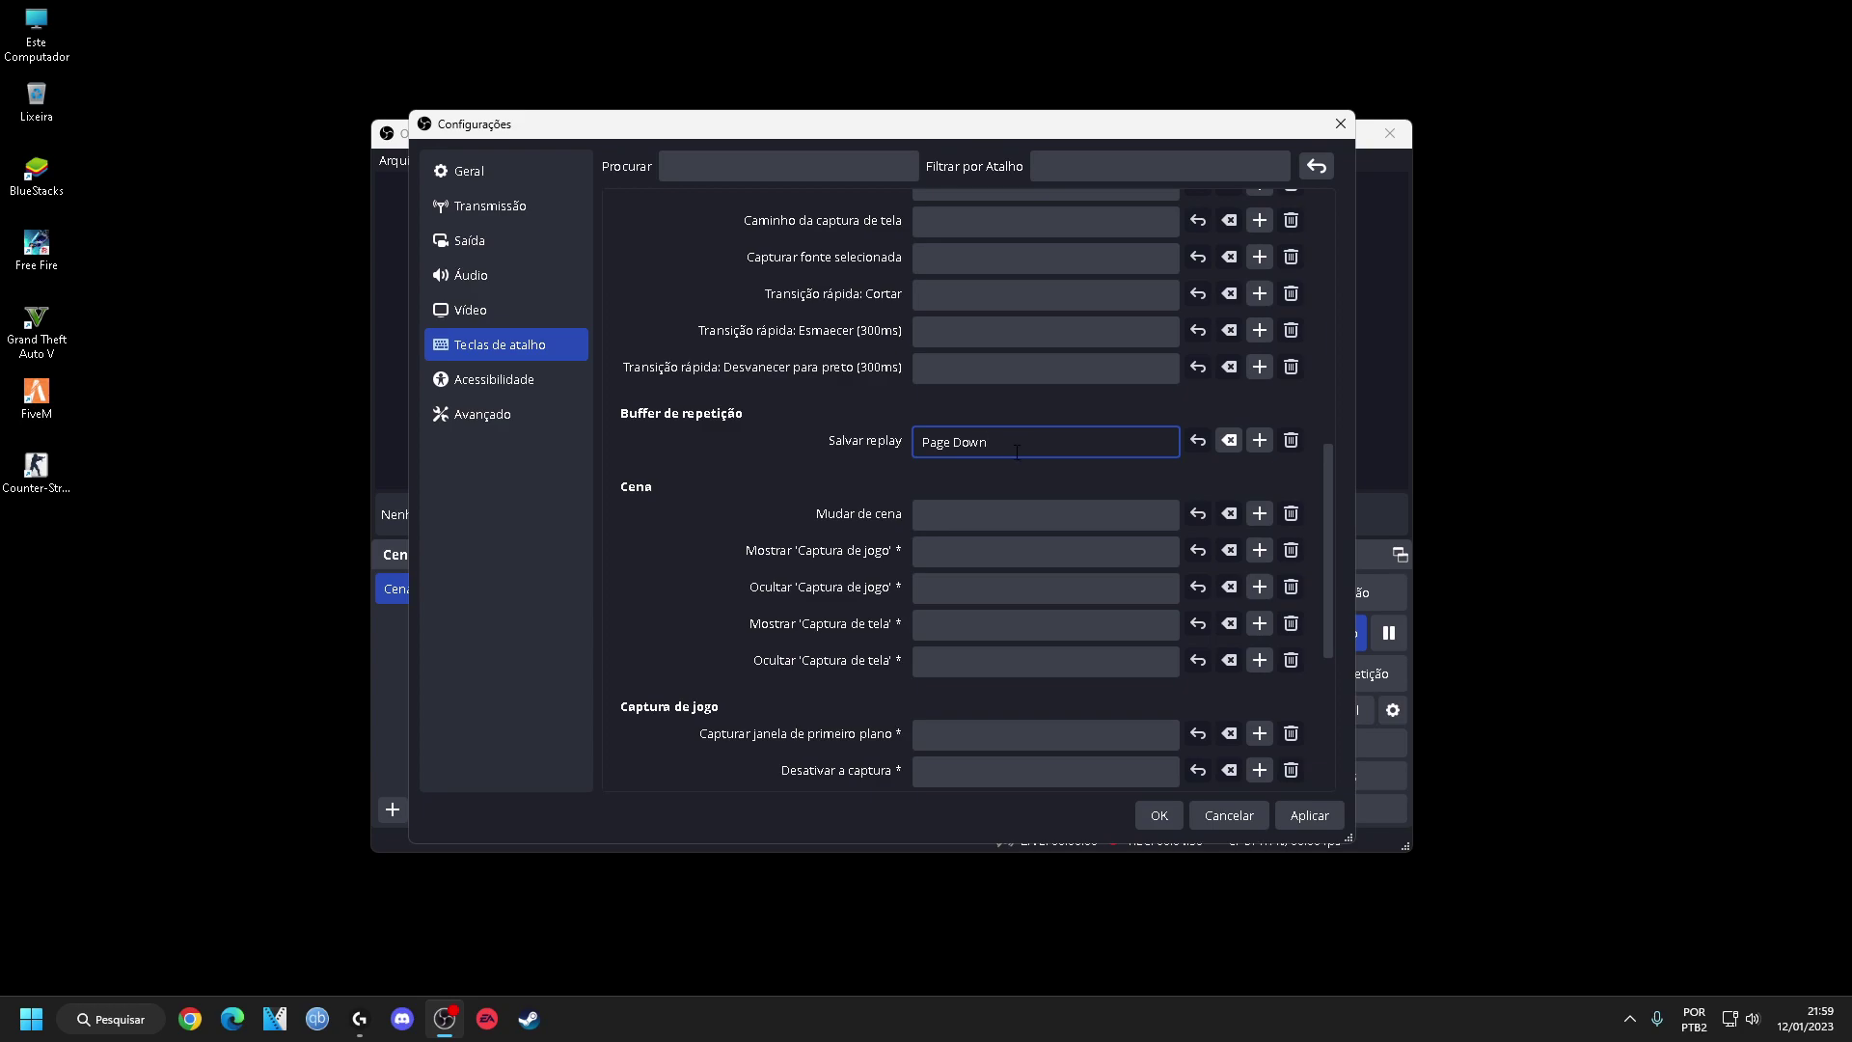
pyautogui.press('a')
pyautogui.press('BackSpace')
pyautogui.press('F9')
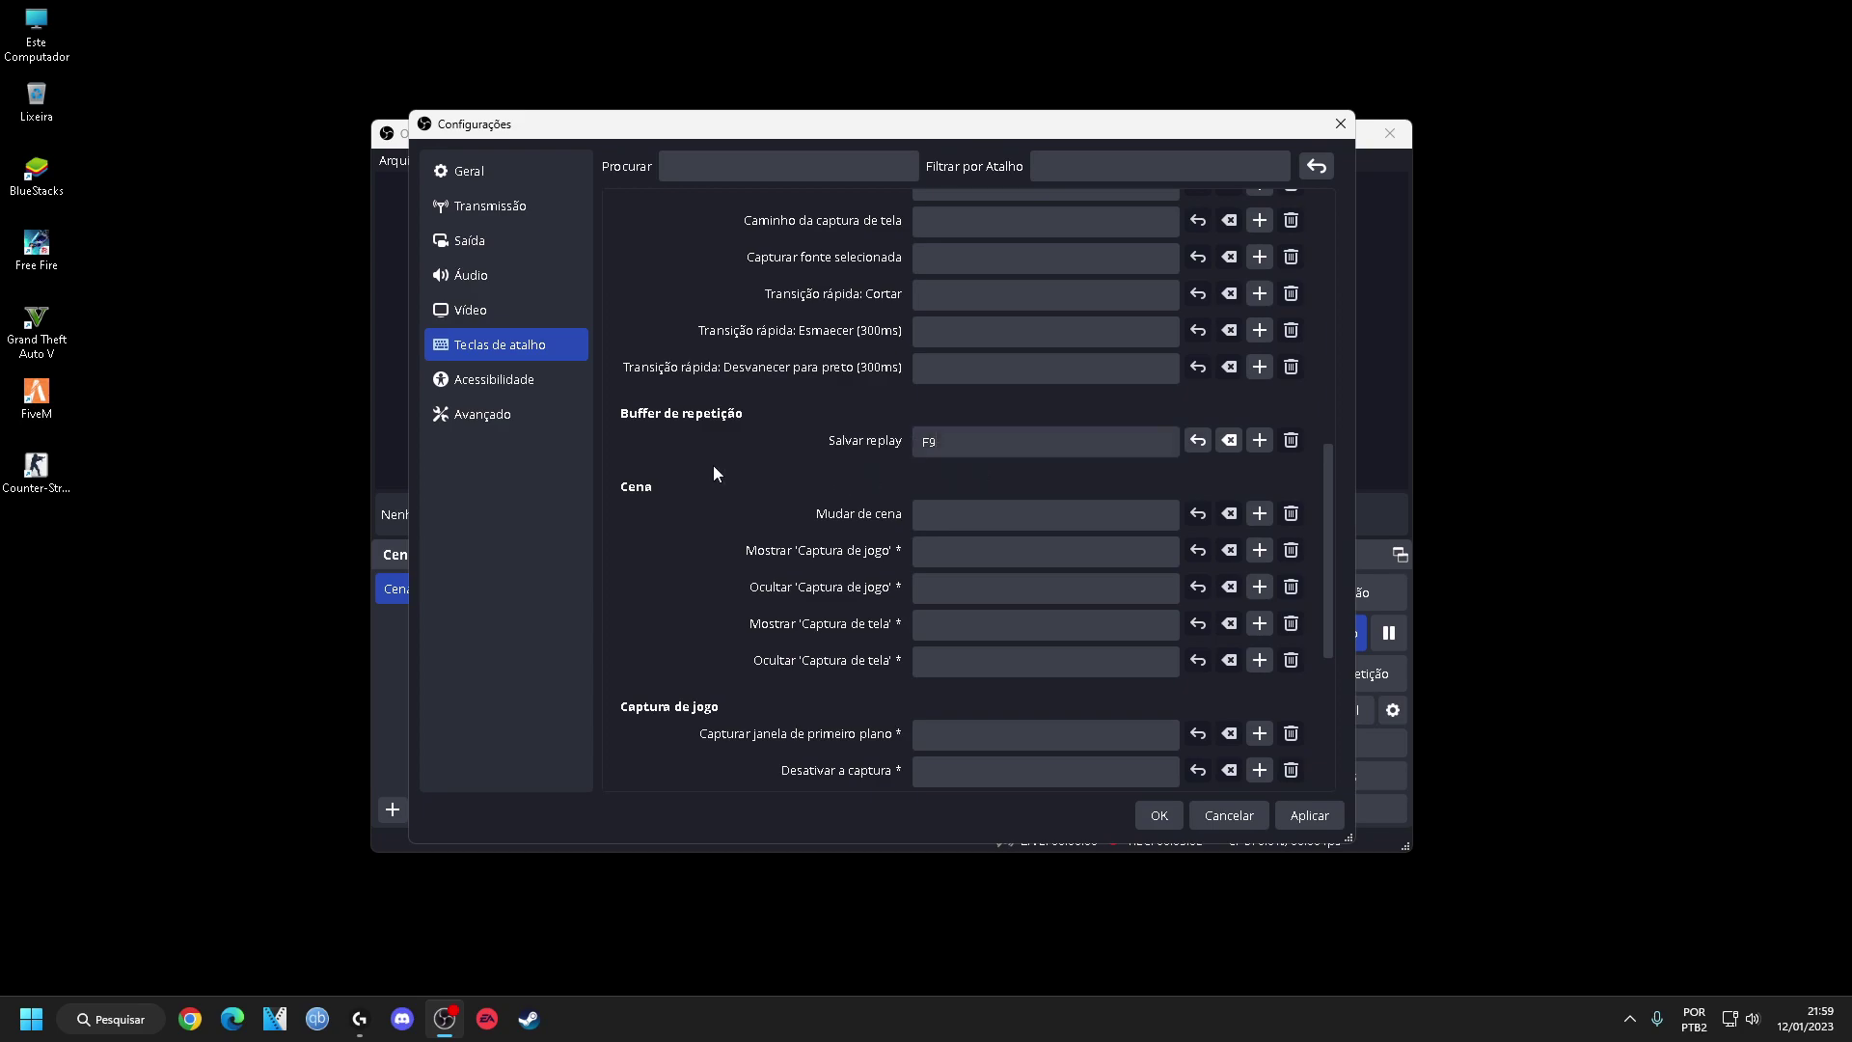
# Set the Salvar replay hotkey to Page Down, glance at the advanced settings, and accept the configuration
pyautogui.click(922, 446)
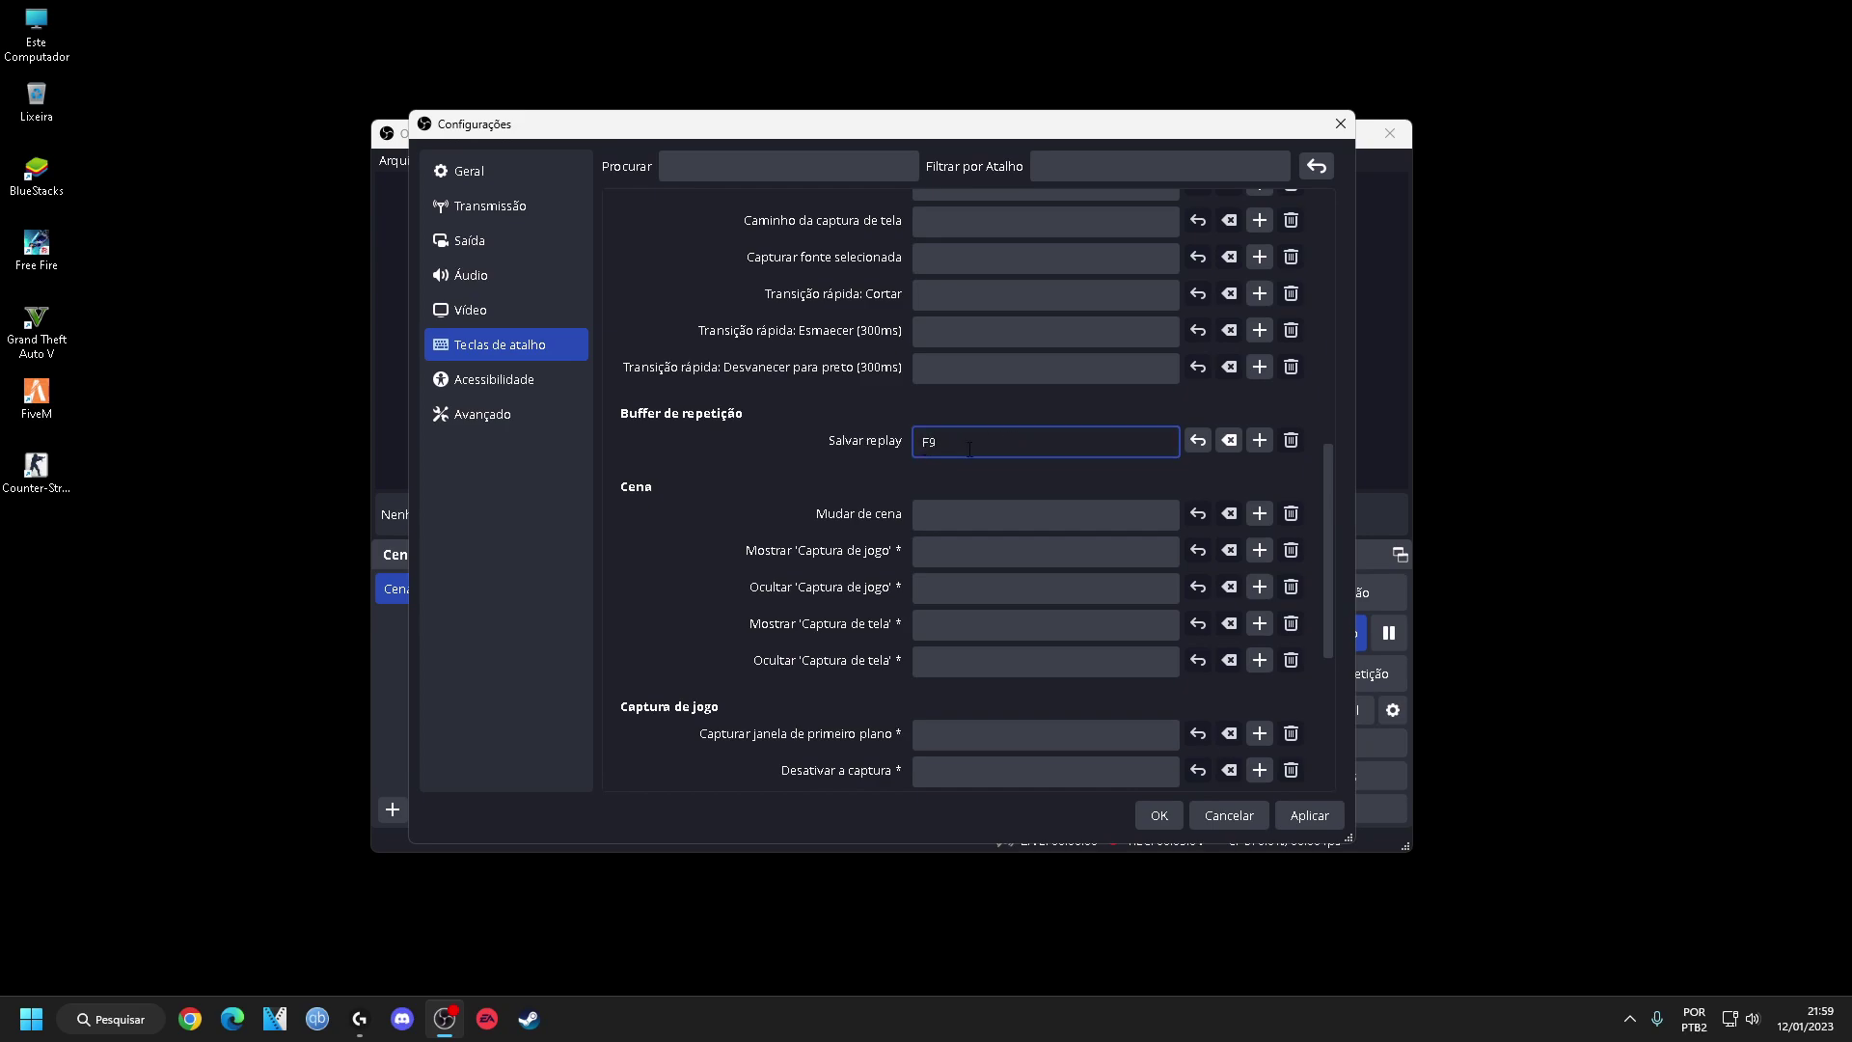
pyautogui.press('pagedown')
pyautogui.click(465, 416)
pyautogui.scroll(-10, 849, 280)
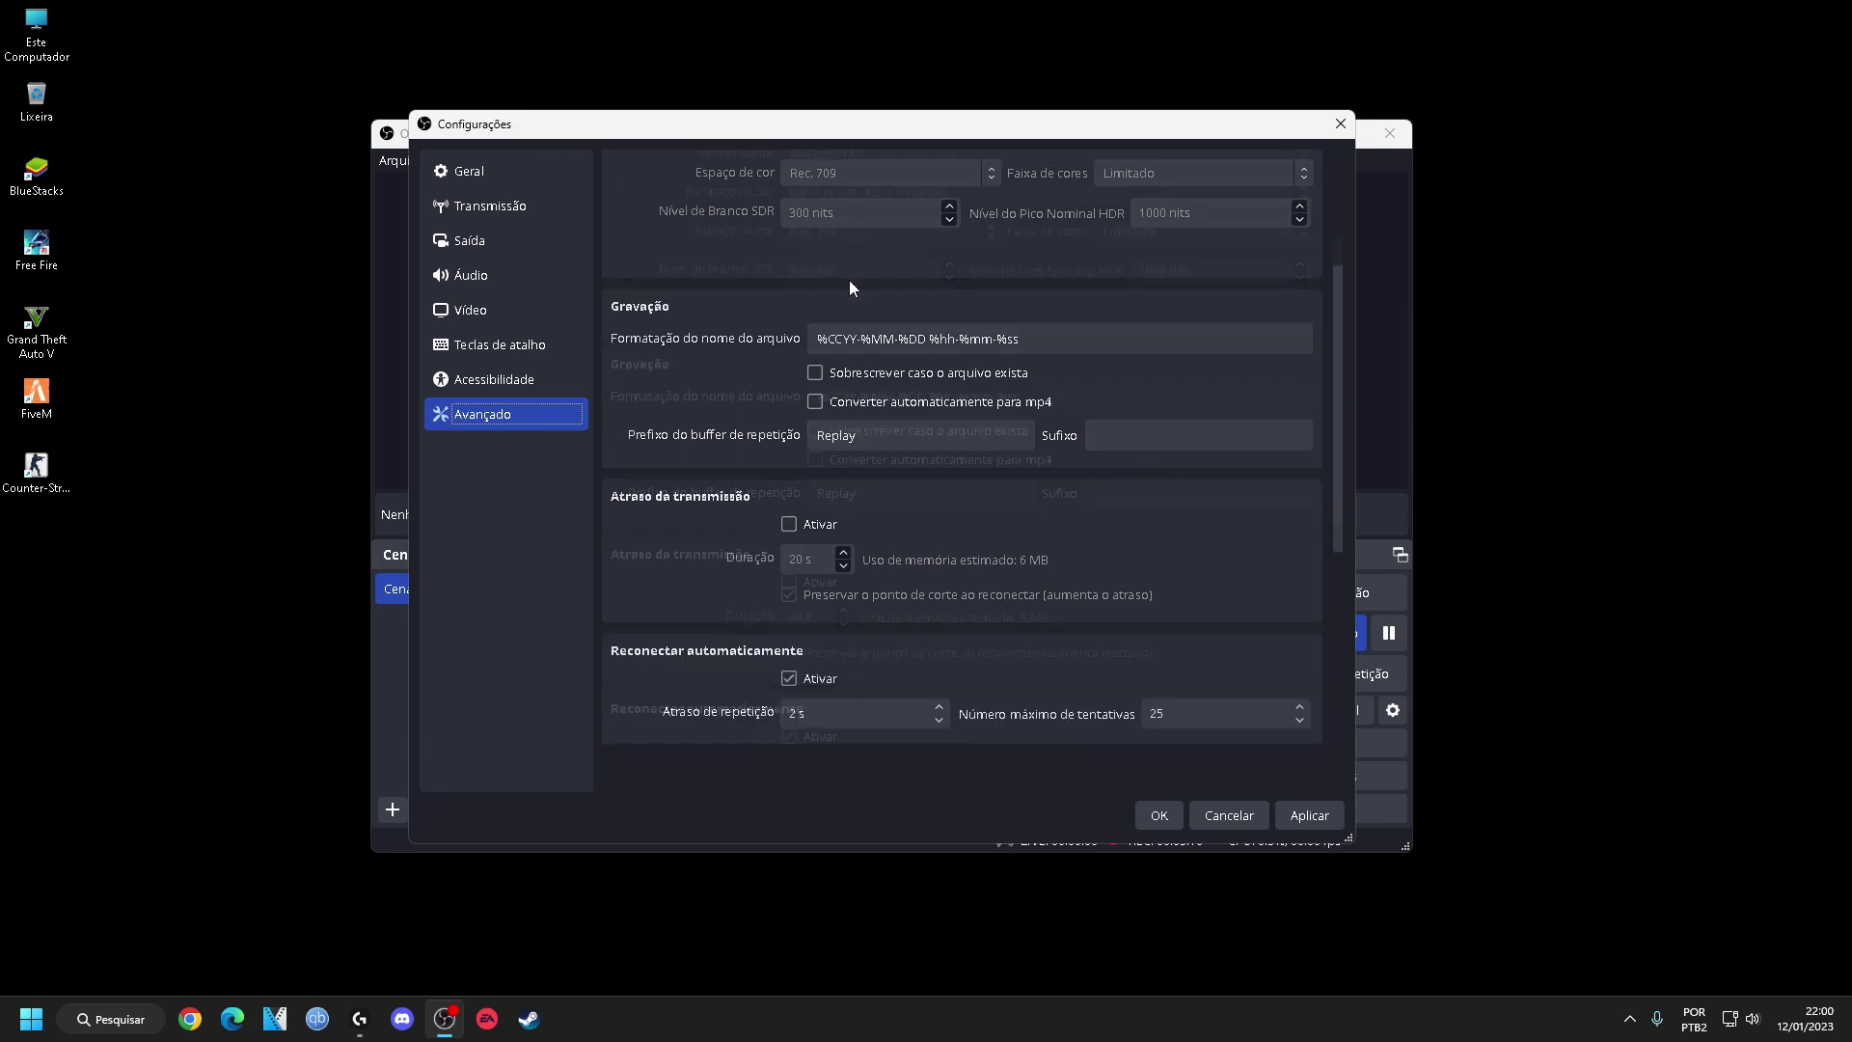
pyautogui.click(500, 344)
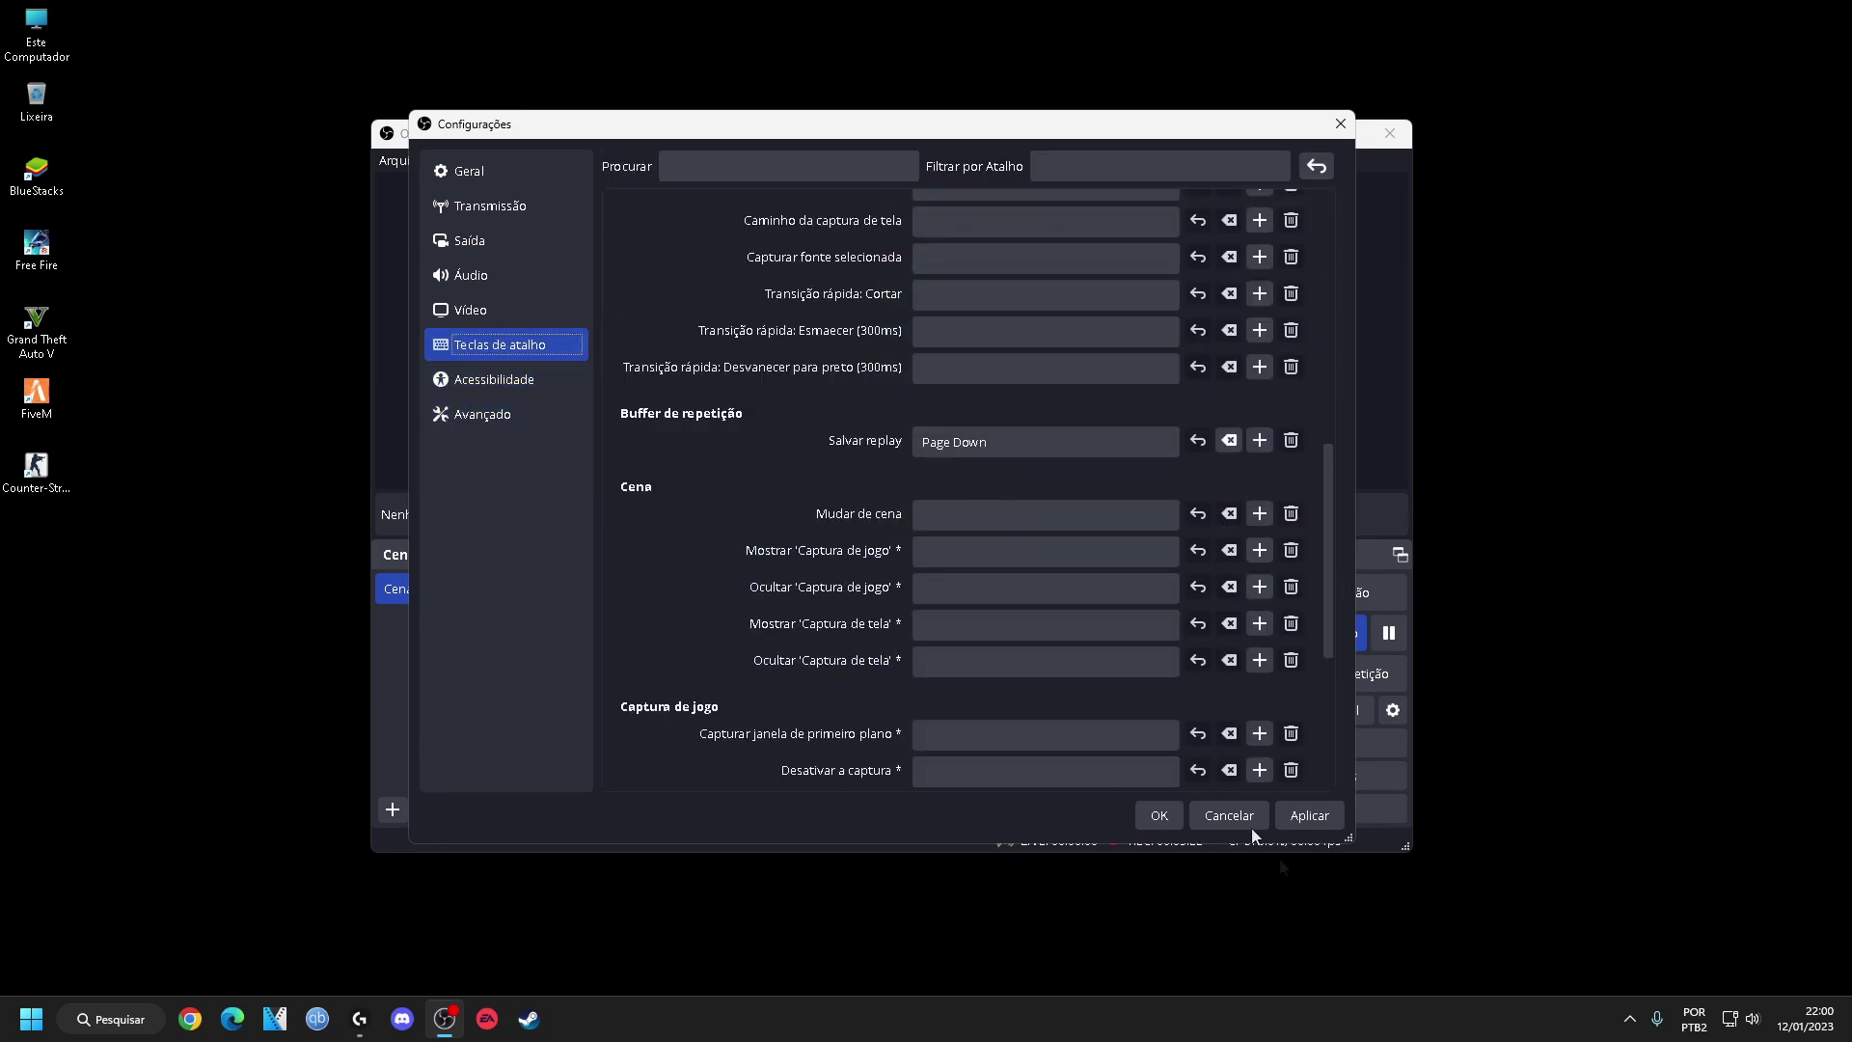
pyautogui.click(1159, 815)
# Start the replay buffer and refresh the desktop
pyautogui.rightClick(209, 385)
pyautogui.press('Escape')
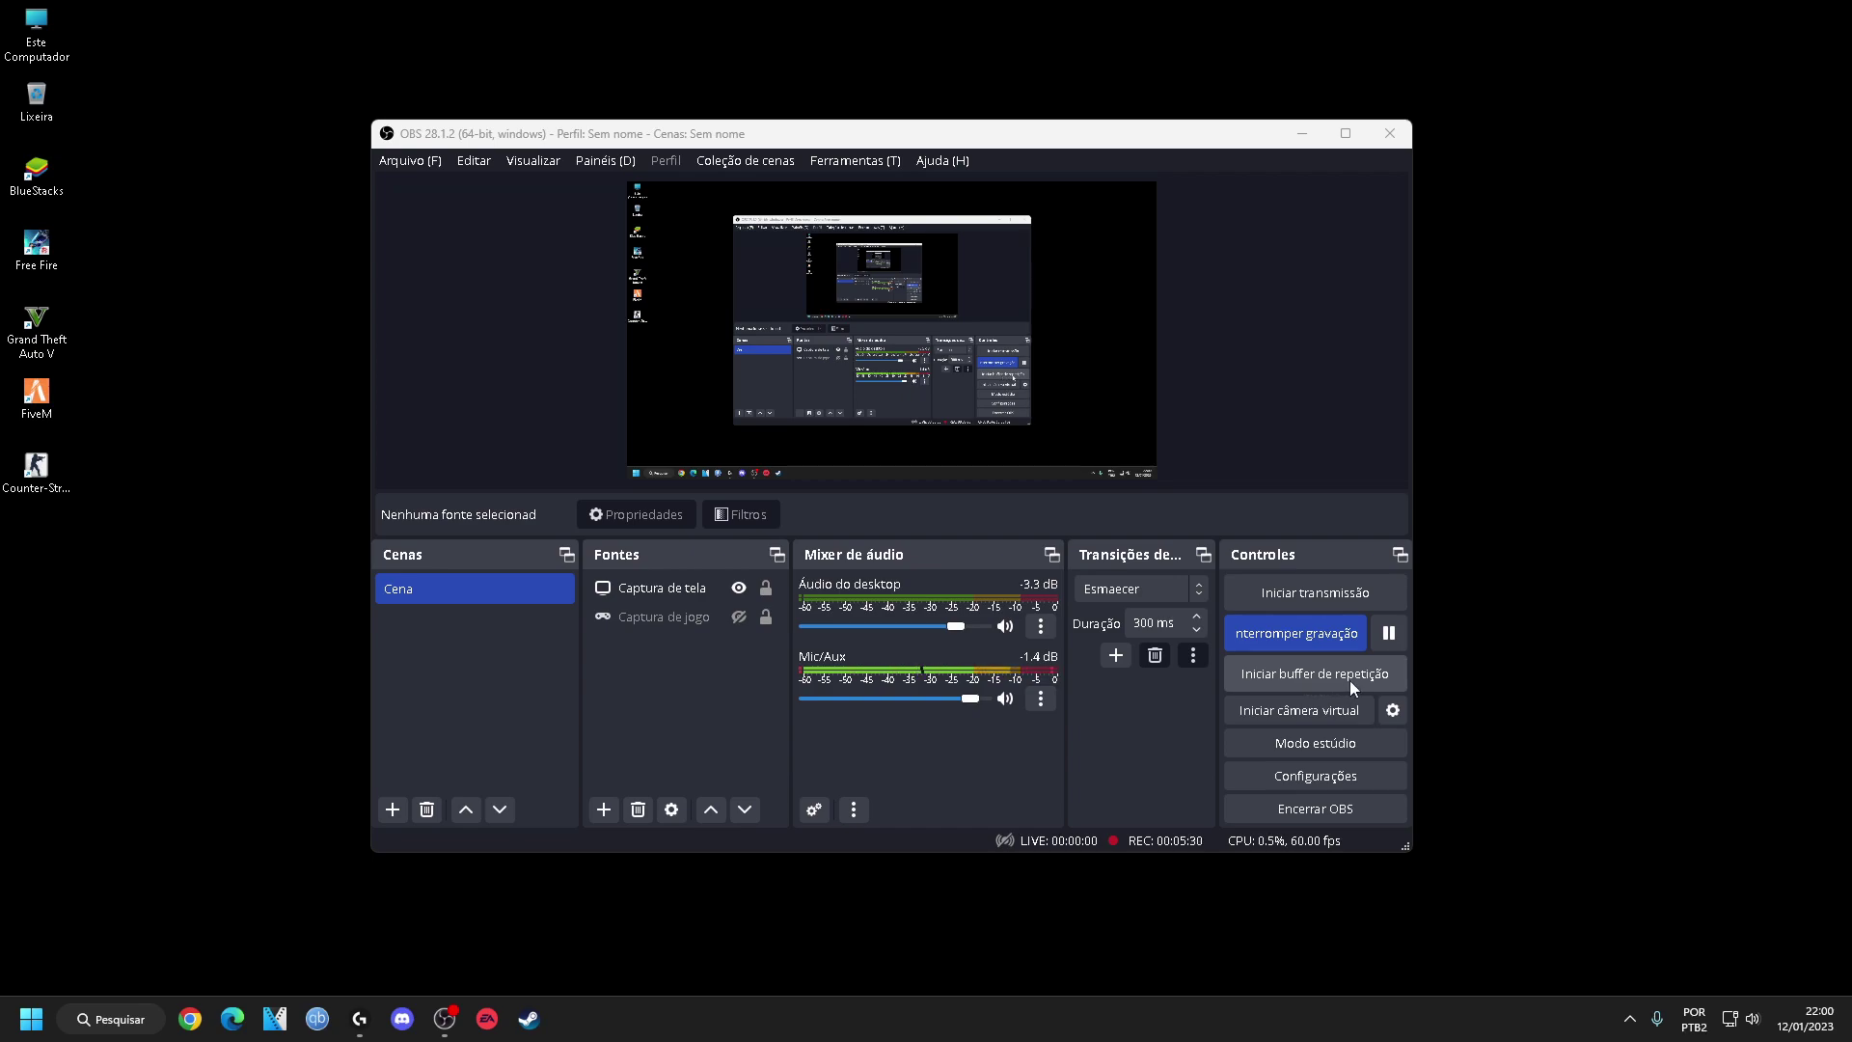
pyautogui.click(1311, 675)
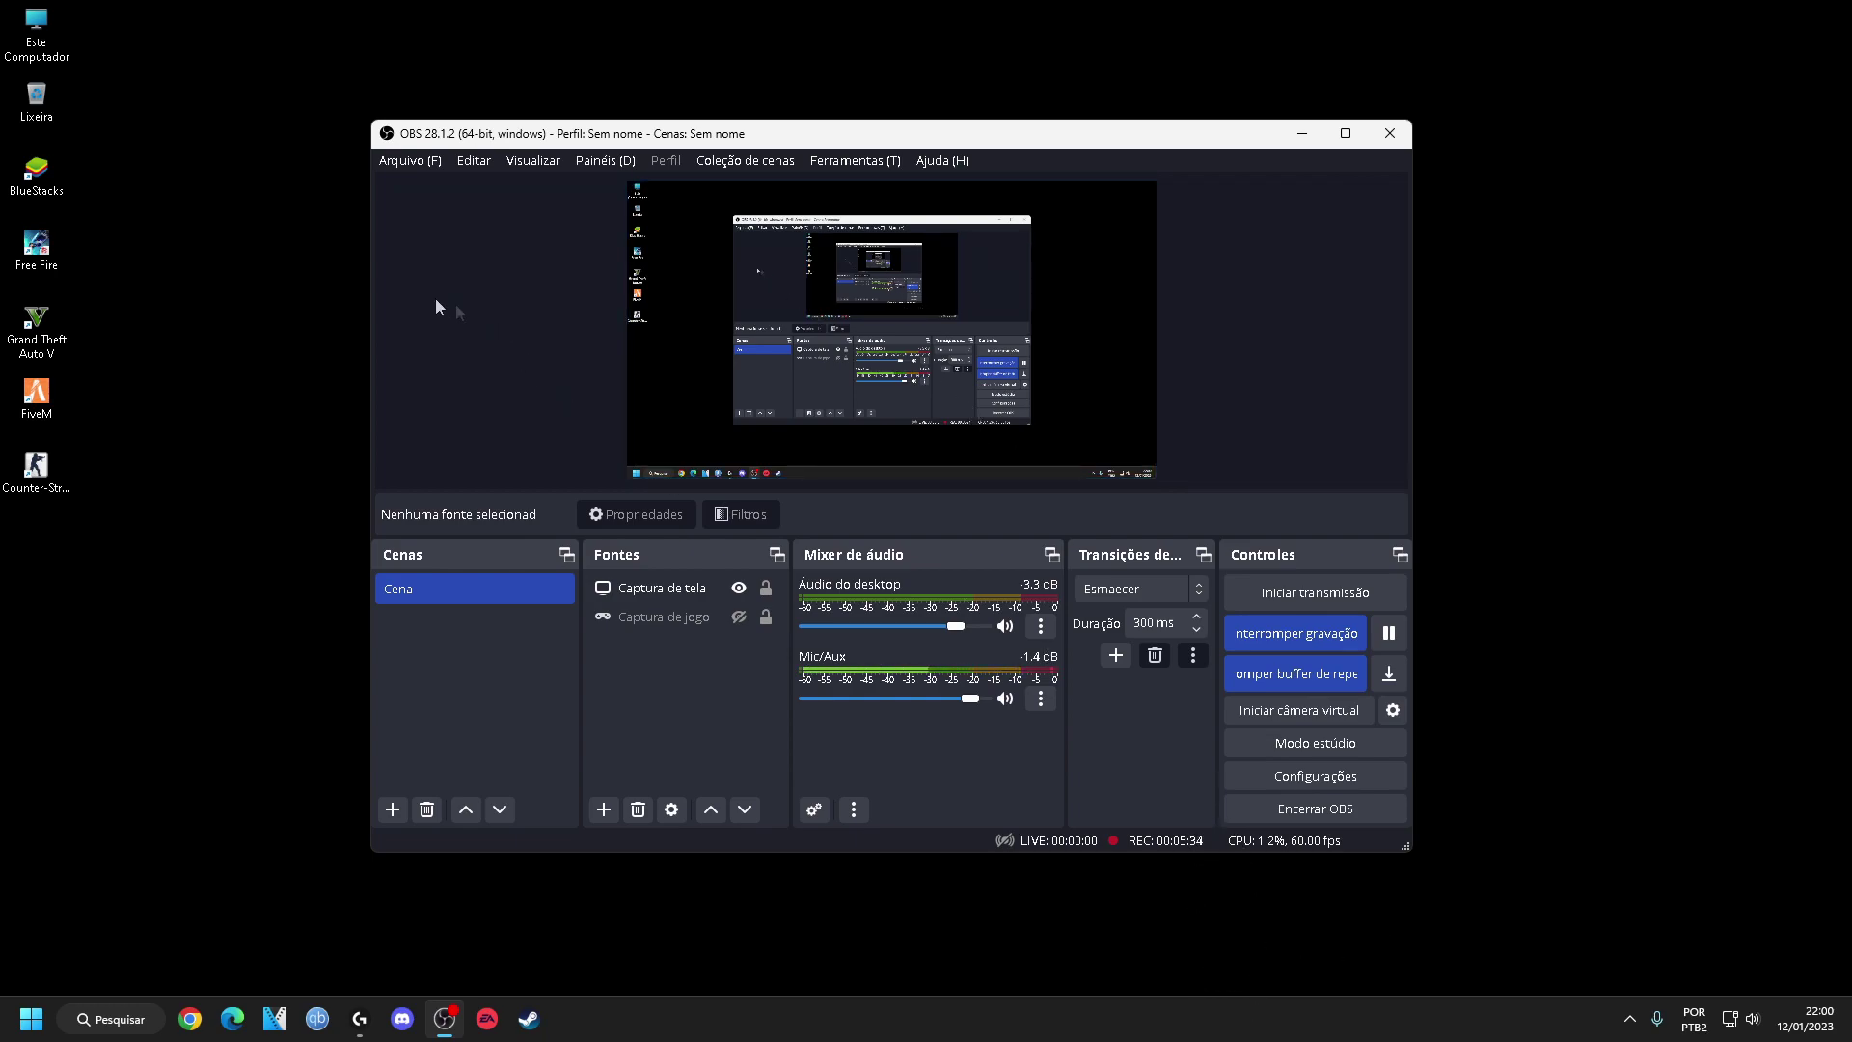
pyautogui.rightClick(298, 263)
pyautogui.rightClick(263, 298)
pyautogui.rightClick(263, 327)
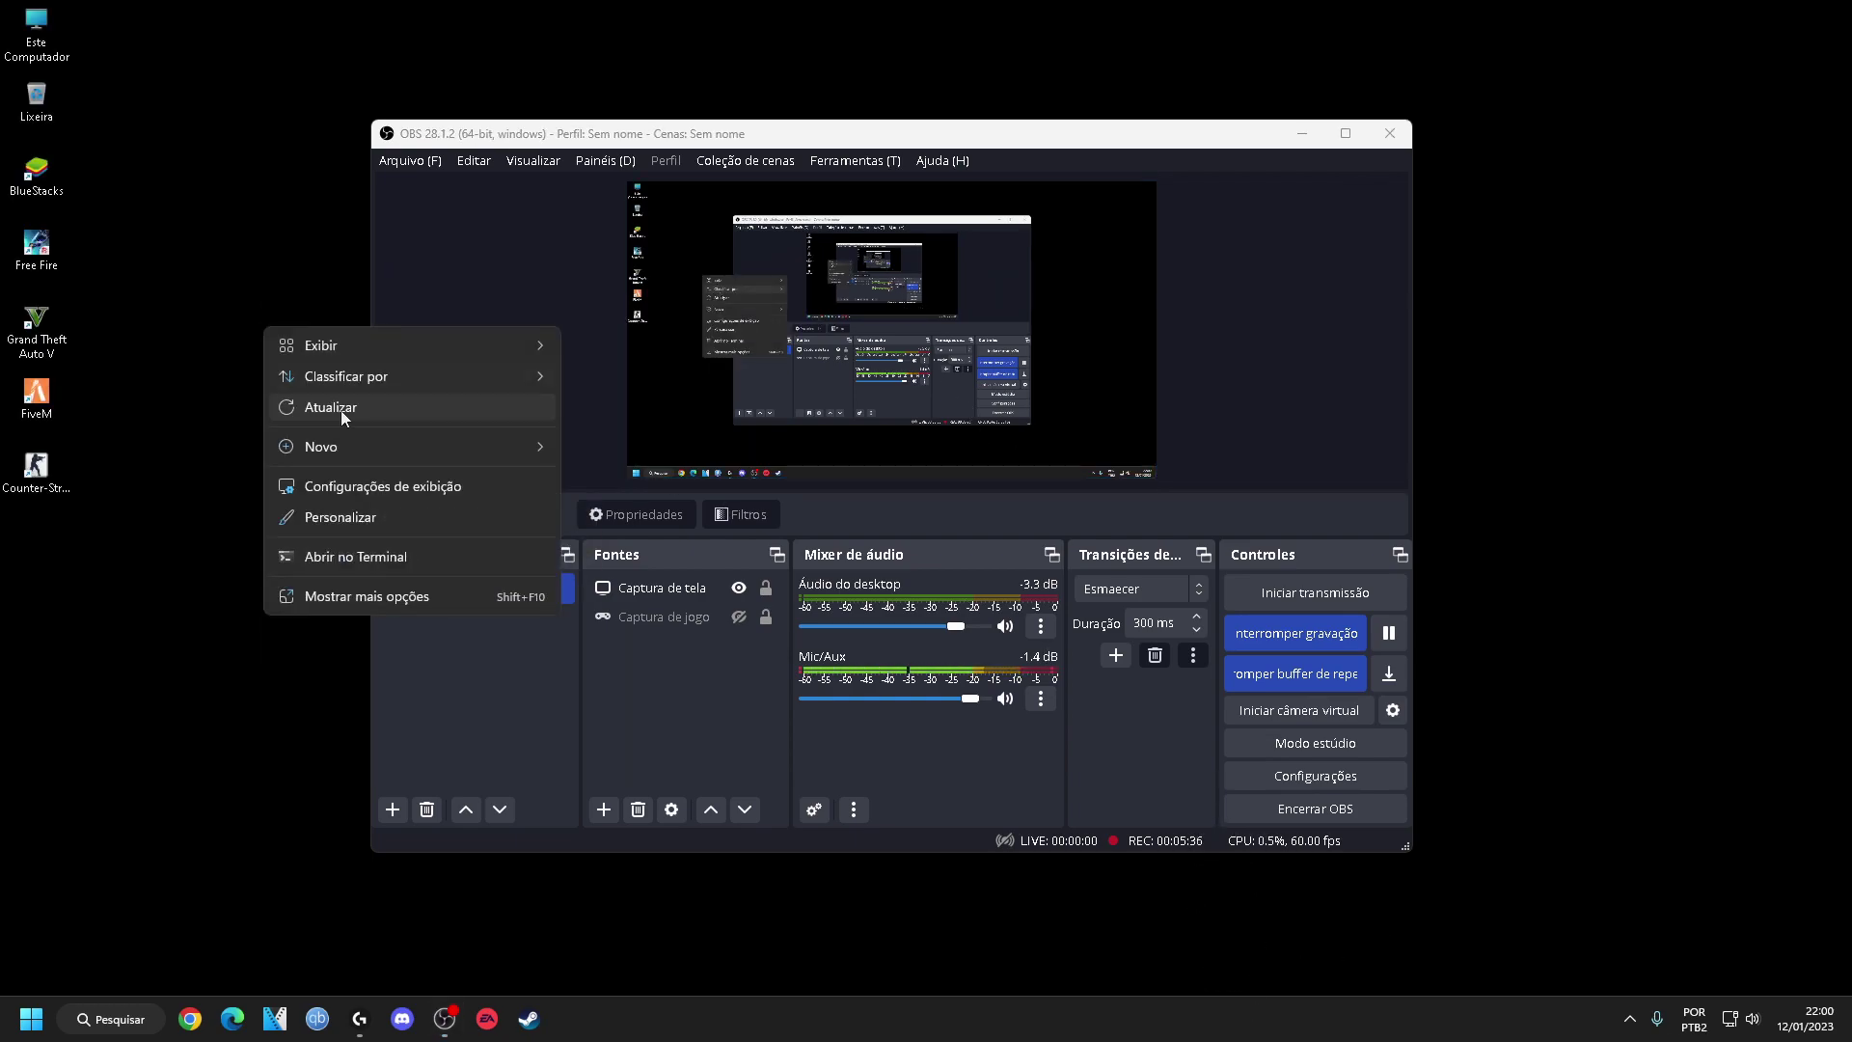
pyautogui.click(333, 406)
# Launch FiveM and browse its server, history, favourites and supporter lists as sample footage for the replay buffer
pyautogui.doubleClick(32, 391)
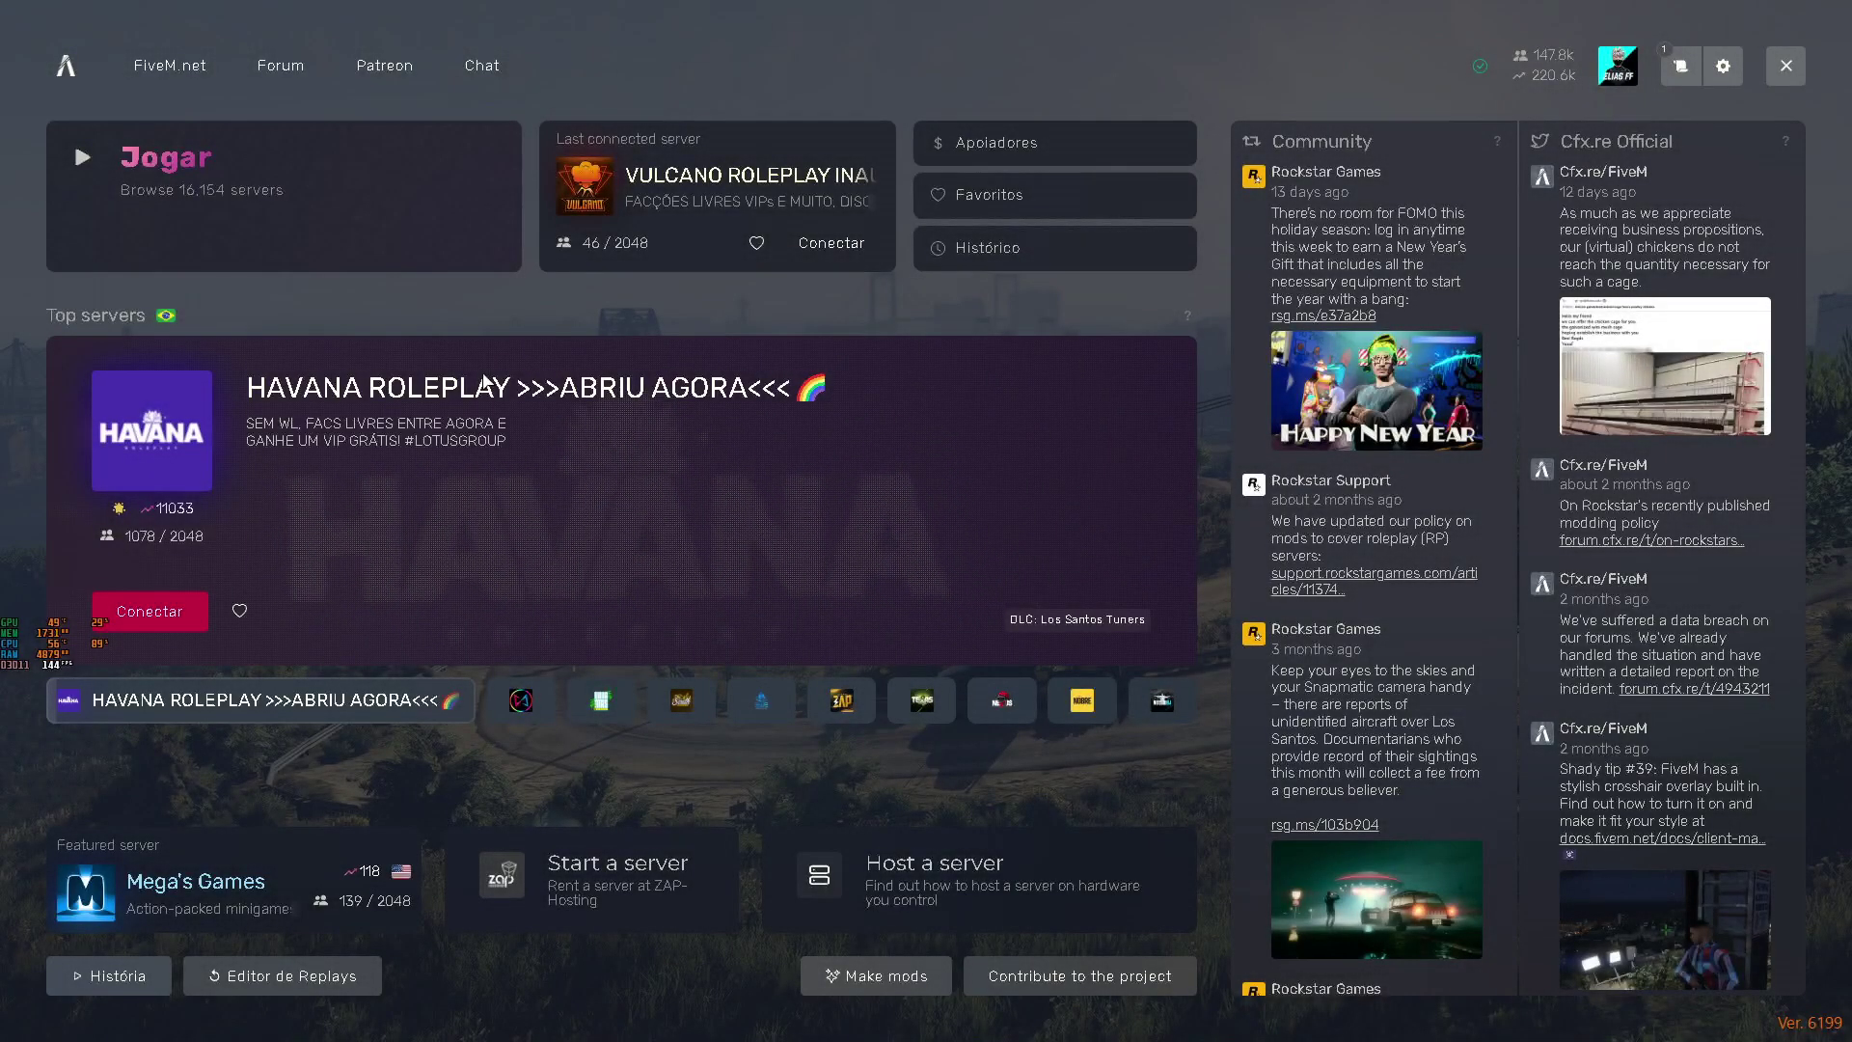
pyautogui.click(334, 193)
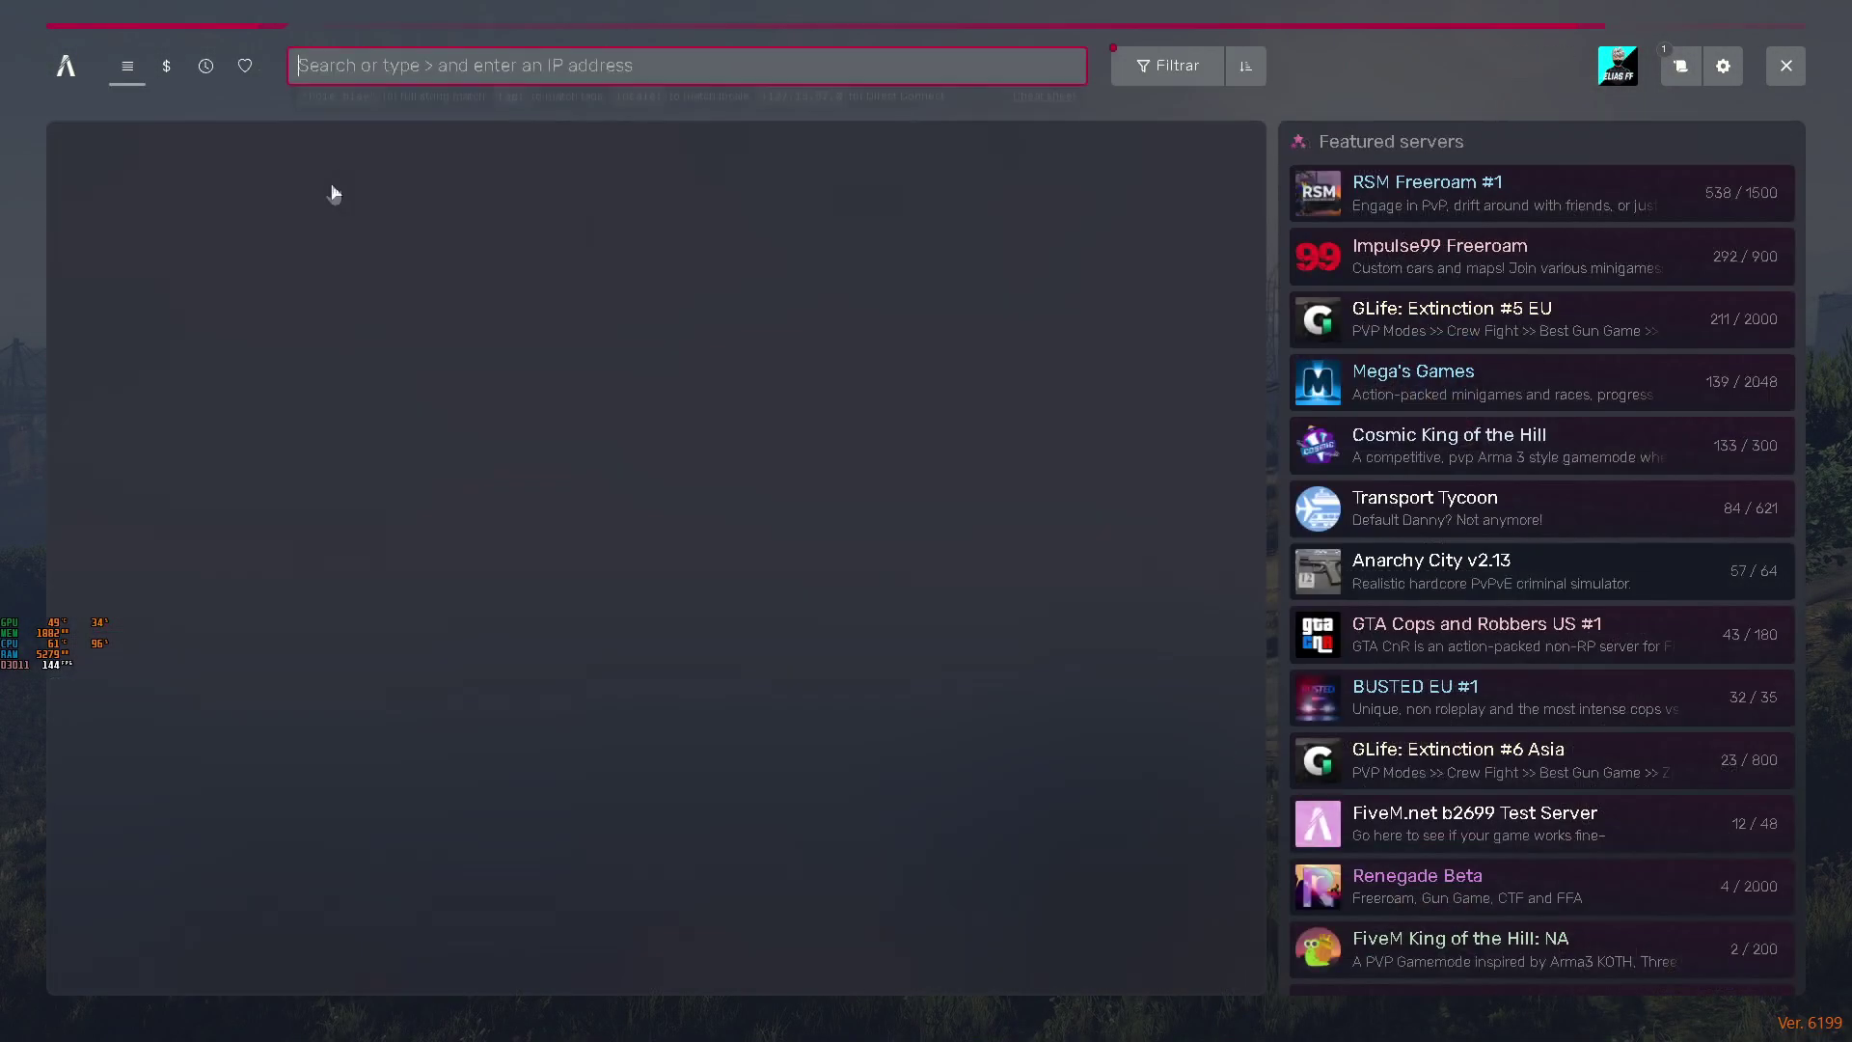
pyautogui.click(207, 65)
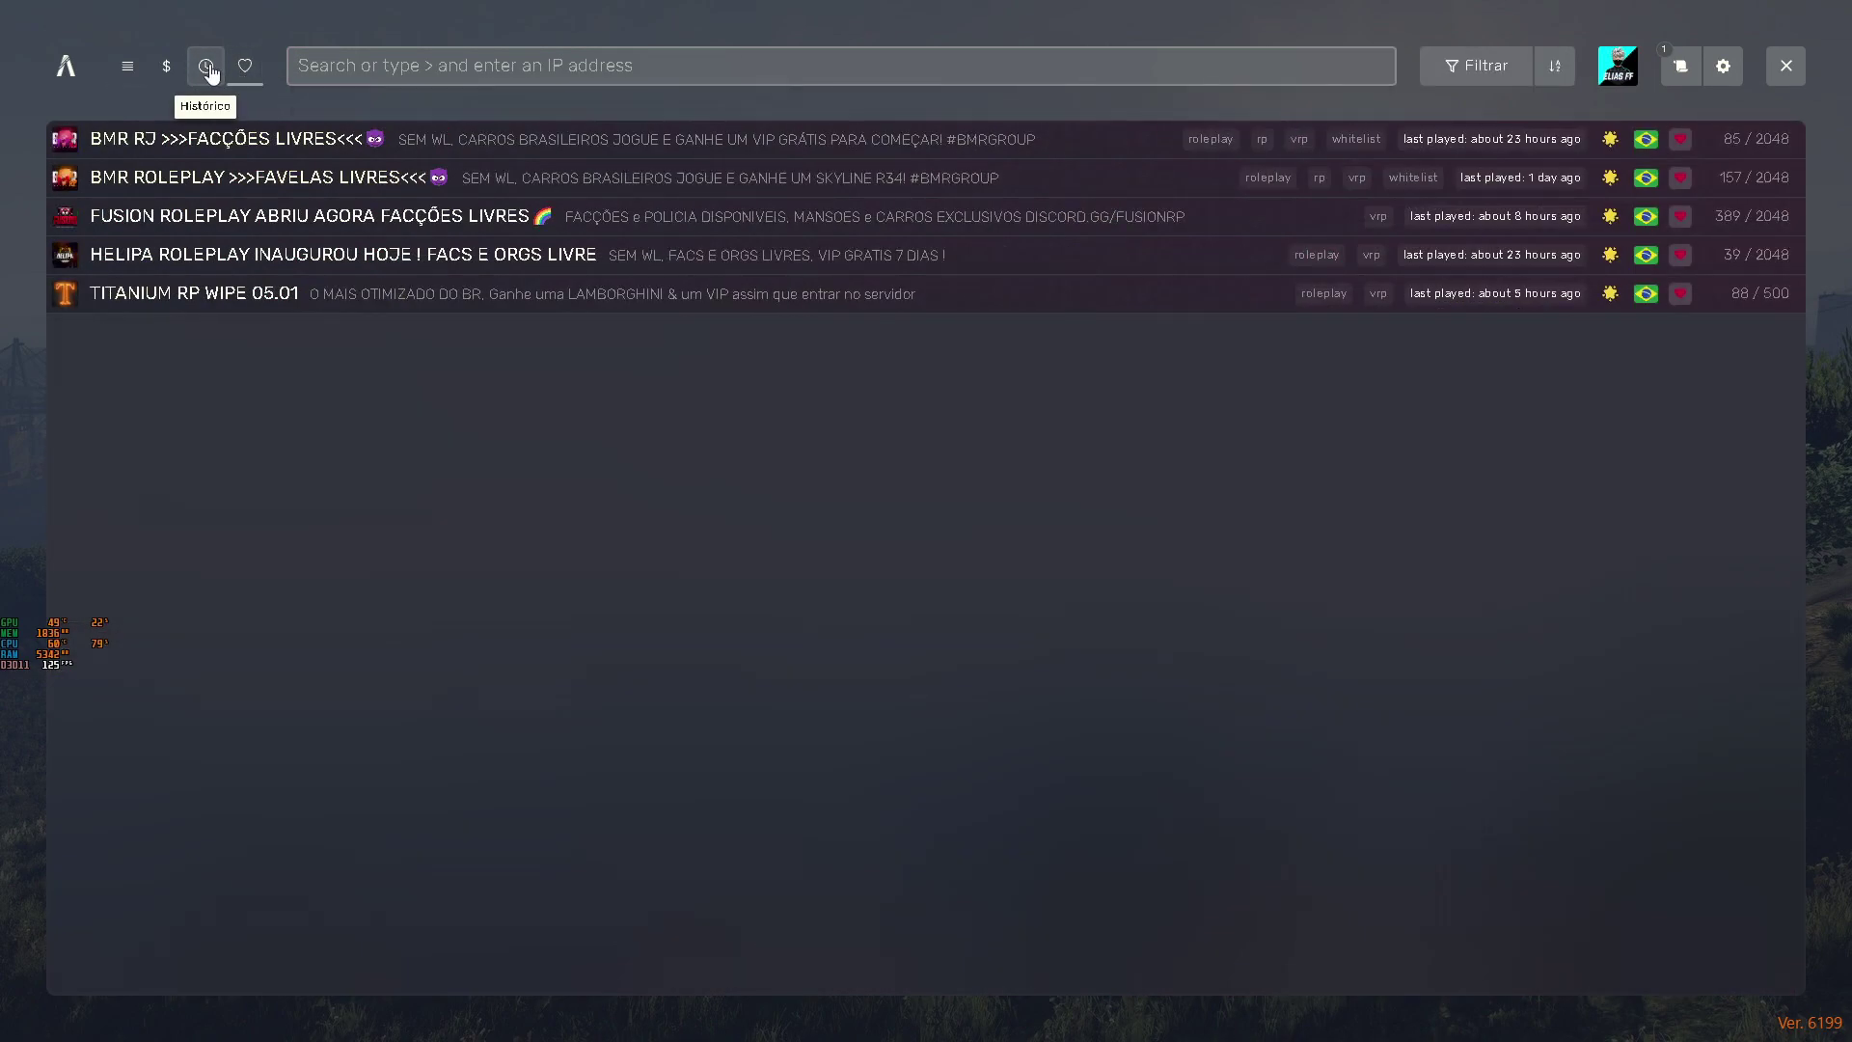
pyautogui.click(166, 66)
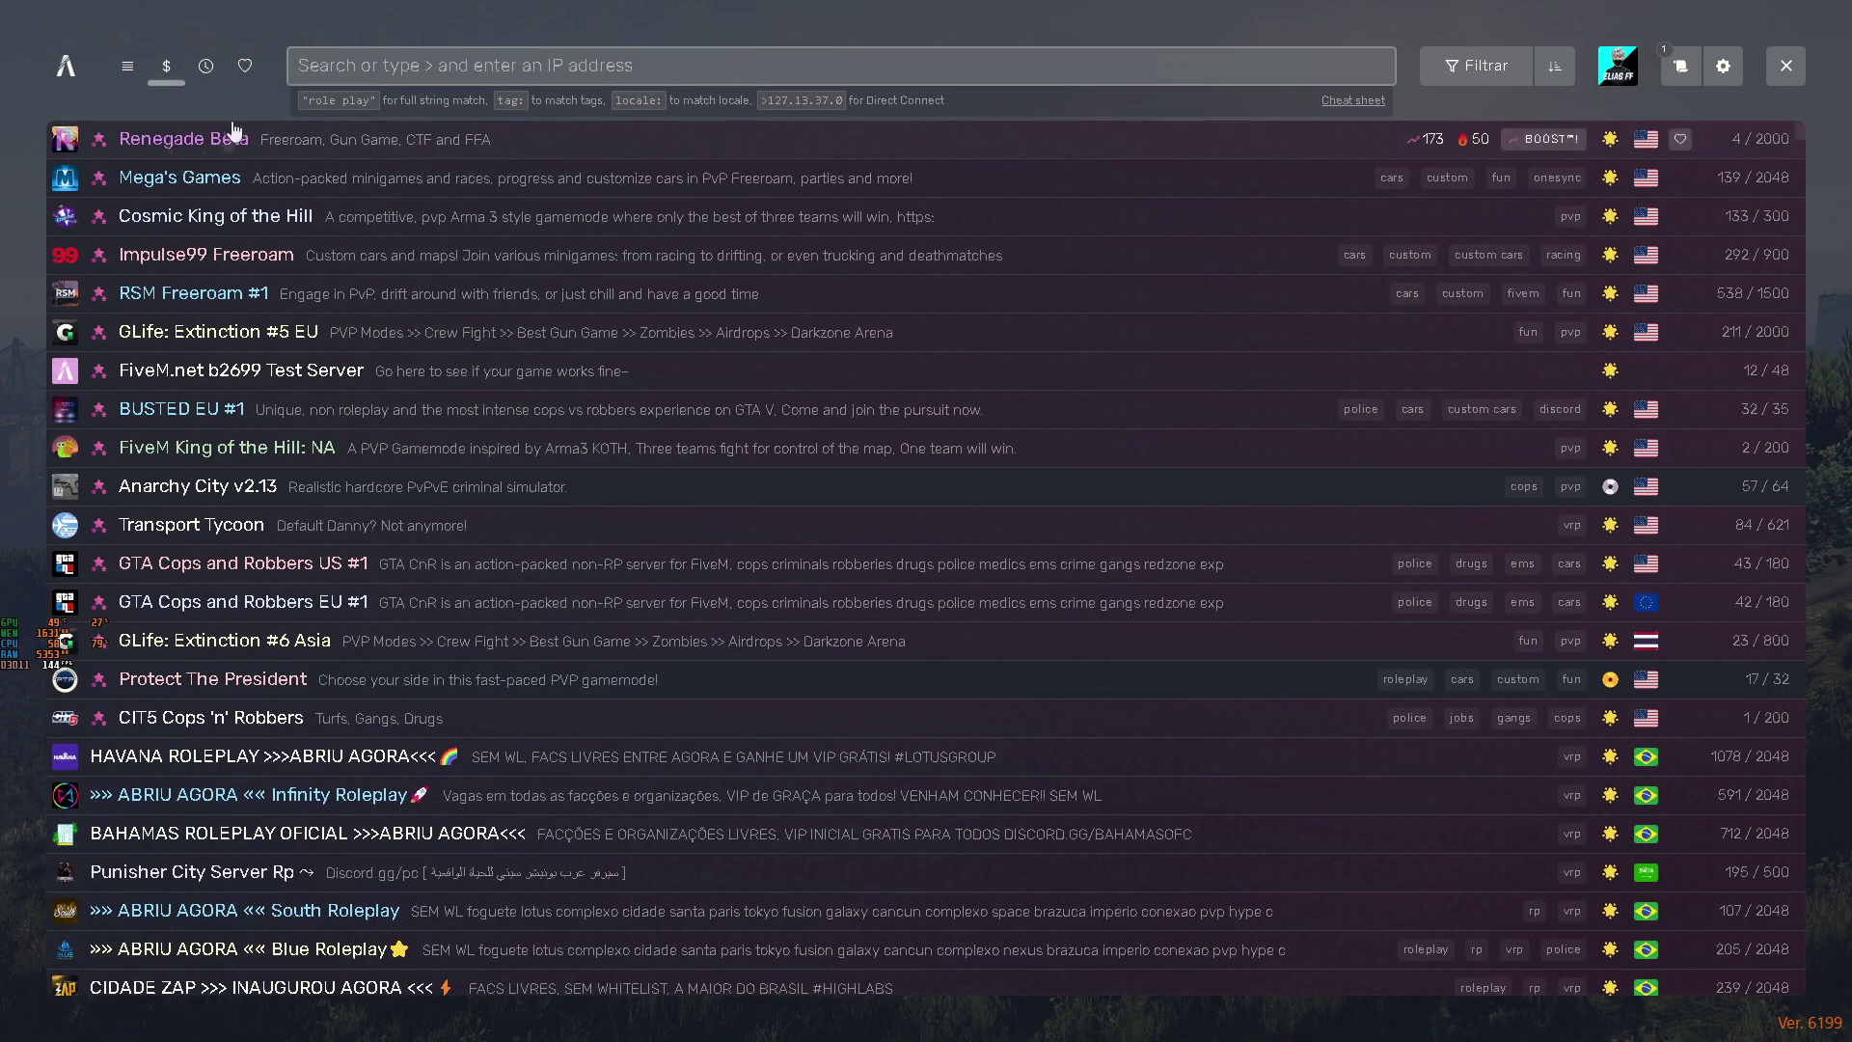
pyautogui.click(206, 66)
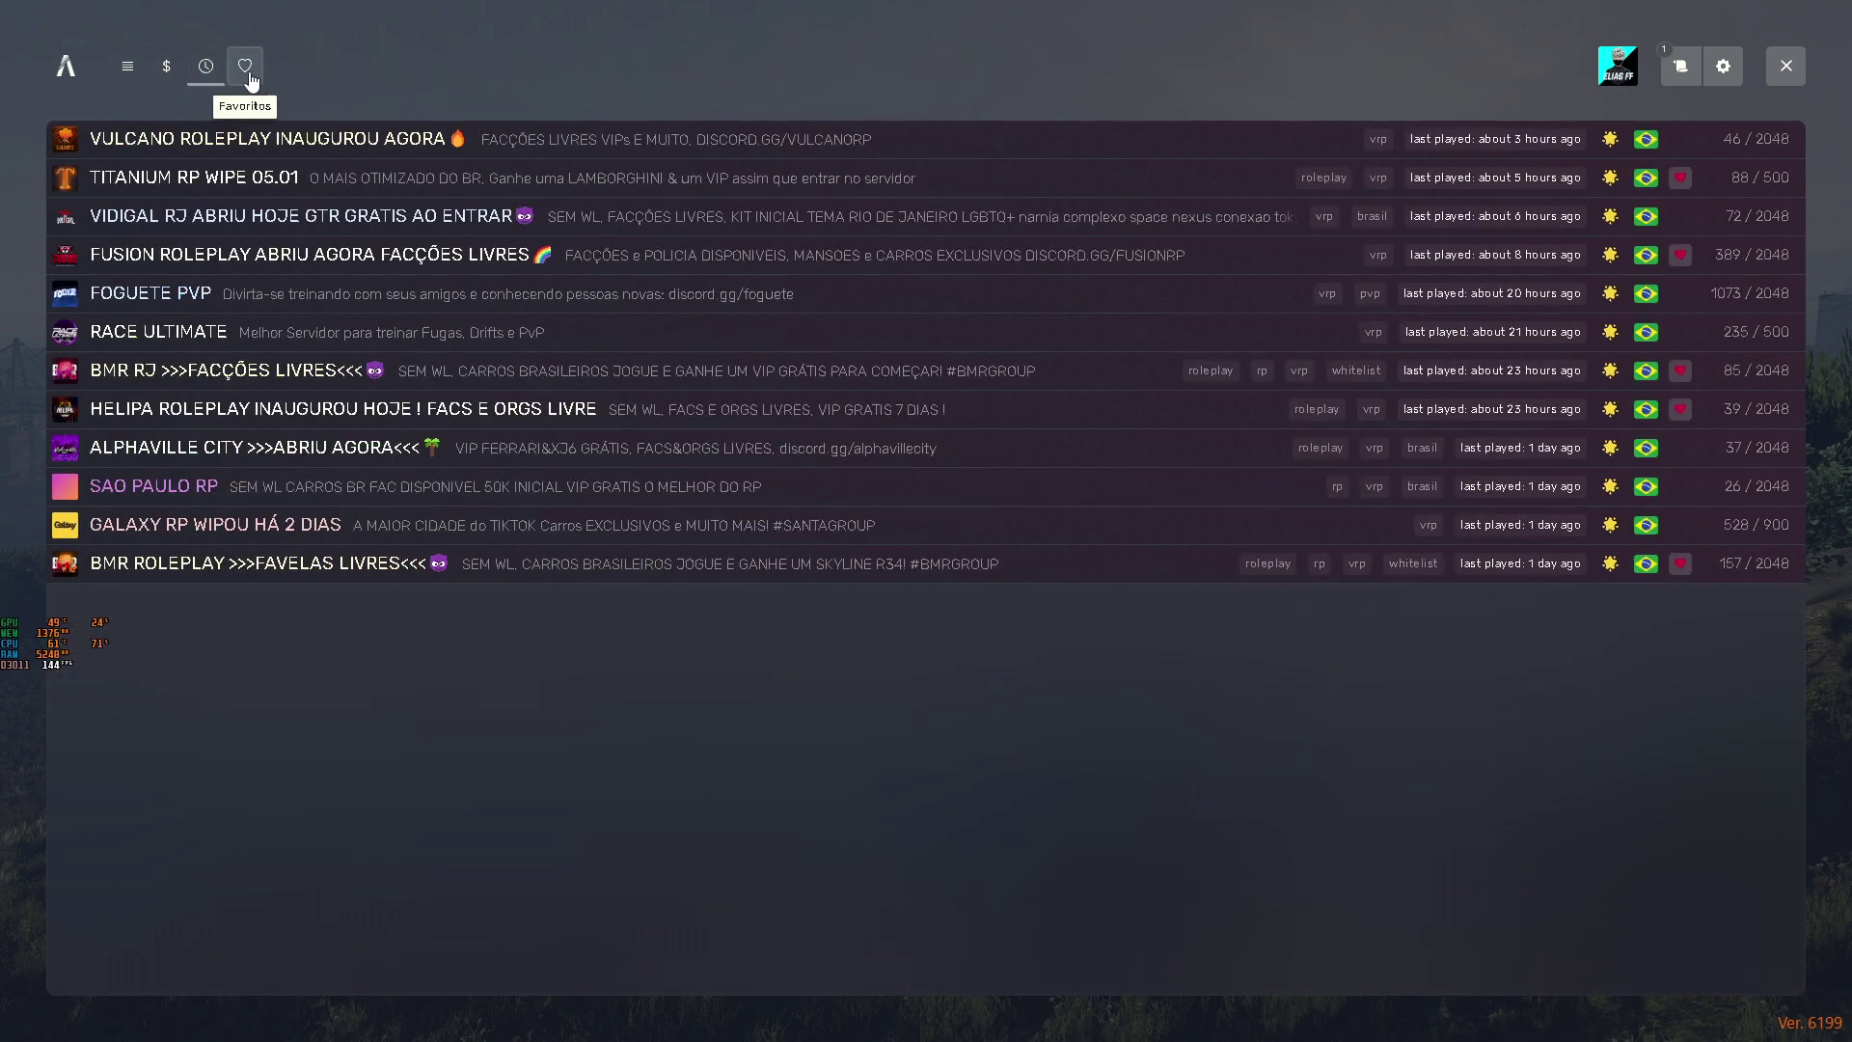
pyautogui.click(251, 71)
pyautogui.click(166, 66)
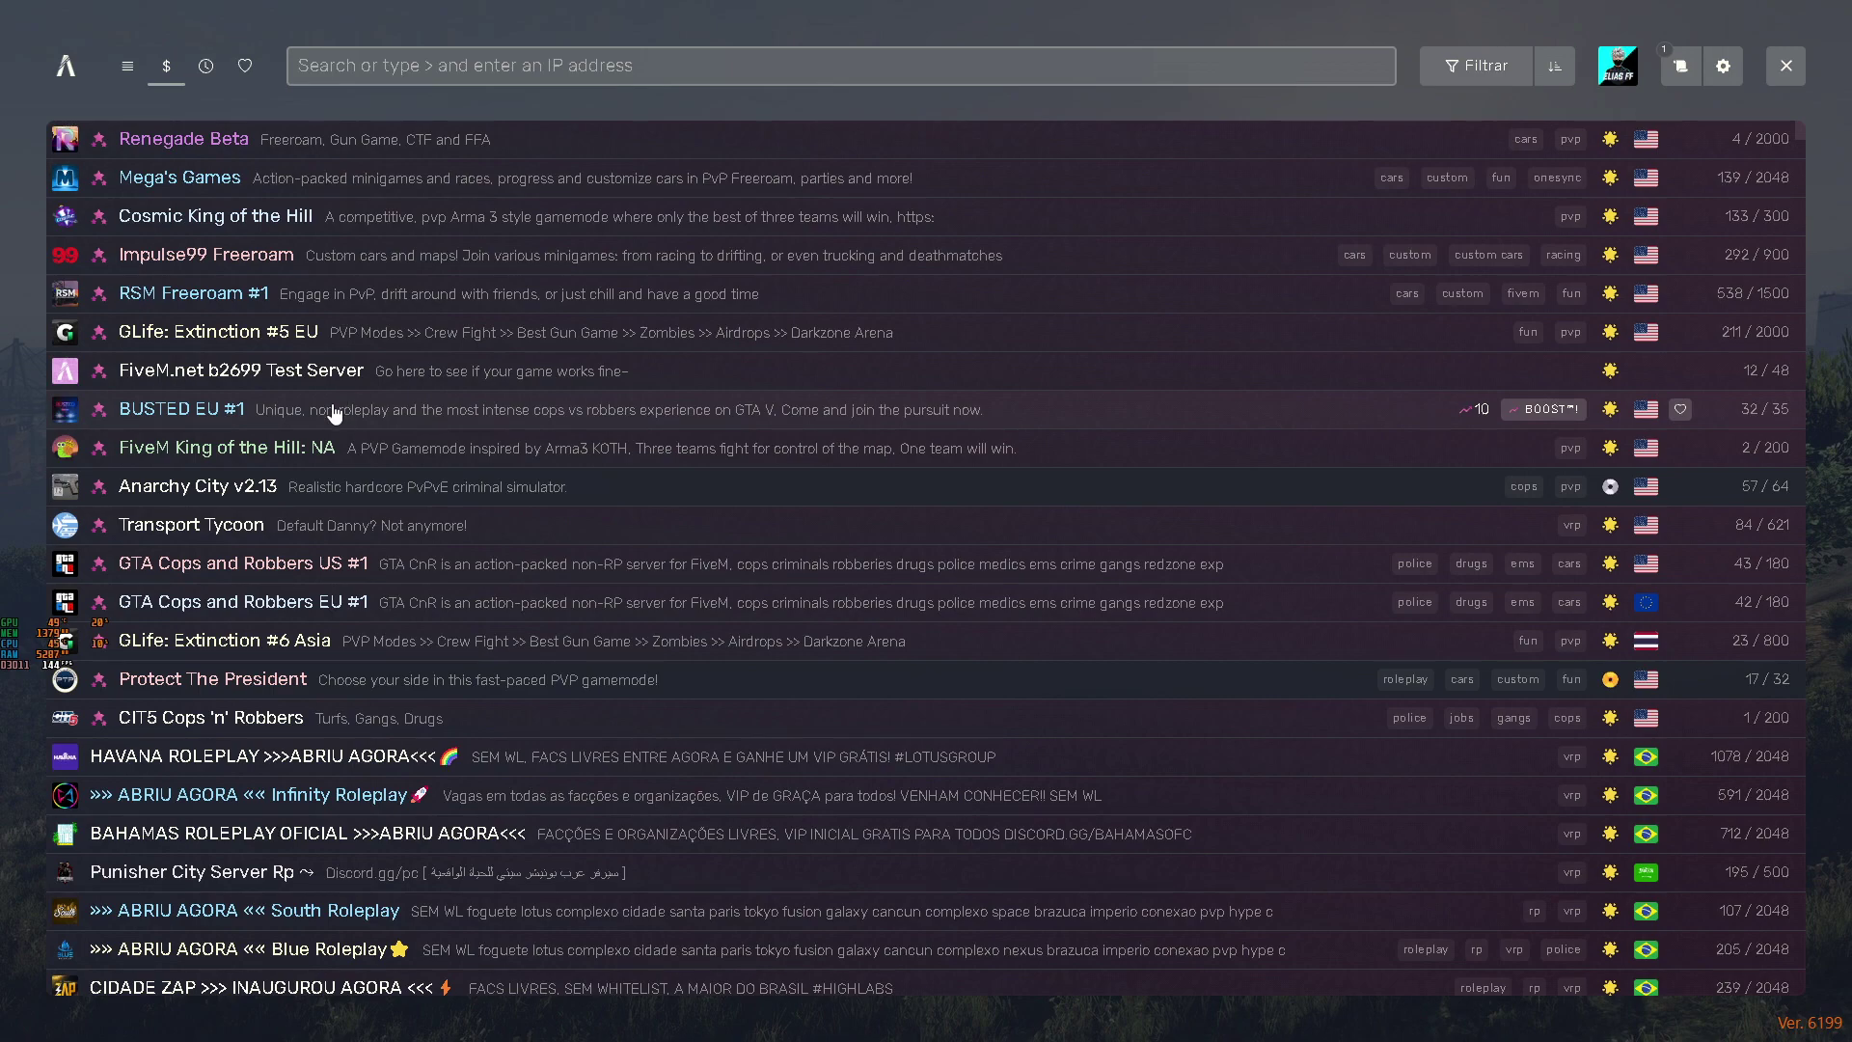
# Switch from FiveM to the desktop and open the clips FiveM recording folder on Novo volume (D:) in File Explorer
pyautogui.hotkey('alt', 'Tab')
pyautogui.rightClick(252, 327)
pyautogui.rightClick(292, 371)
pyautogui.click(344, 450)
pyautogui.doubleClick(35, 34)
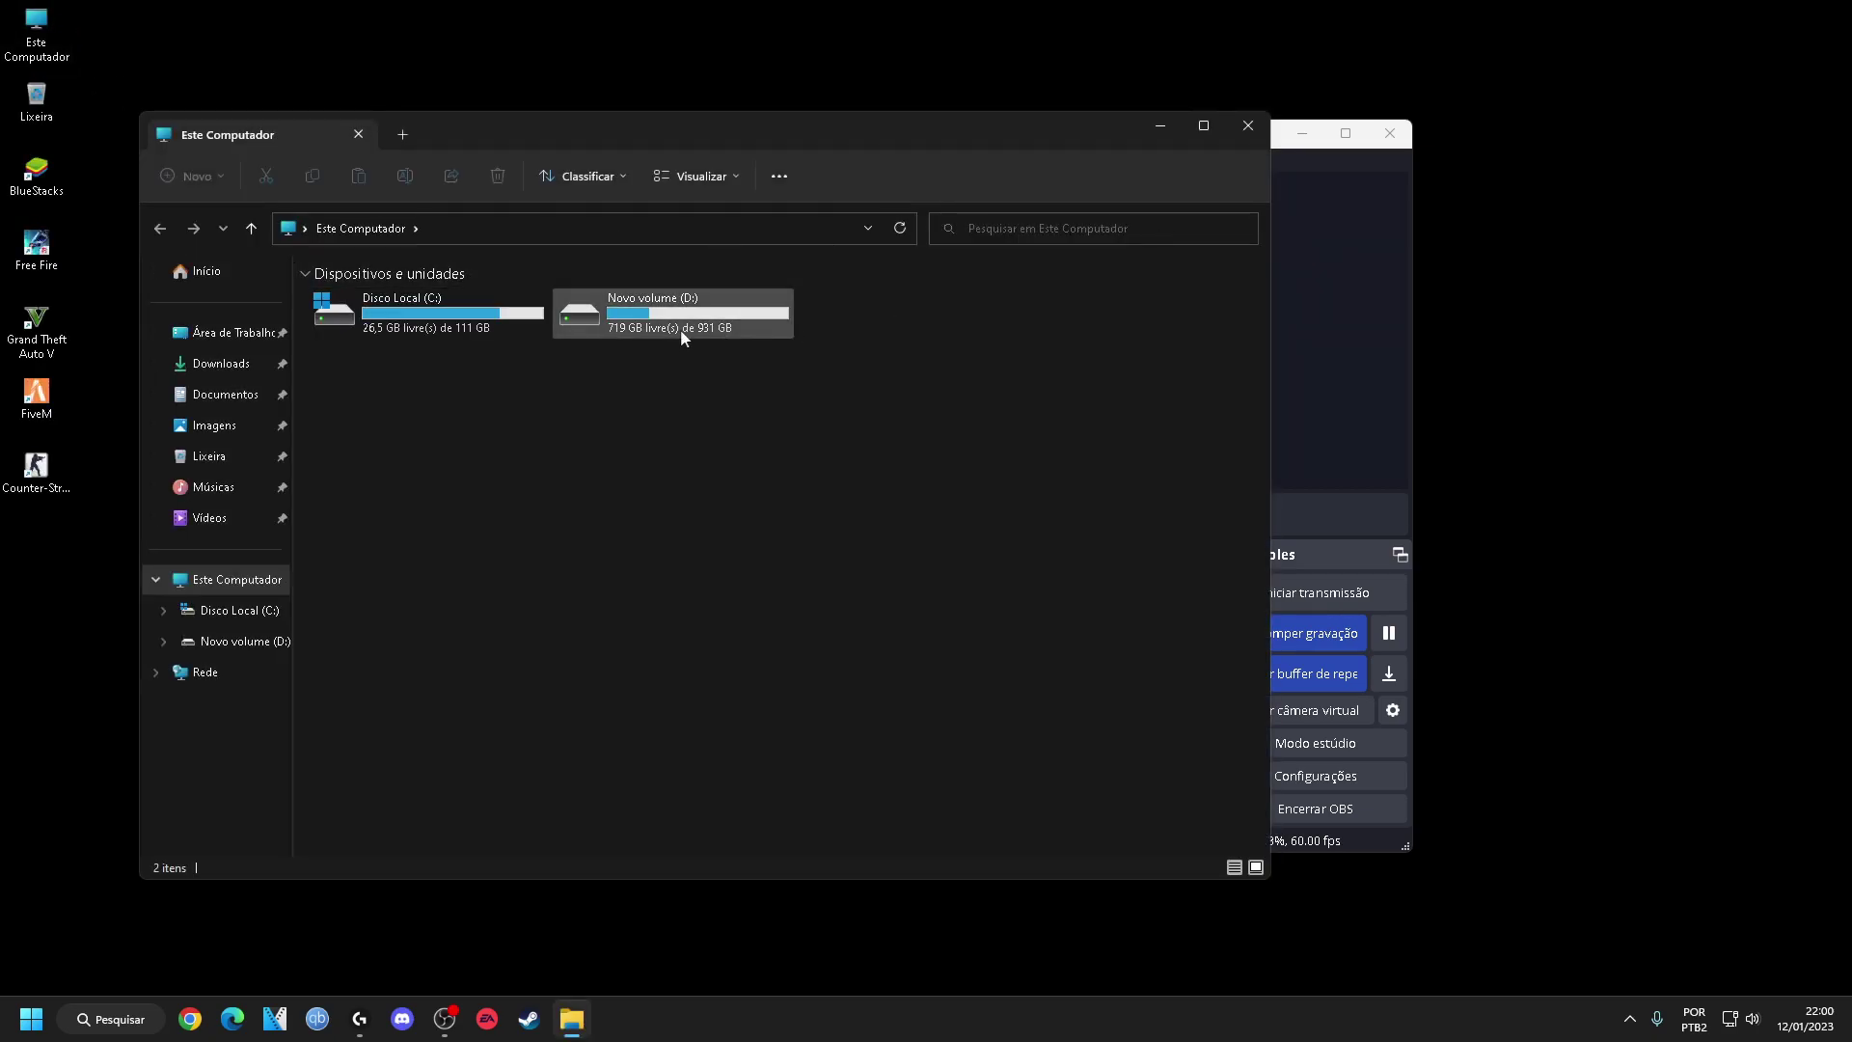
pyautogui.doubleClick(682, 334)
pyautogui.moveTo(403, 304)
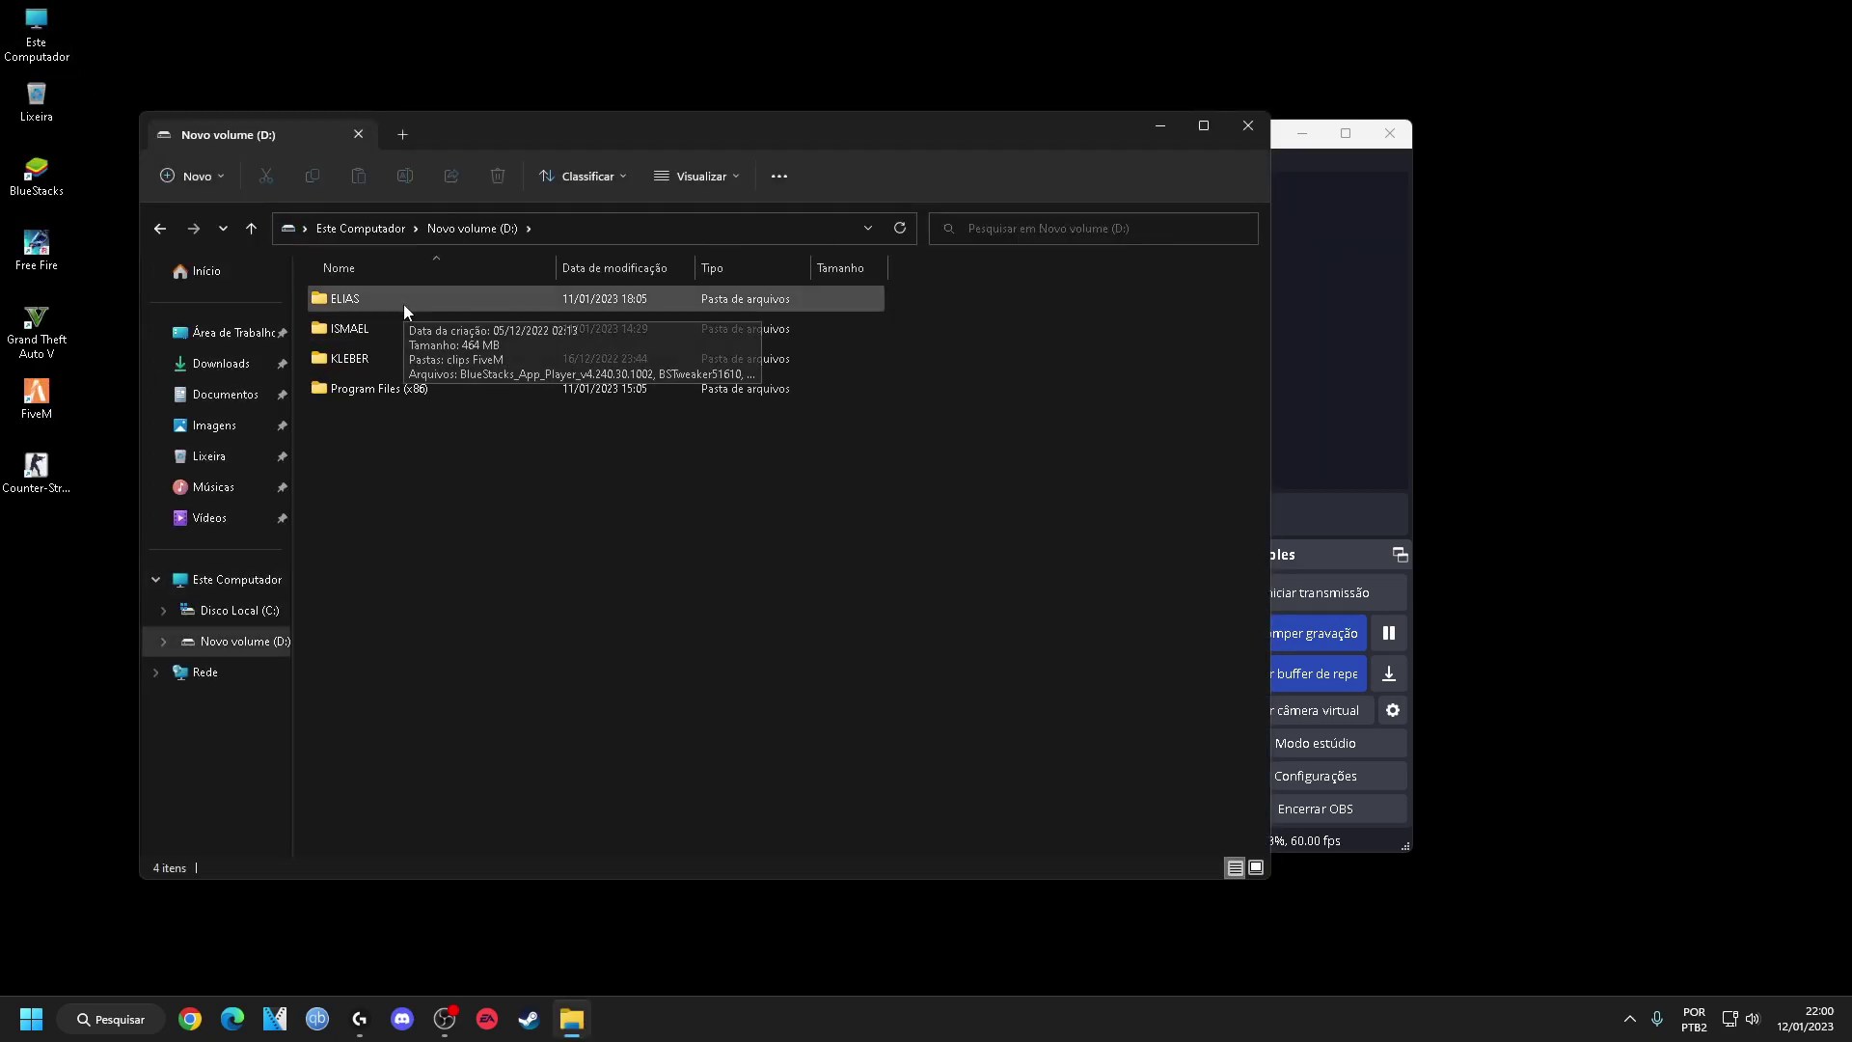
pyautogui.doubleClick(404, 304)
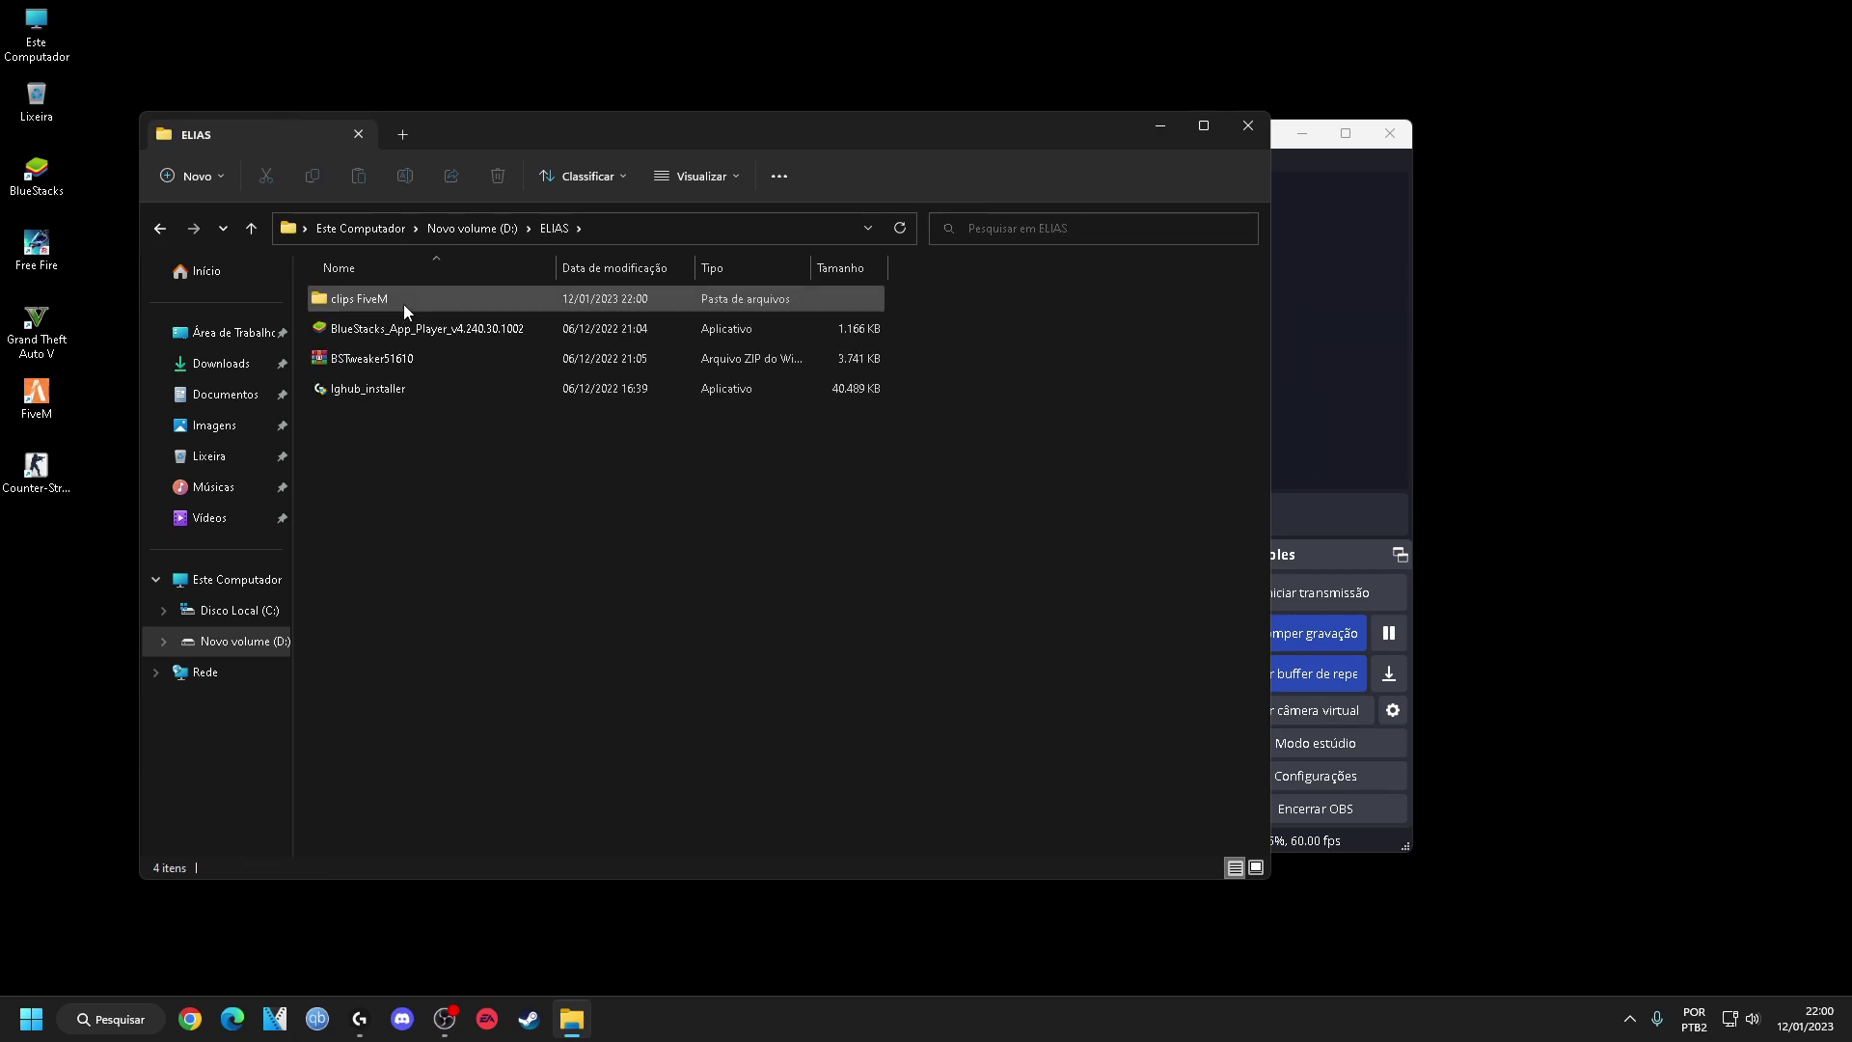
pyautogui.click(403, 304)
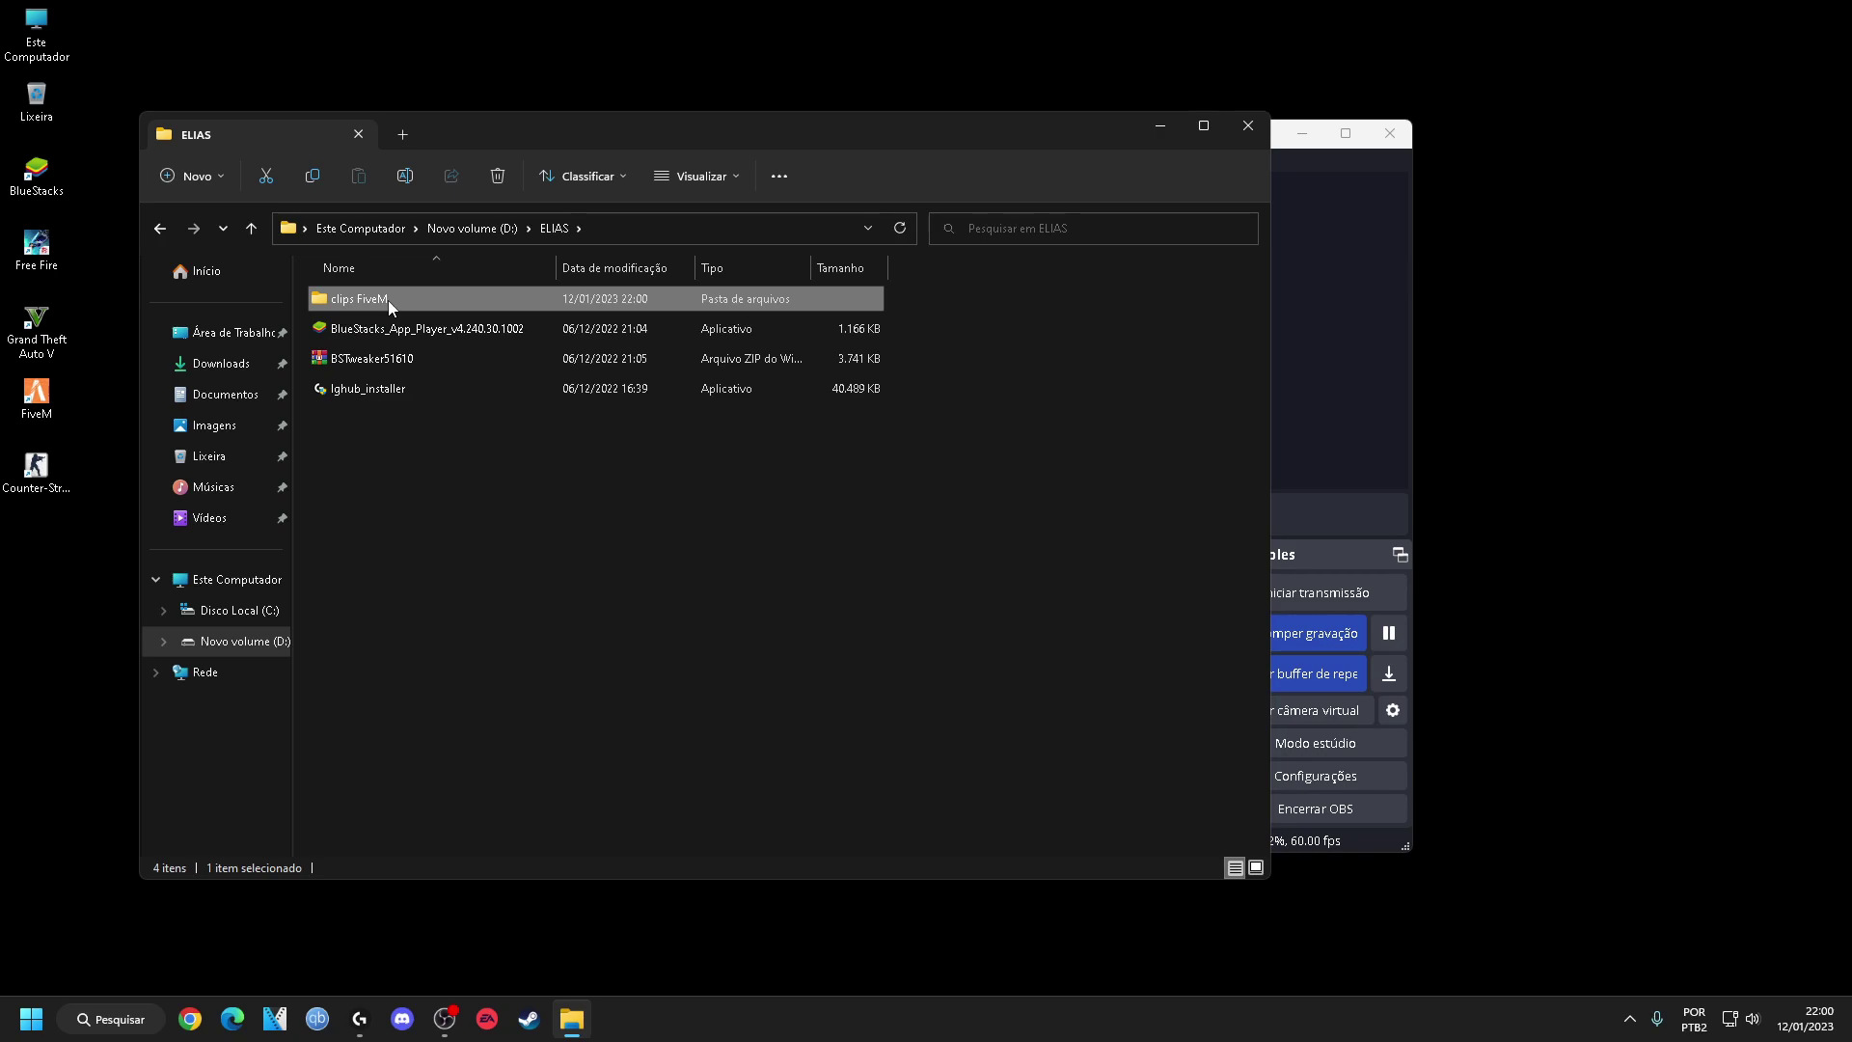
pyautogui.doubleClick(388, 299)
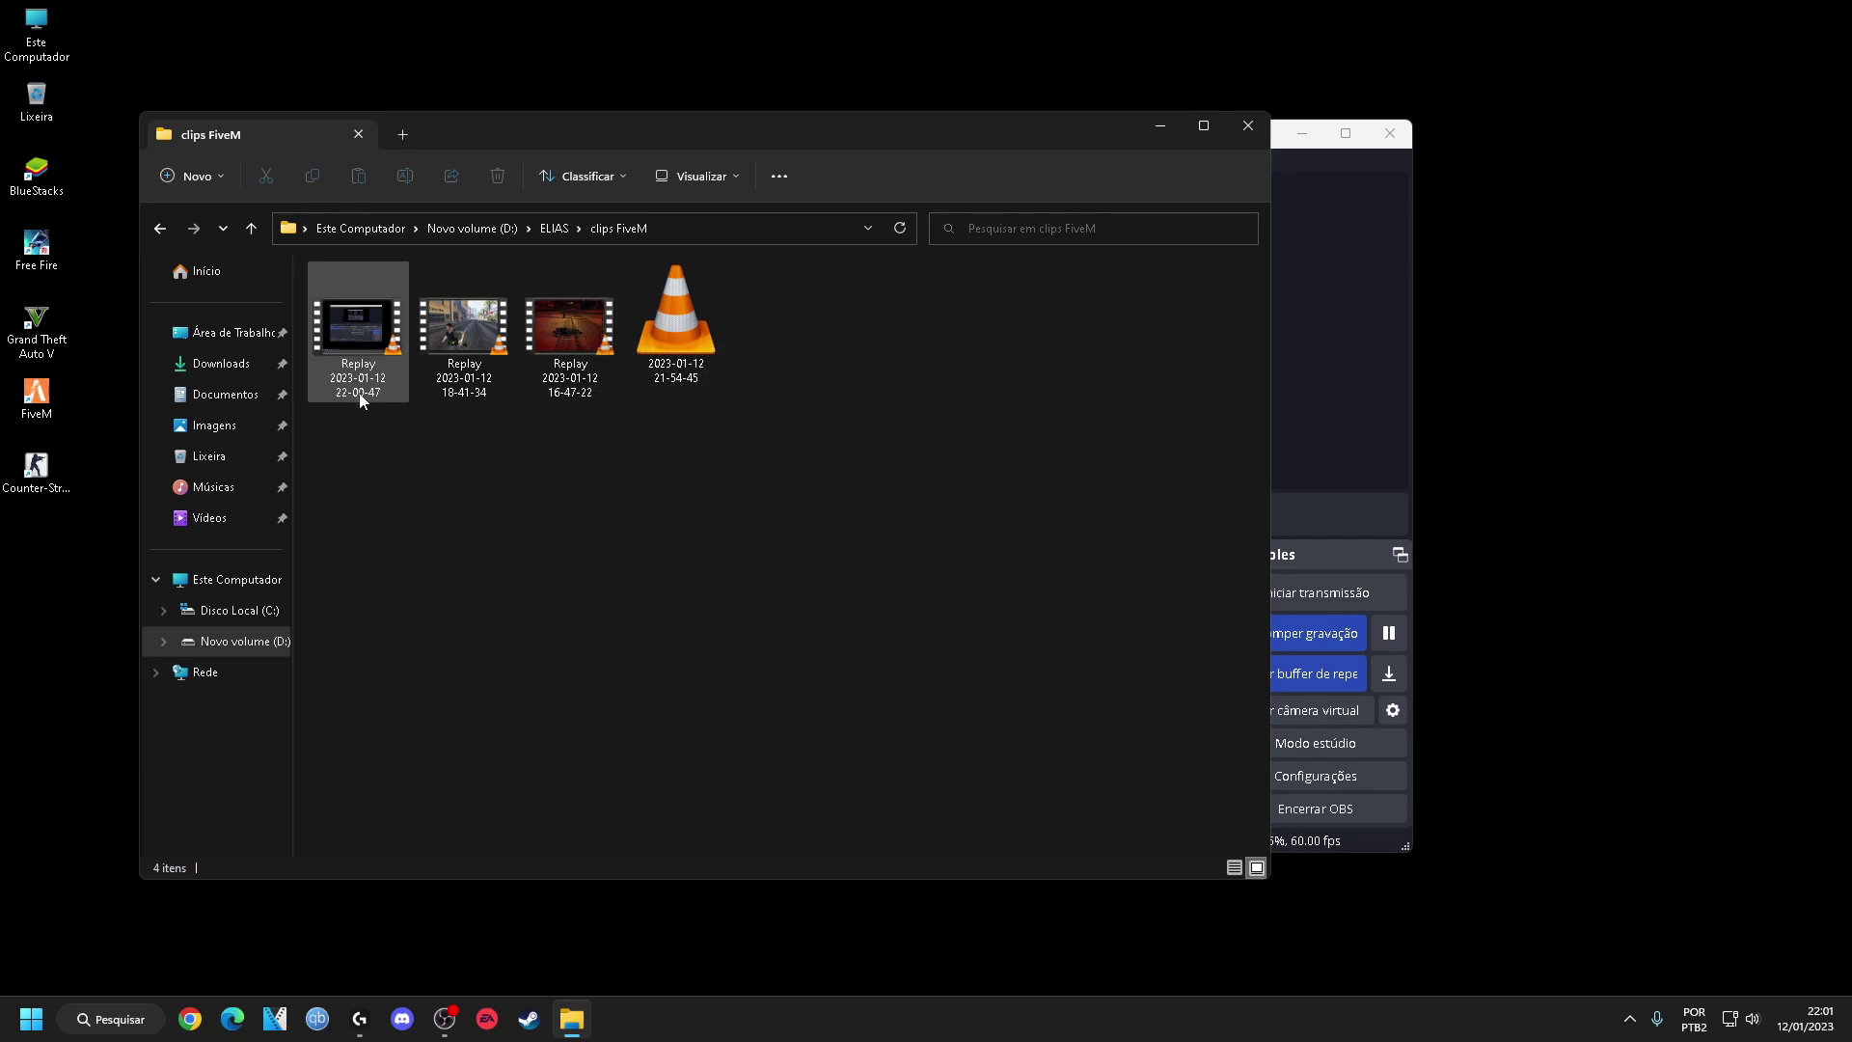
pyautogui.doubleClick(356, 330)
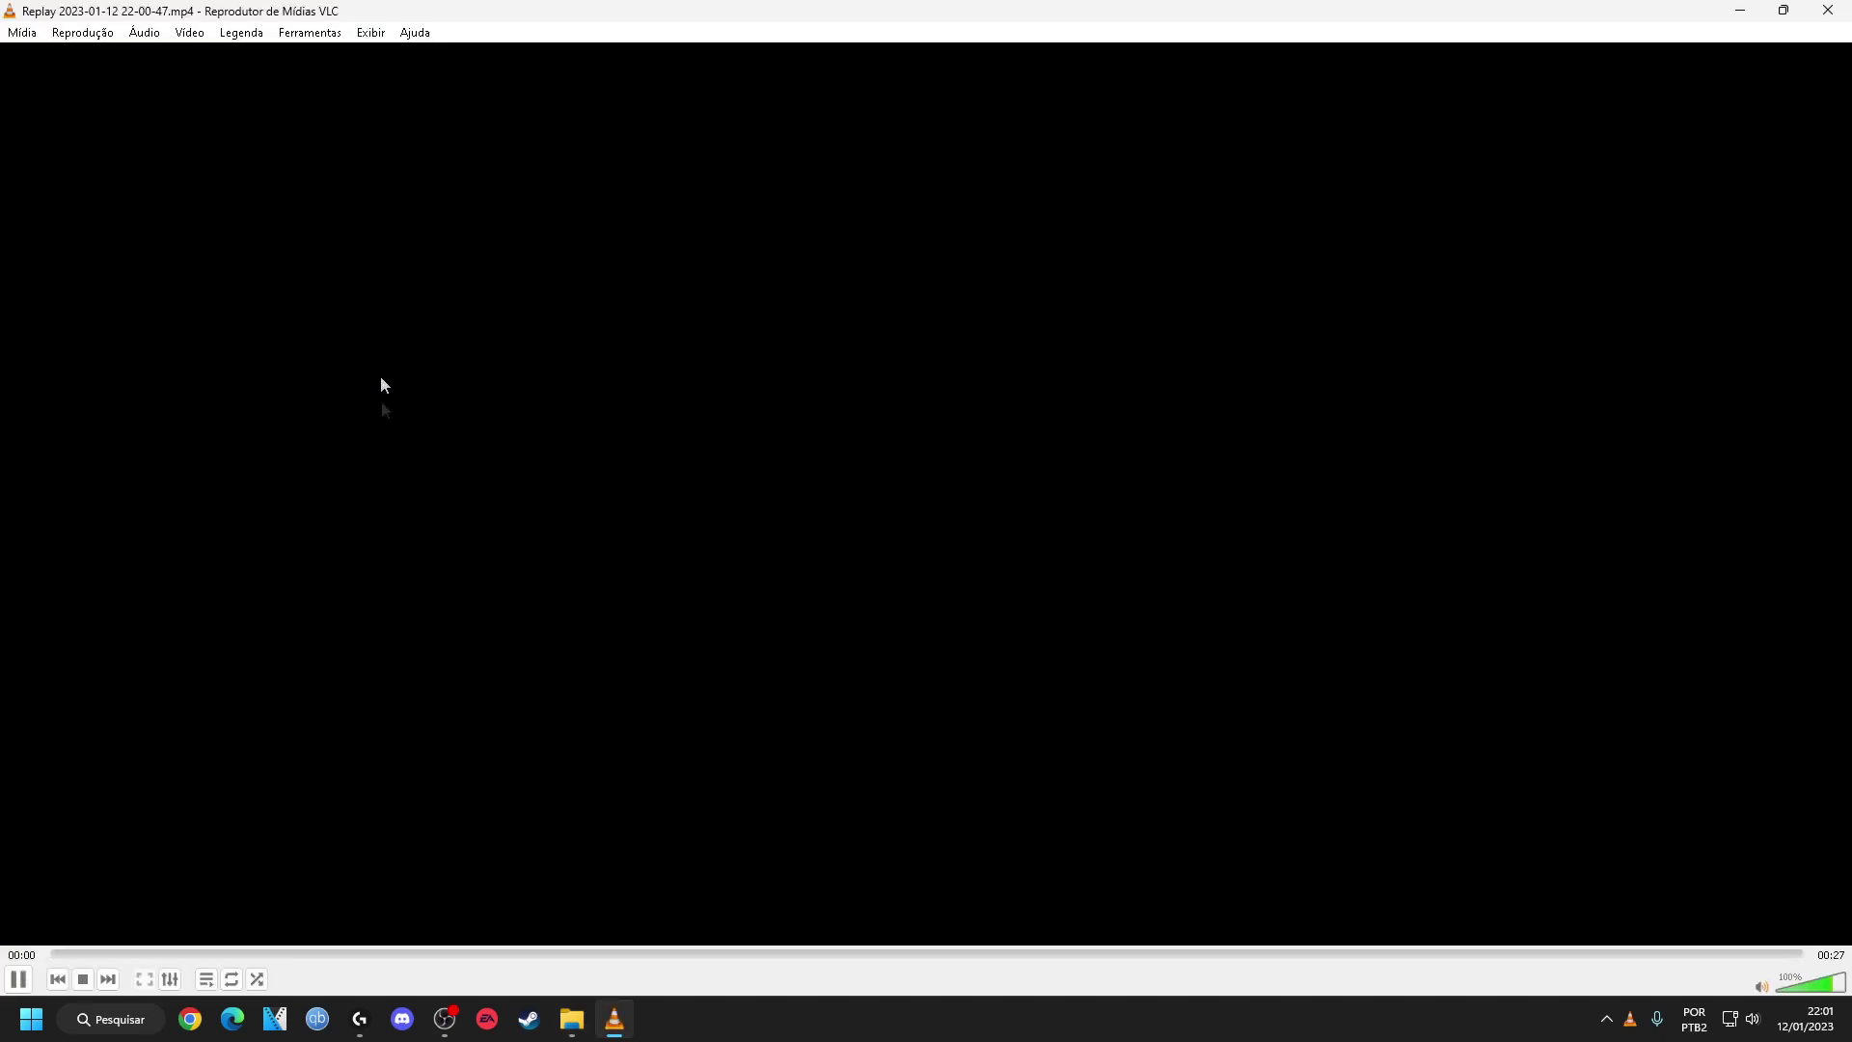
pyautogui.hotkey('alt', 'F4')
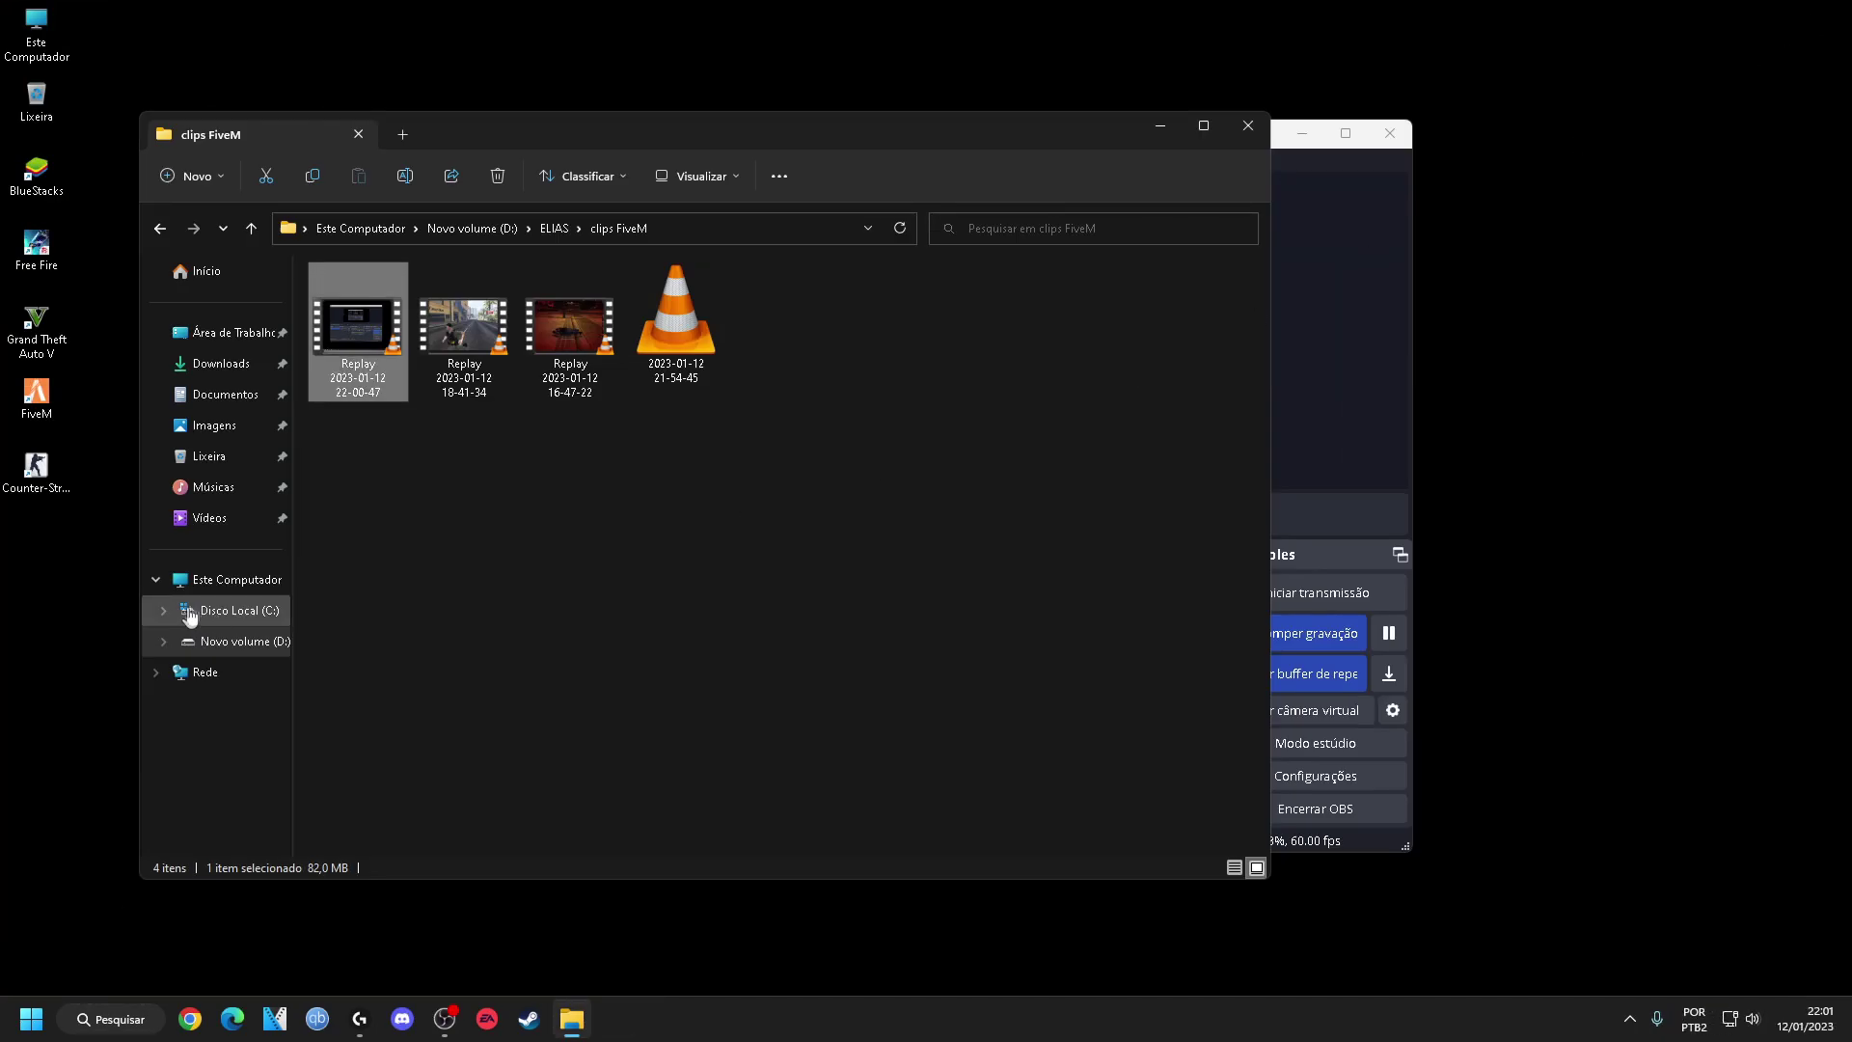
pyautogui.rightClick(516, 506)
pyautogui.rightClick(430, 529)
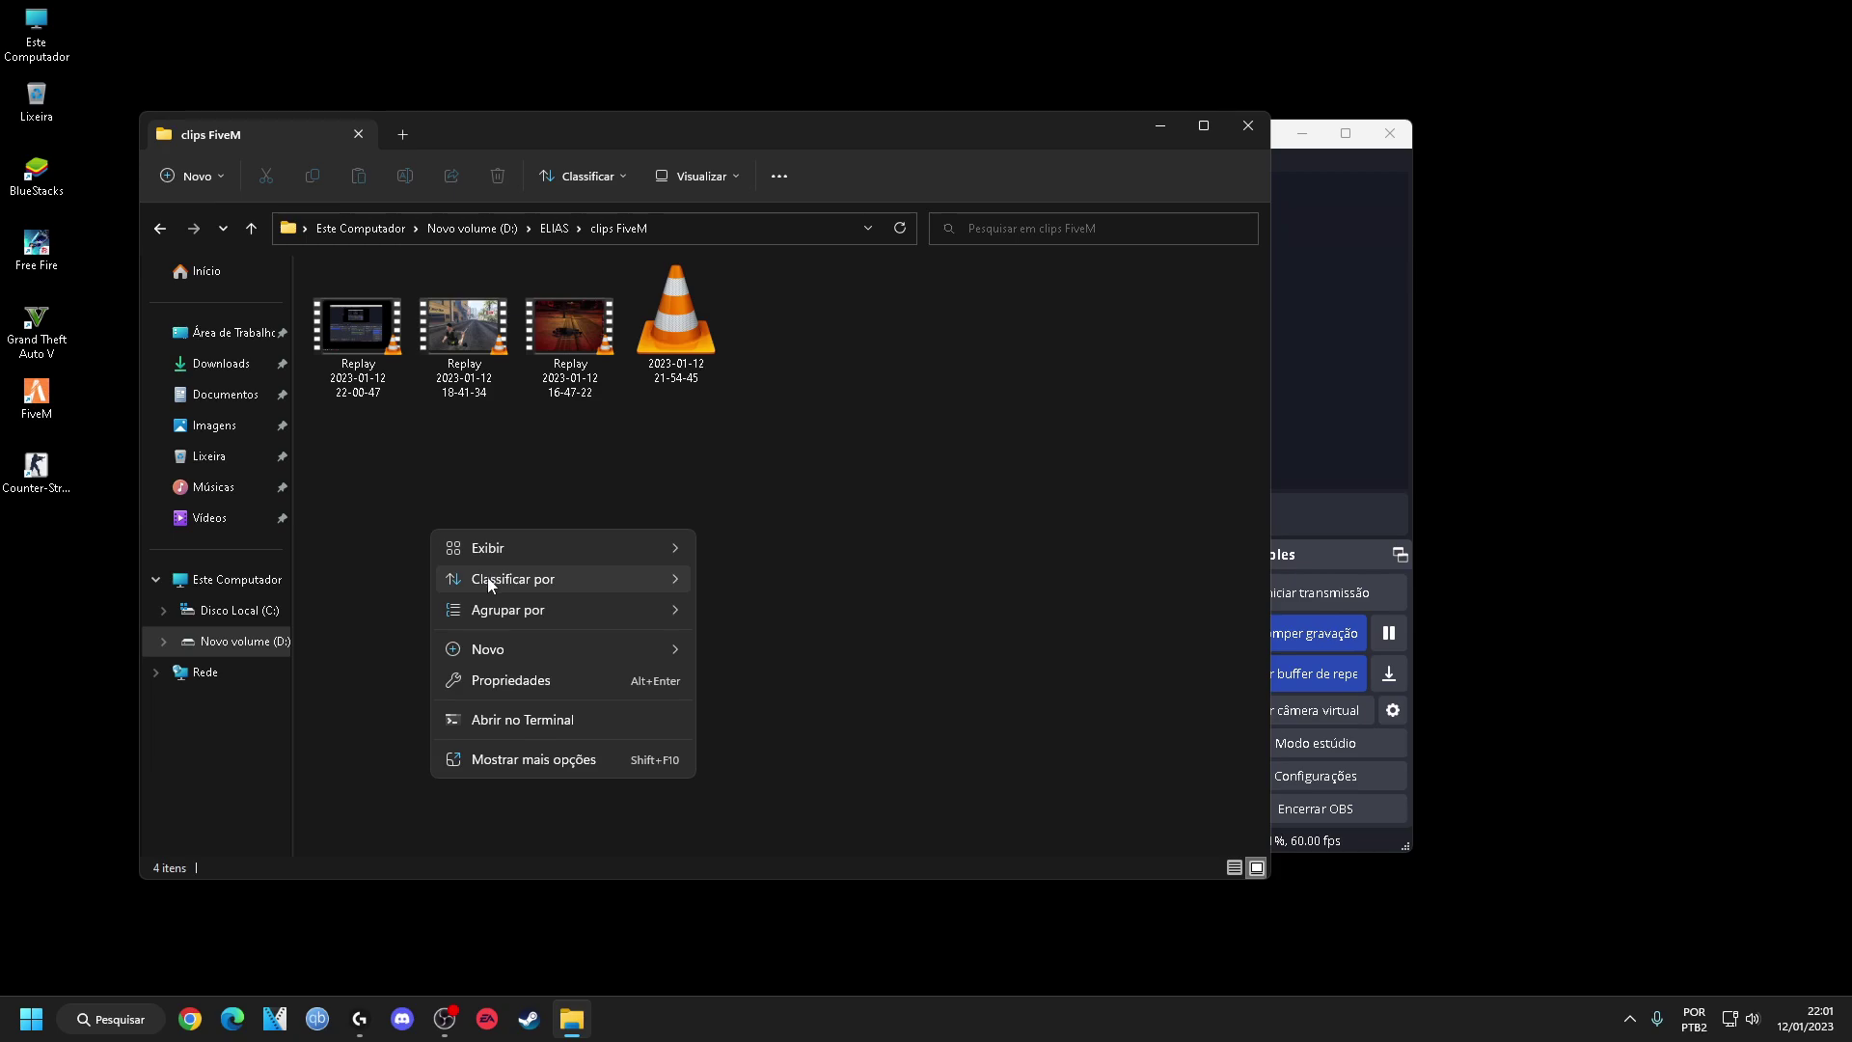
pyautogui.moveTo(488, 577)
pyautogui.click(781, 577)
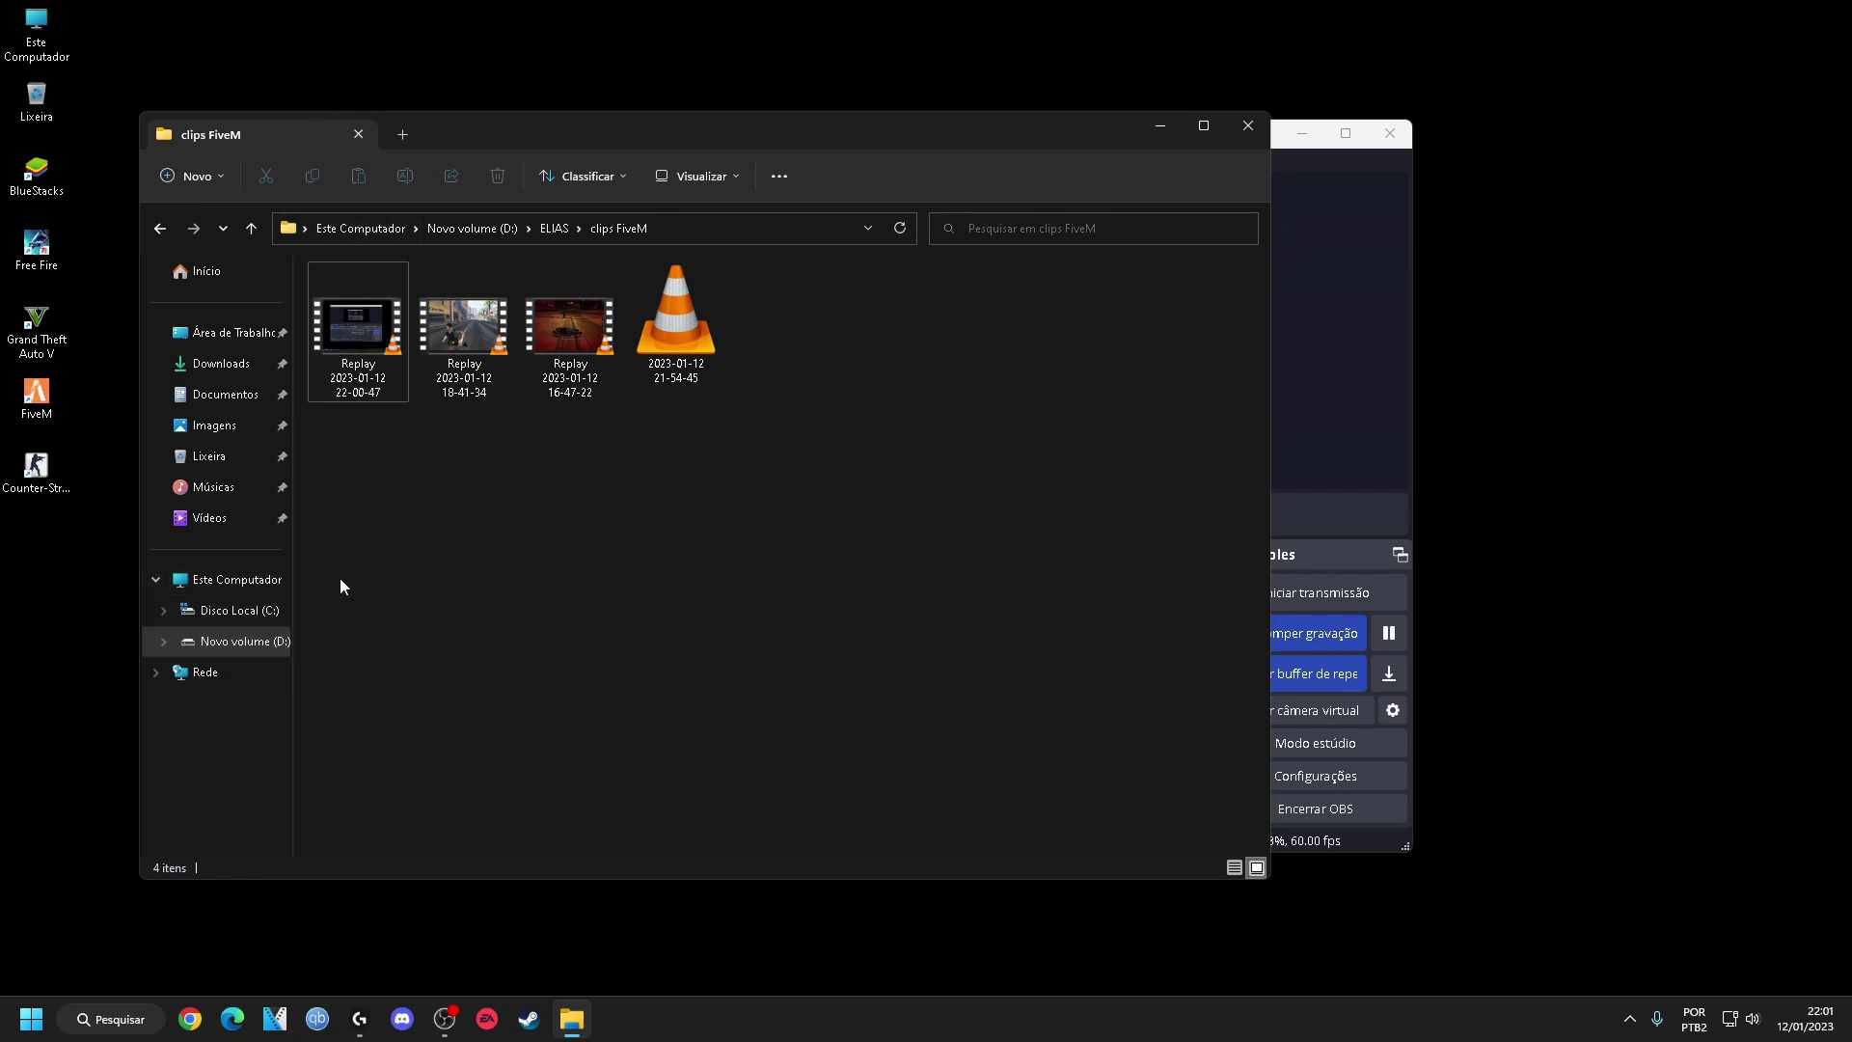
pyautogui.doubleClick(336, 313)
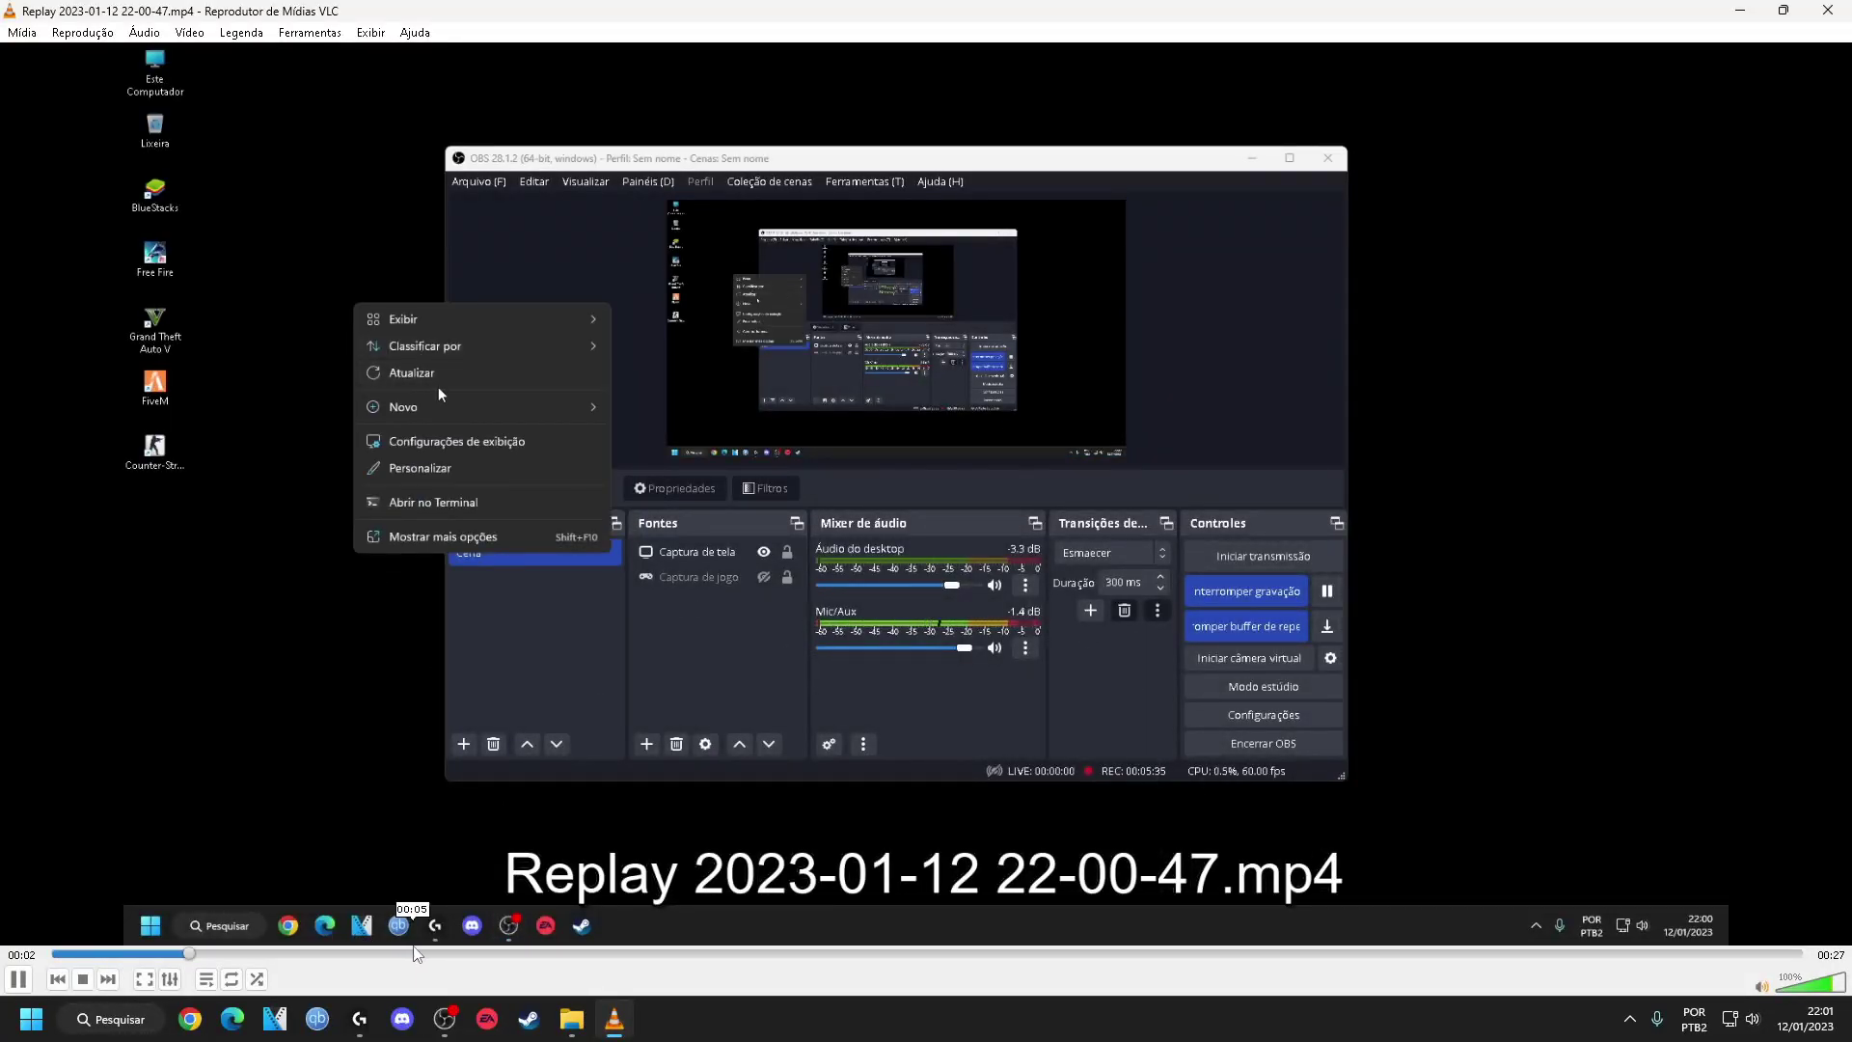
pyautogui.moveTo(498, 955); pyautogui.dragTo(842, 955)
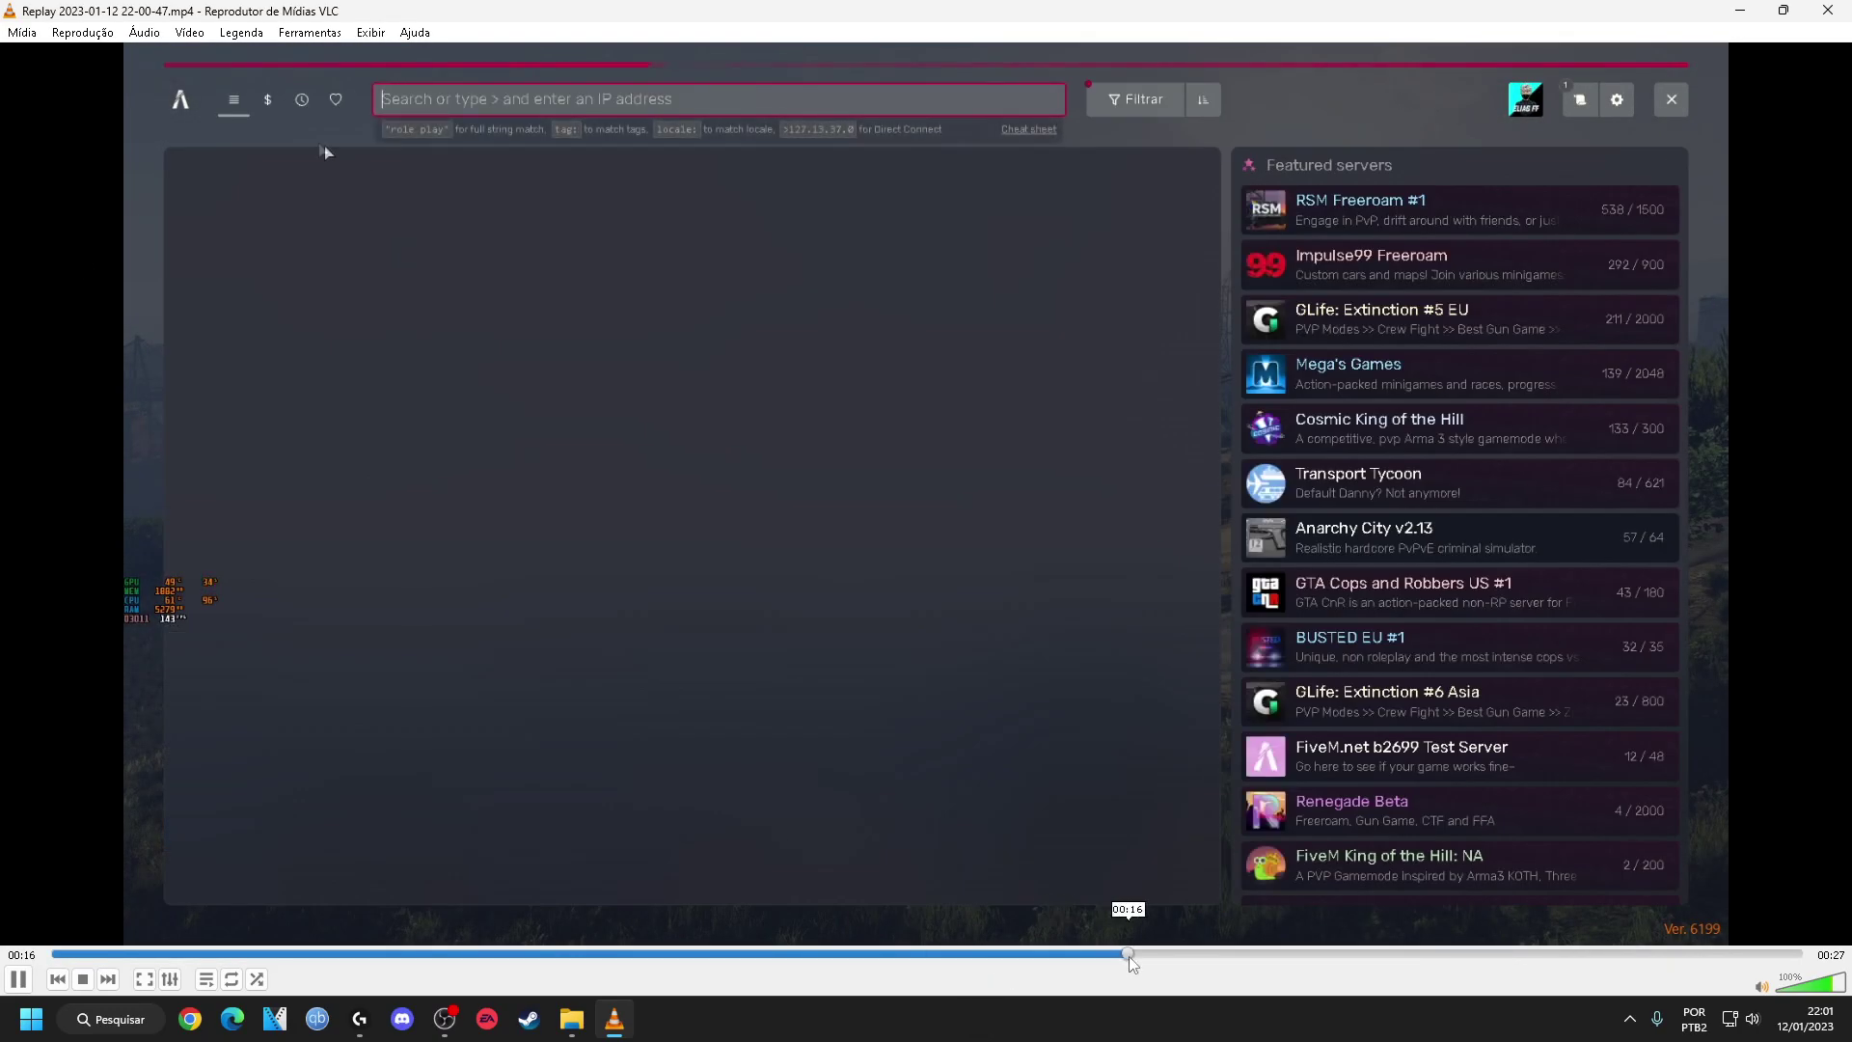
pyautogui.click(1306, 955)
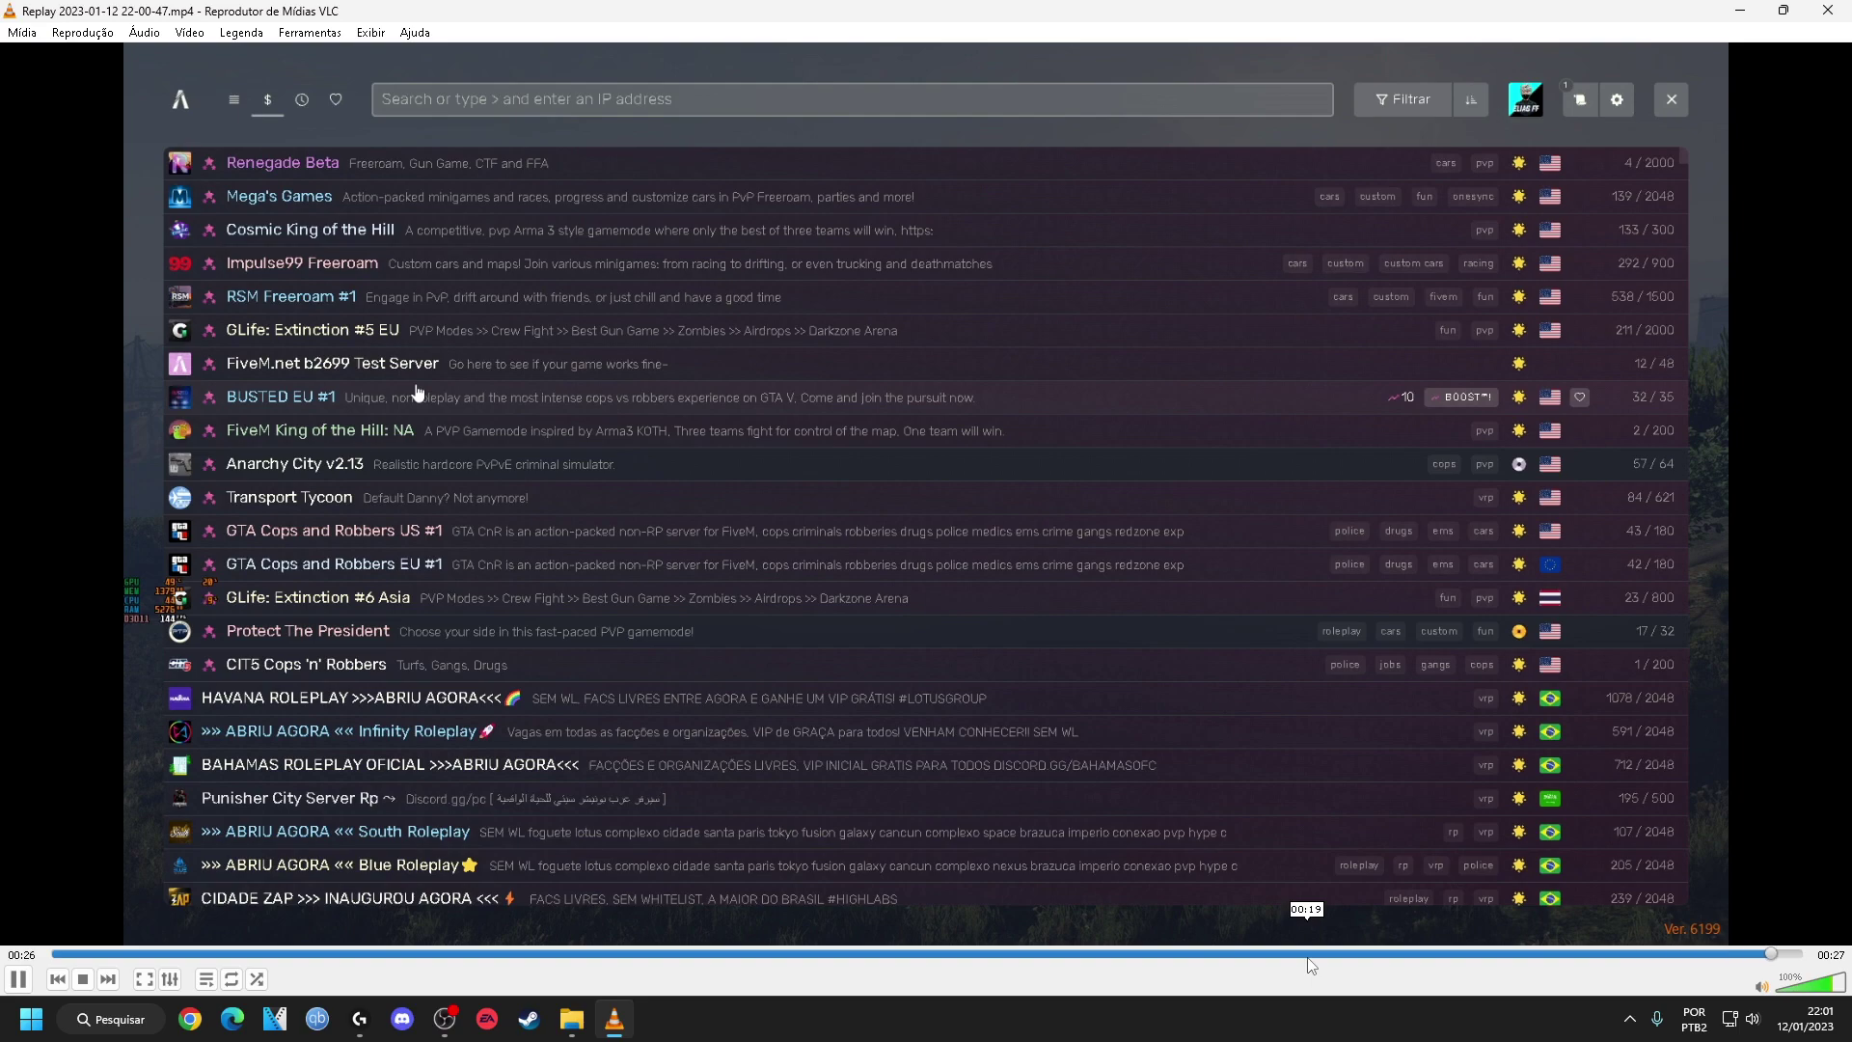
pyautogui.press('space')
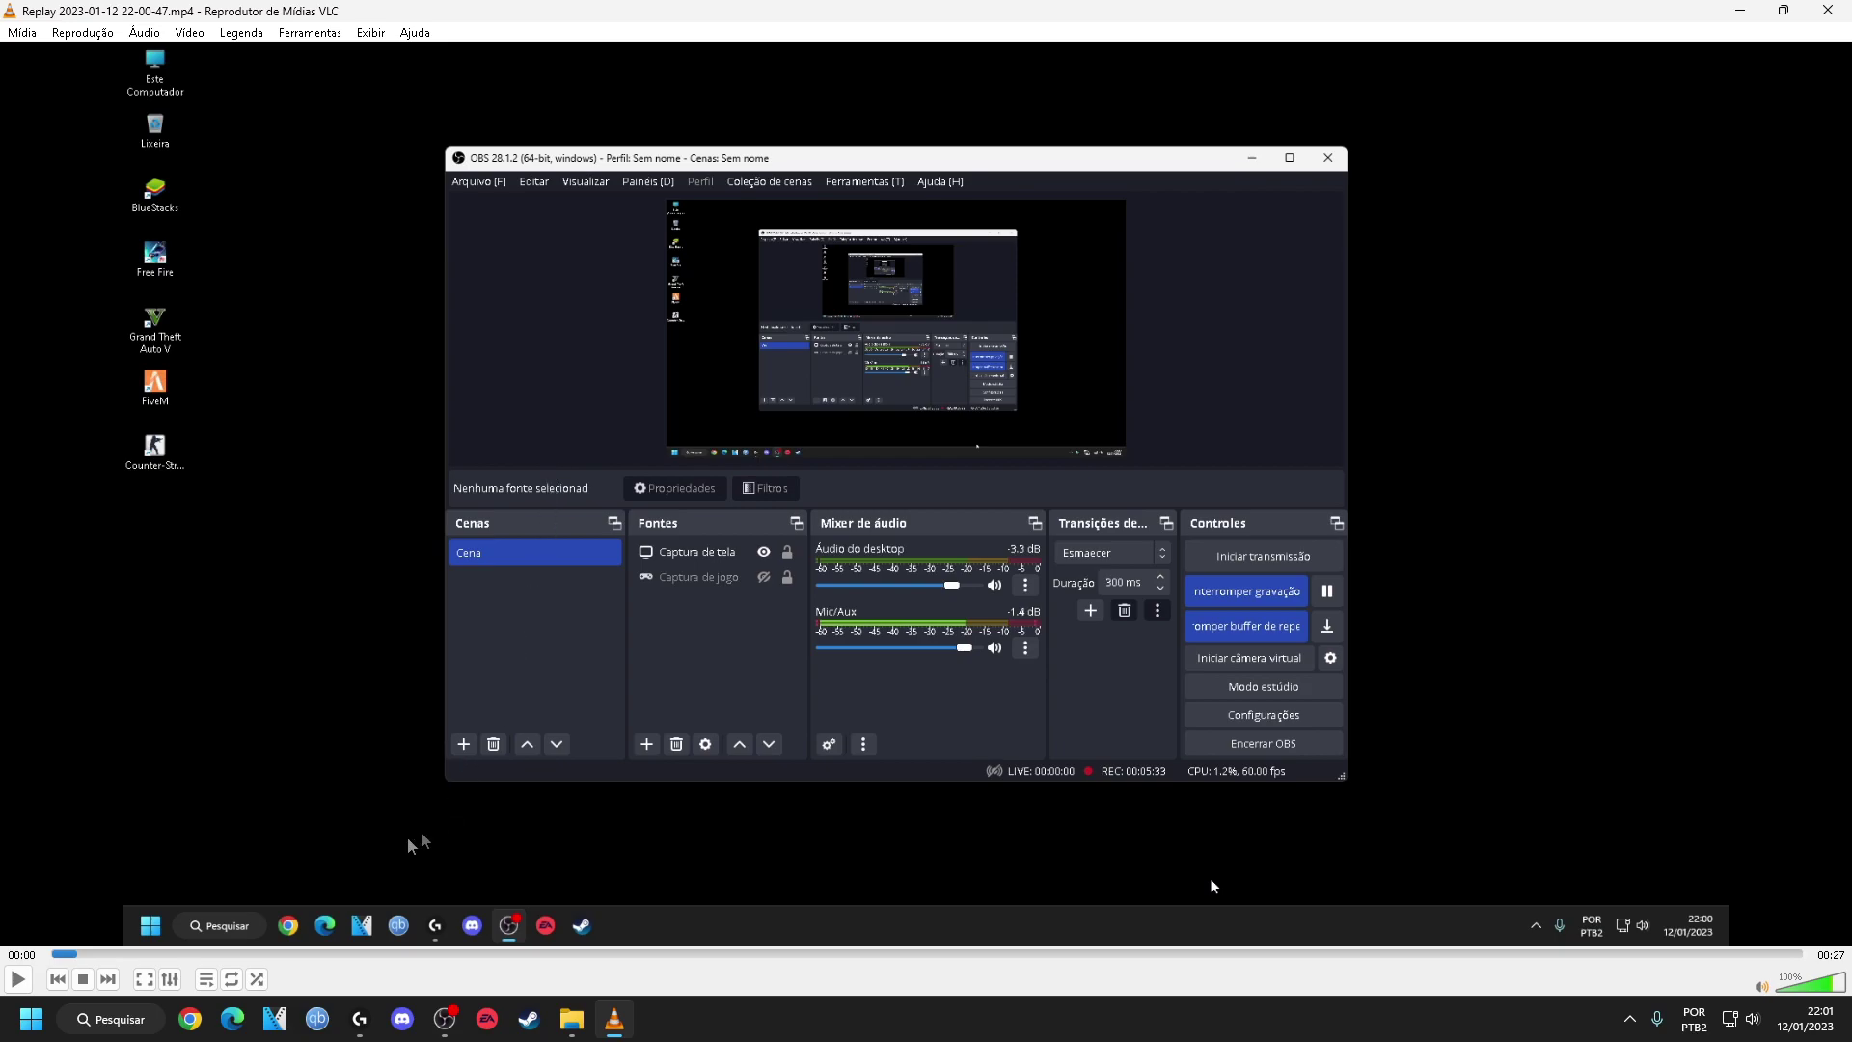
pyautogui.click(1142, 953)
pyautogui.click(1522, 953)
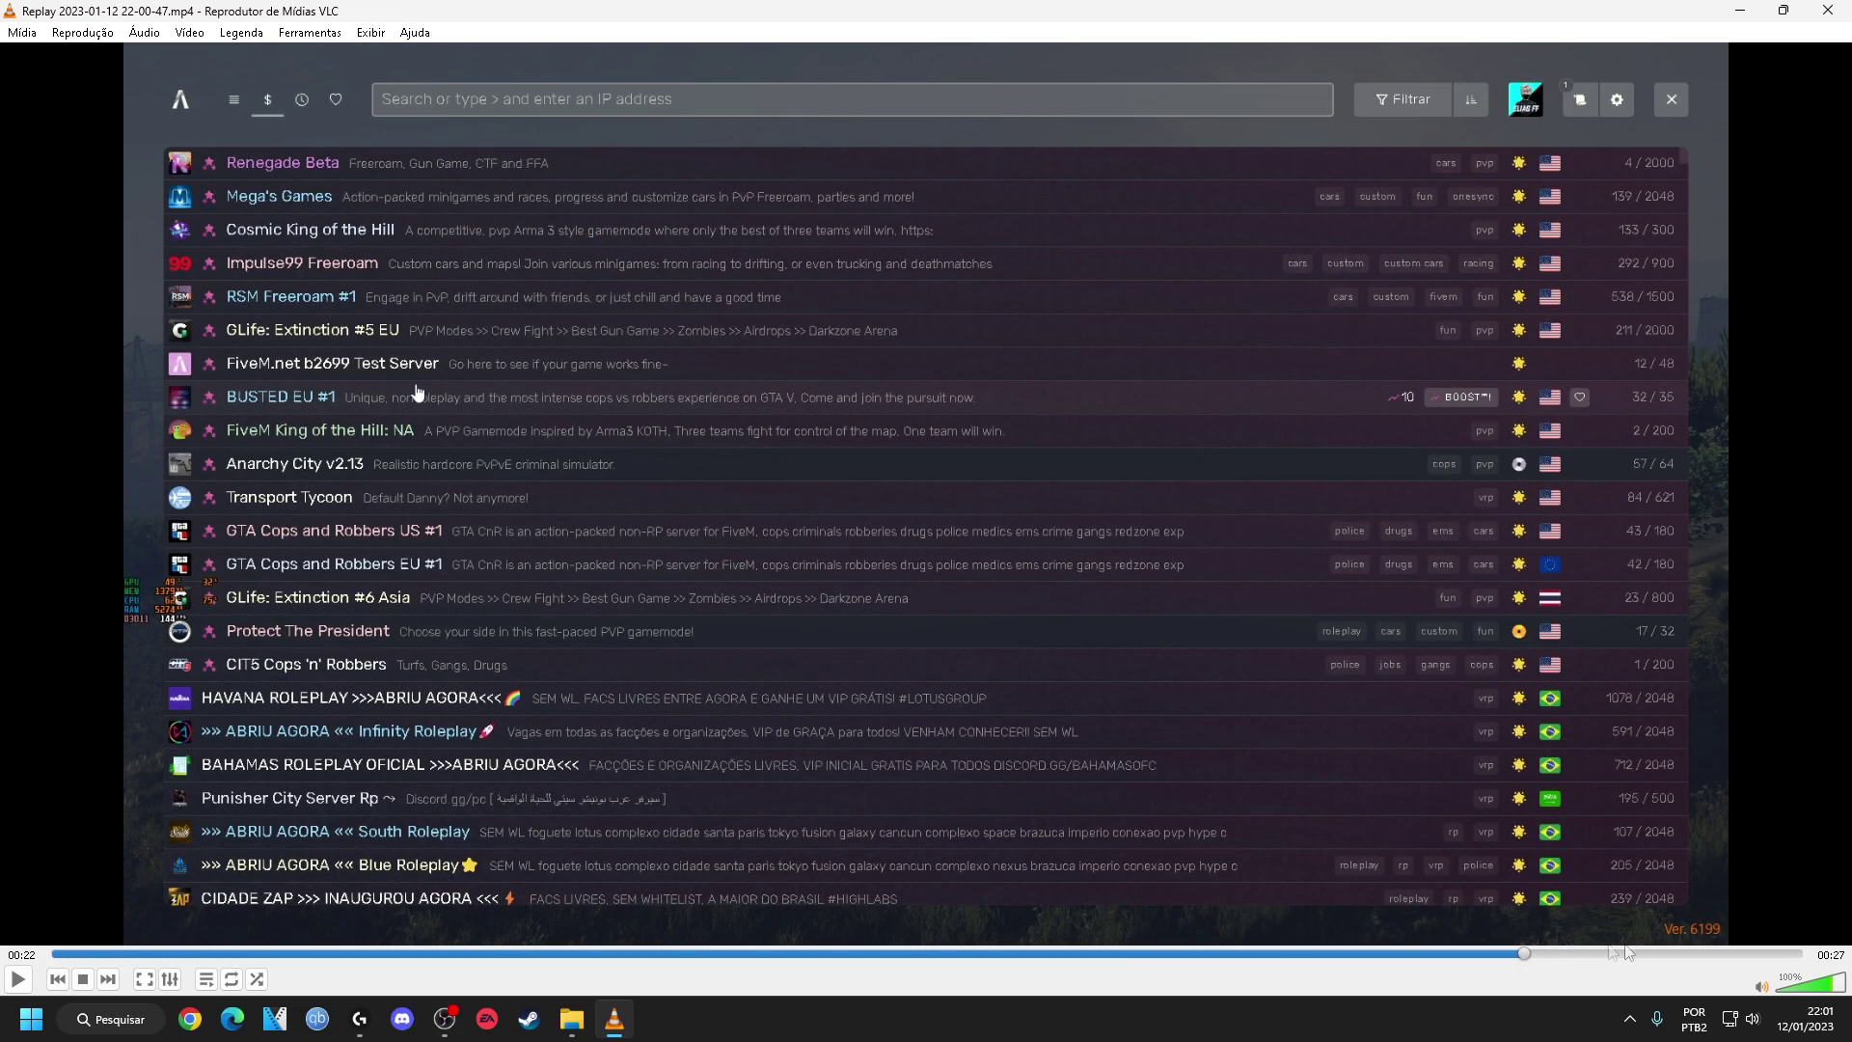